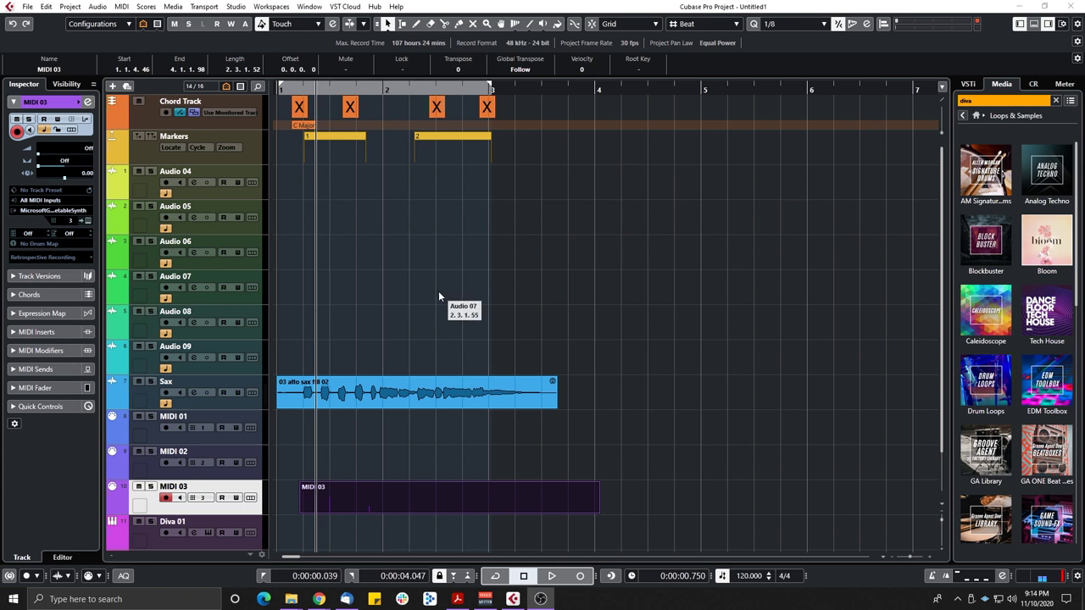
Open the Export Audio Mixdown dialog and reposition it over the project area
click(28, 6)
mouse_move(92, 182)
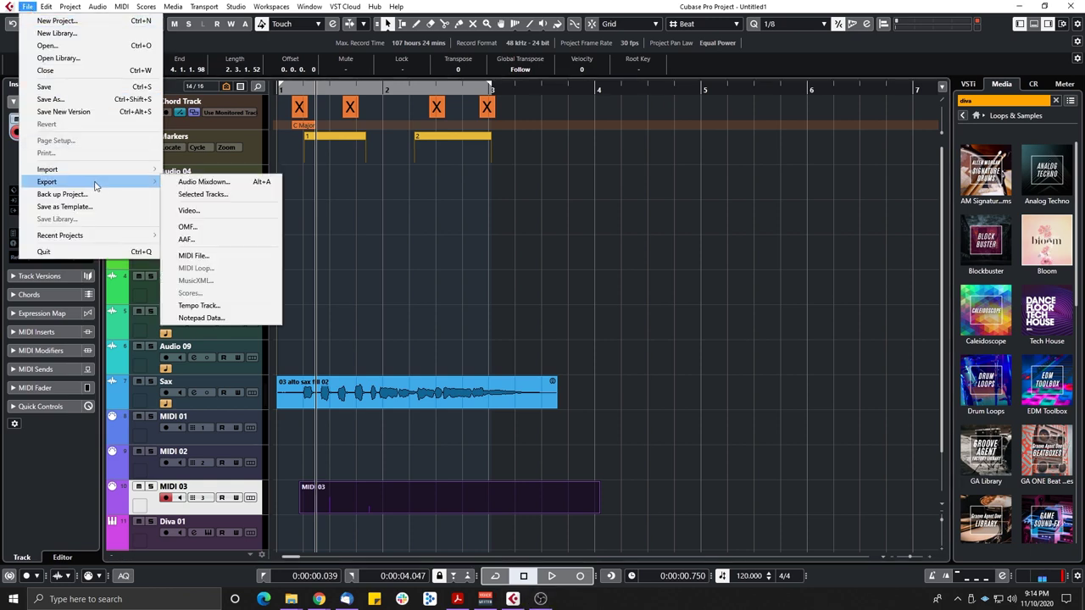
click(212, 182)
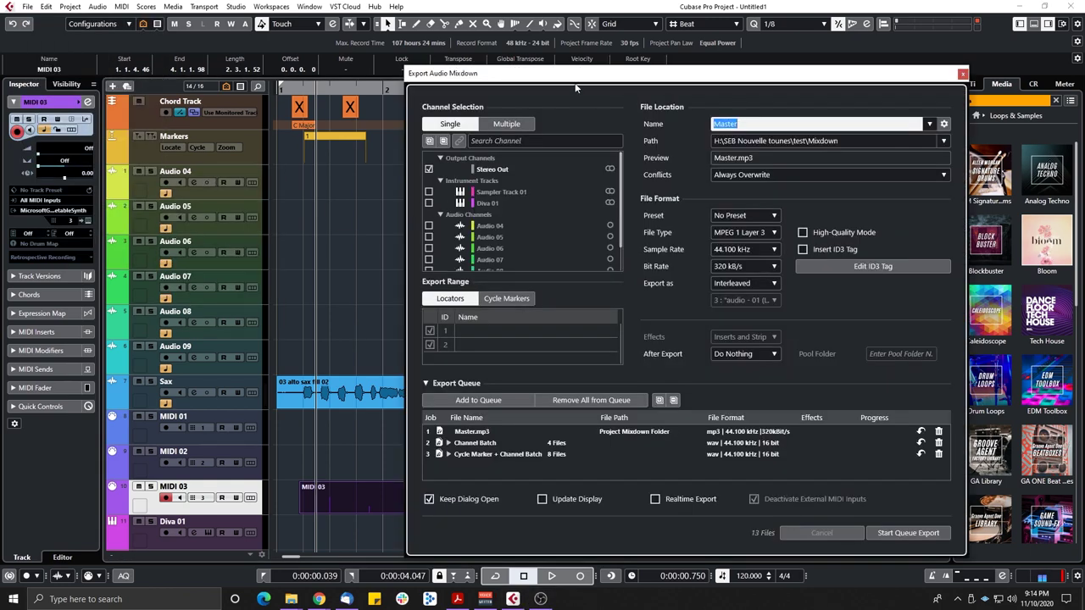
drag(577, 76, 463, 70)
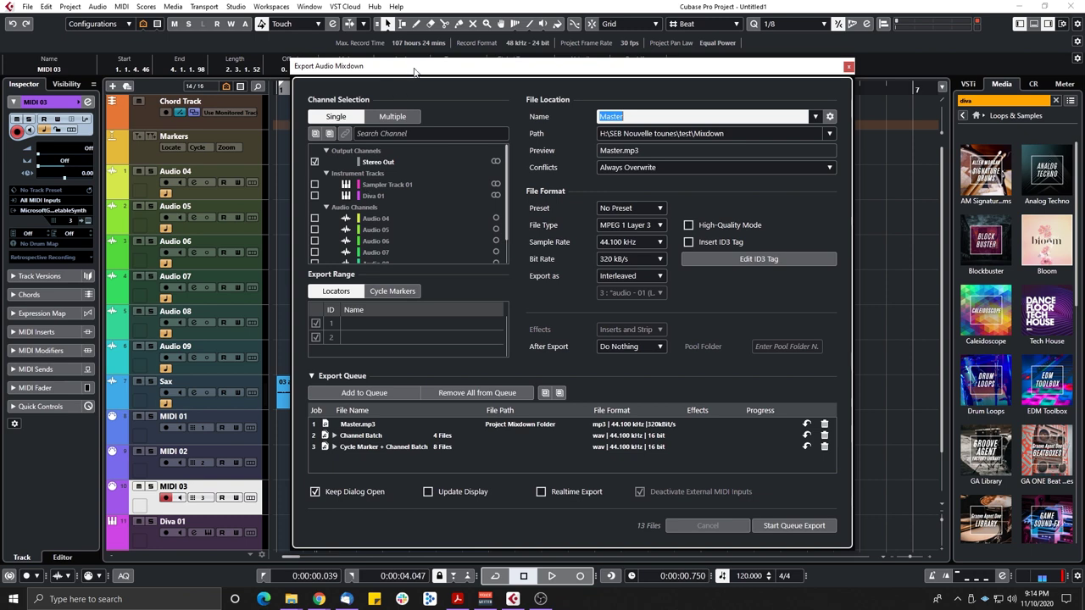
drag(415, 67, 462, 63)
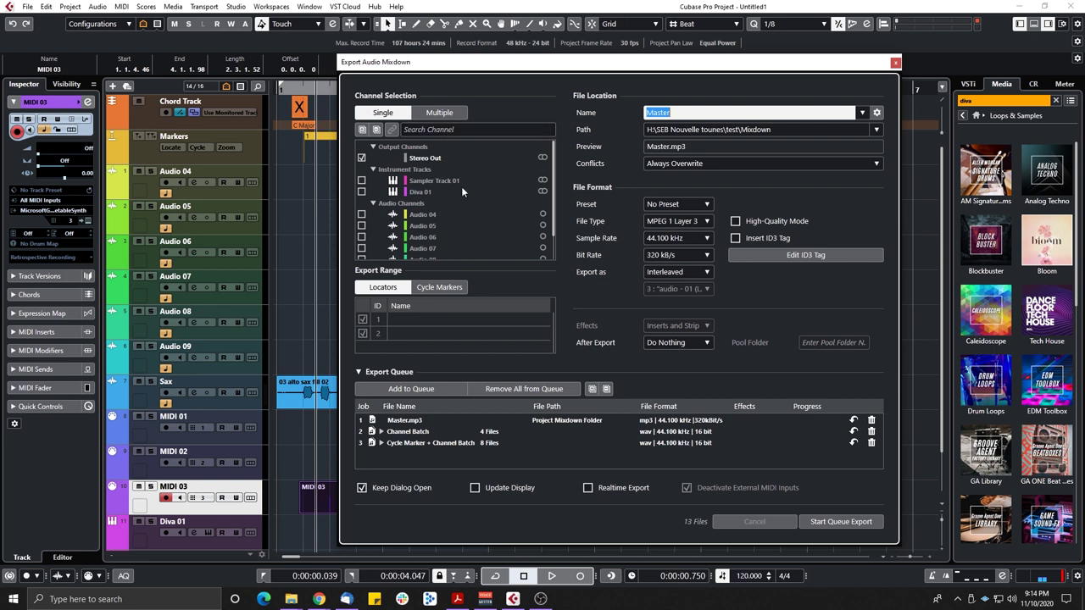
Look through the exportable channels, filter them by "sax", and clear the filter
scroll(513, 206, down, 2)
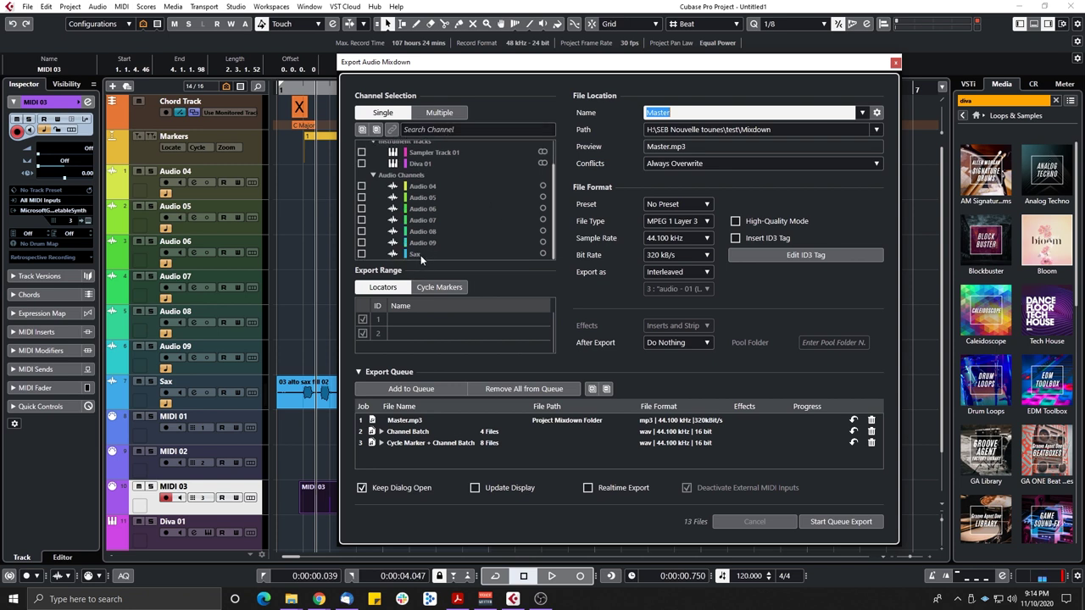
scroll(420, 255, up, 2)
click(443, 129)
text(sax)
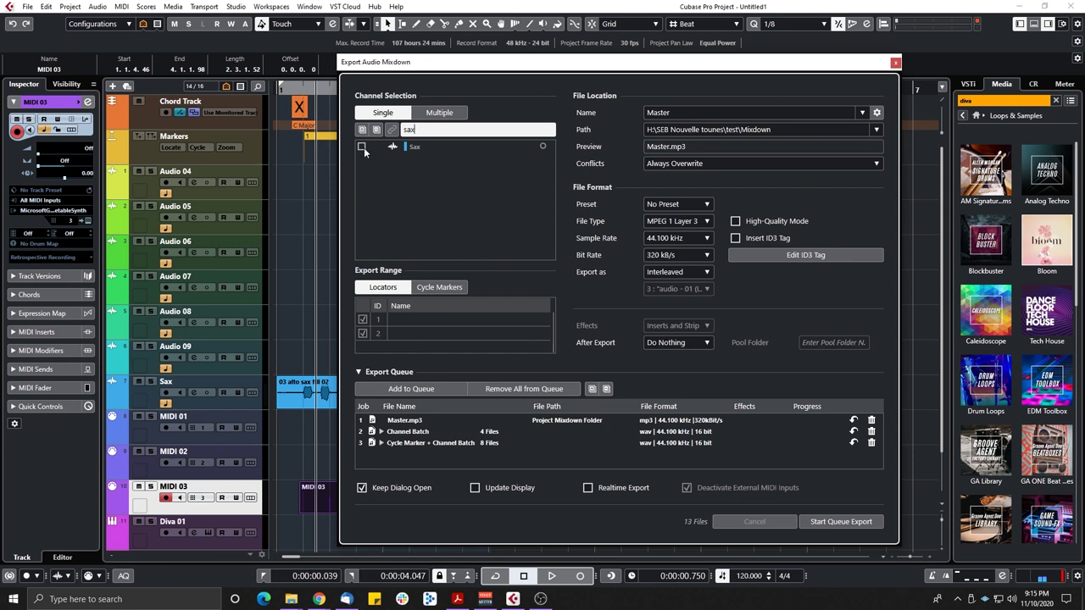
key(Escape)
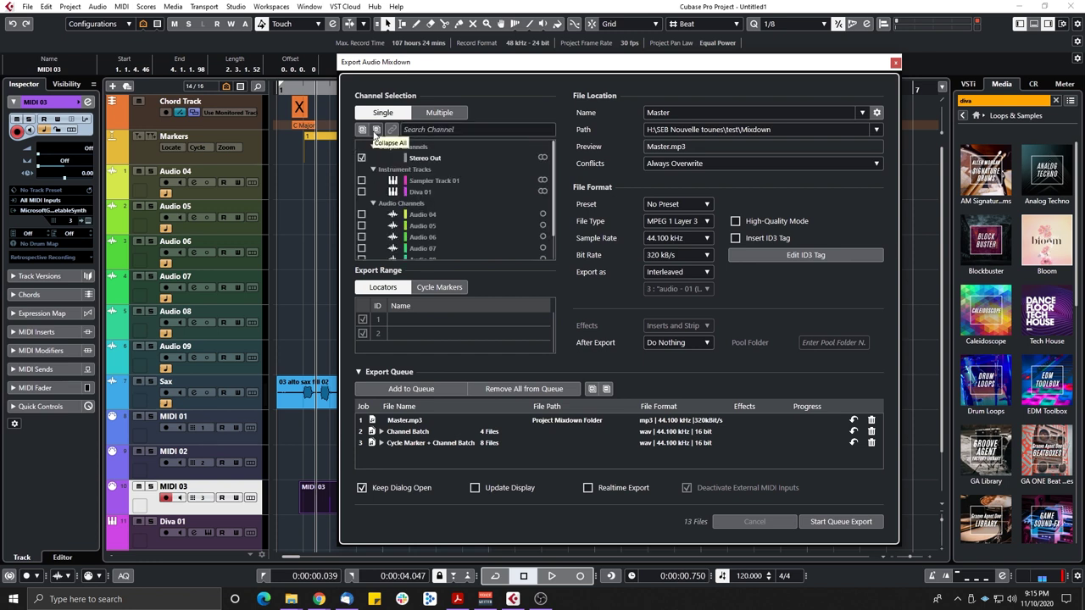
Enable multiple channel export synced to the track selection, and select the Sax, Audio 07 and Audio 05 tracks
click(449, 115)
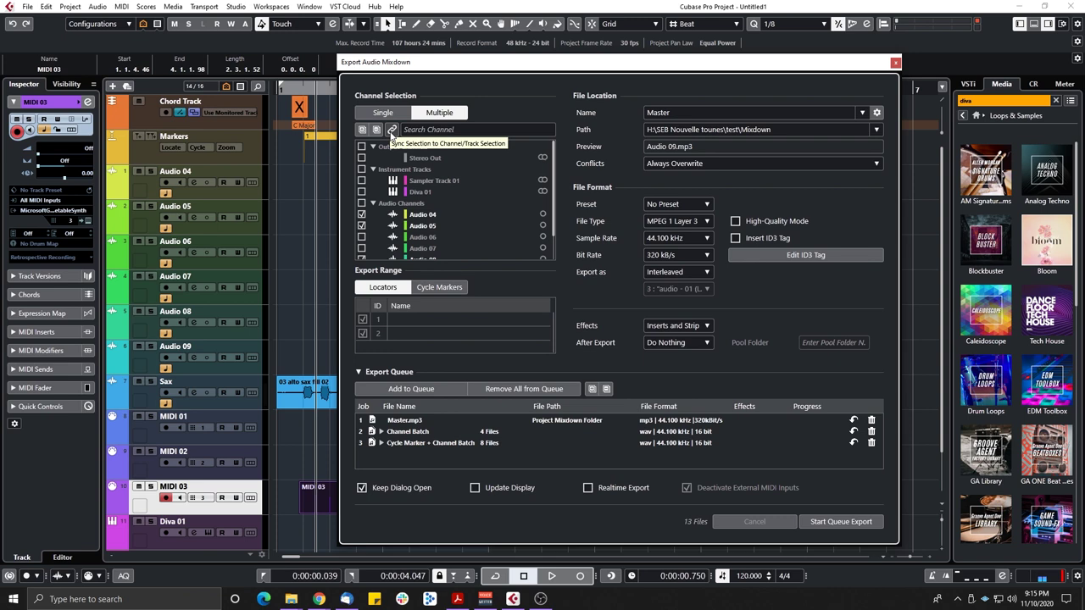
click(391, 130)
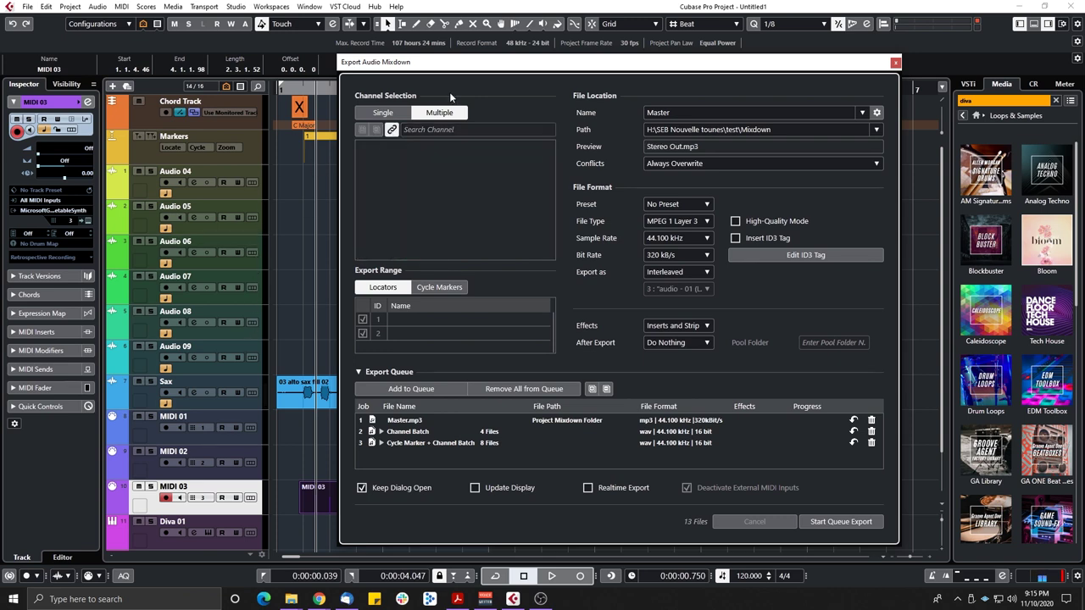
drag(468, 75, 703, 88)
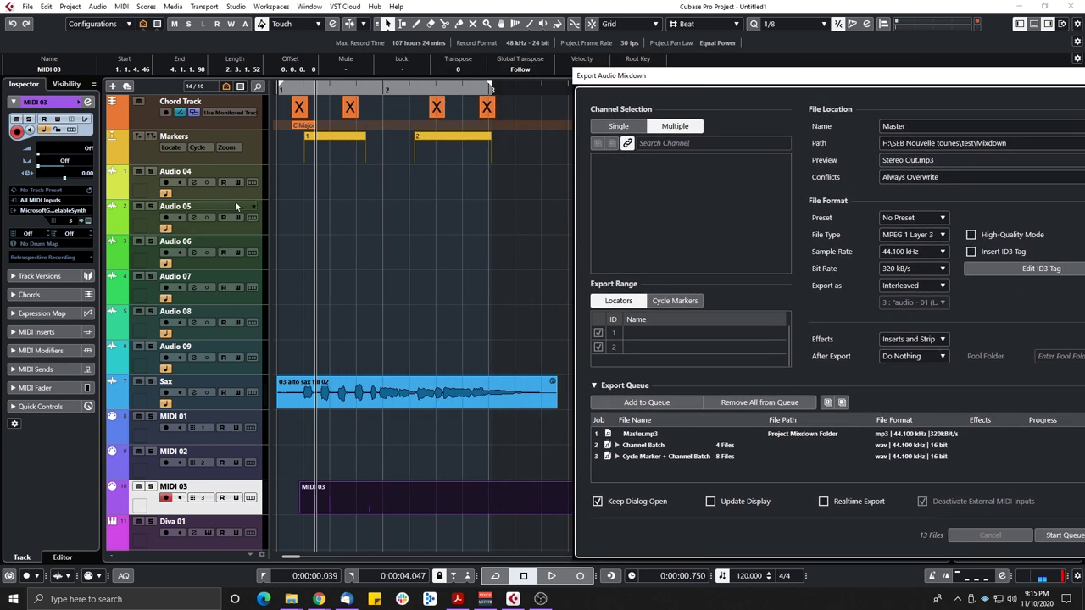
click(248, 404)
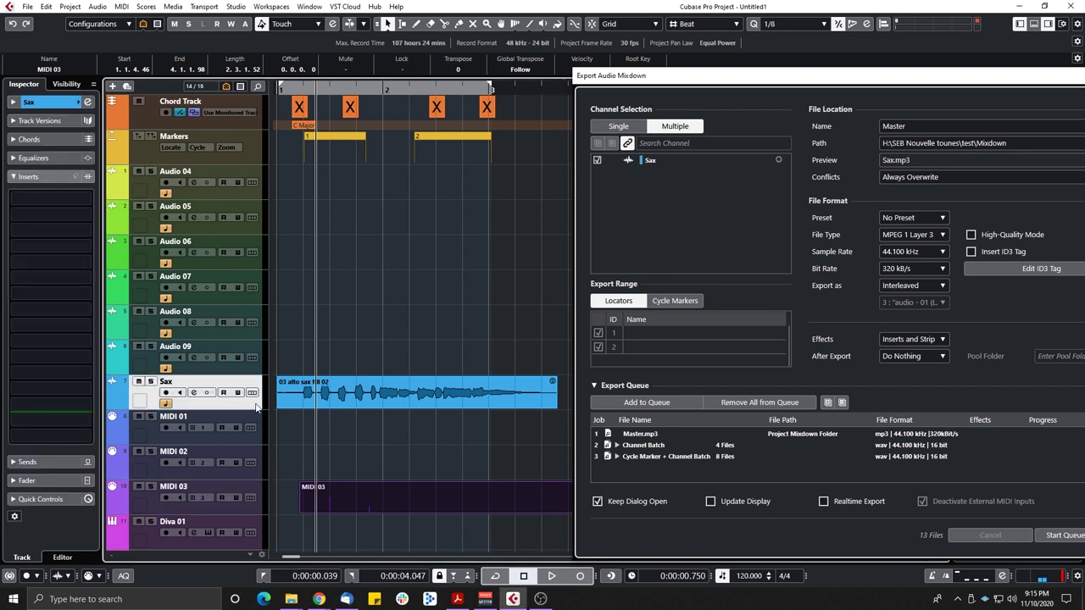
ctrl+click(245, 298)
ctrl+click(248, 227)
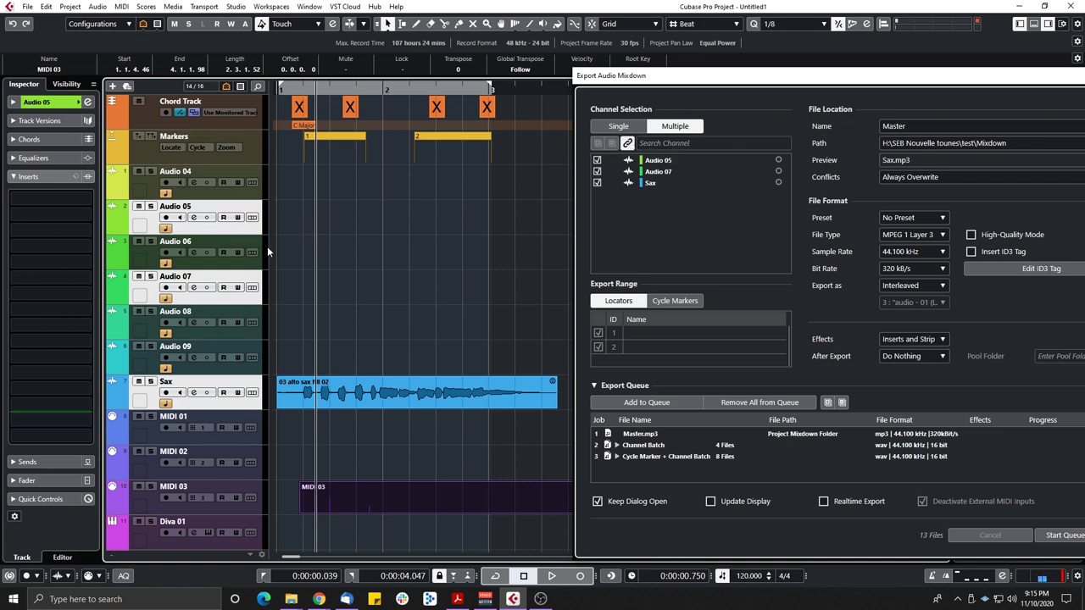
drag(786, 82, 542, 68)
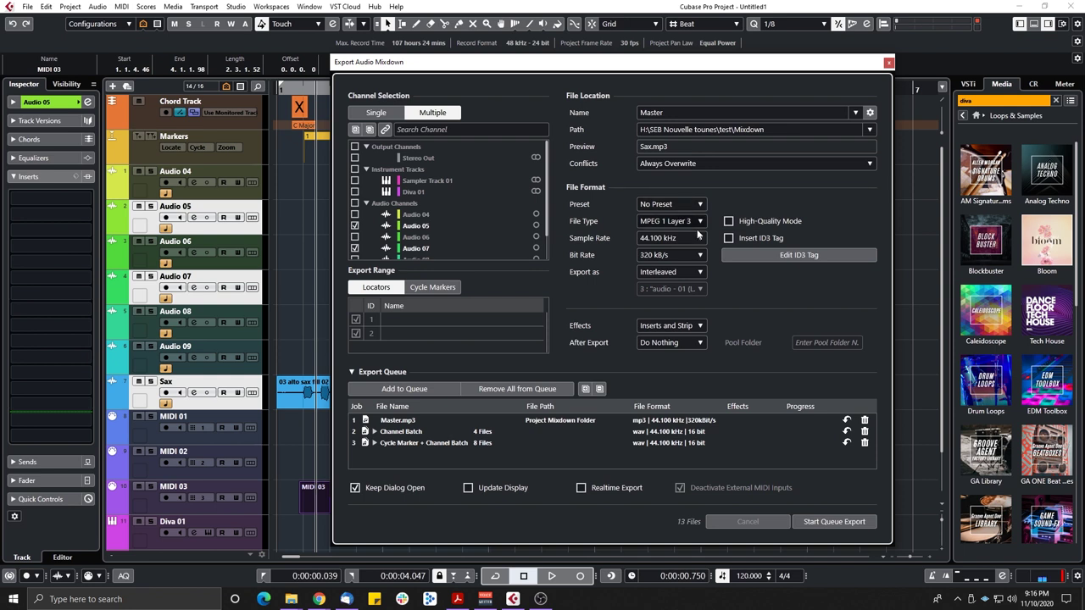
Try the Split Channels export option and return to Interleaved
click(683, 272)
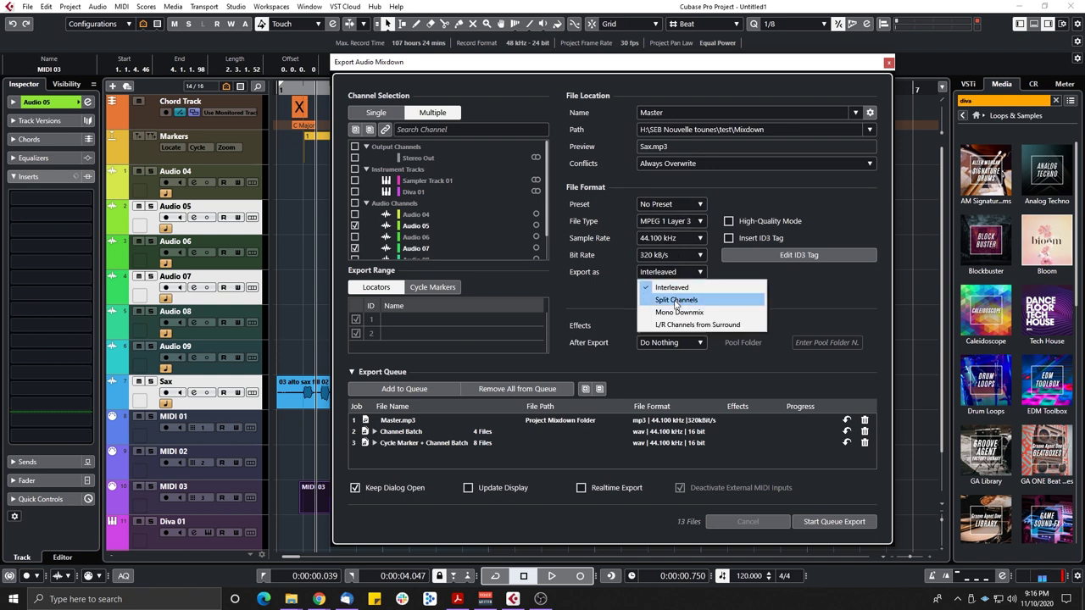
click(674, 299)
click(694, 272)
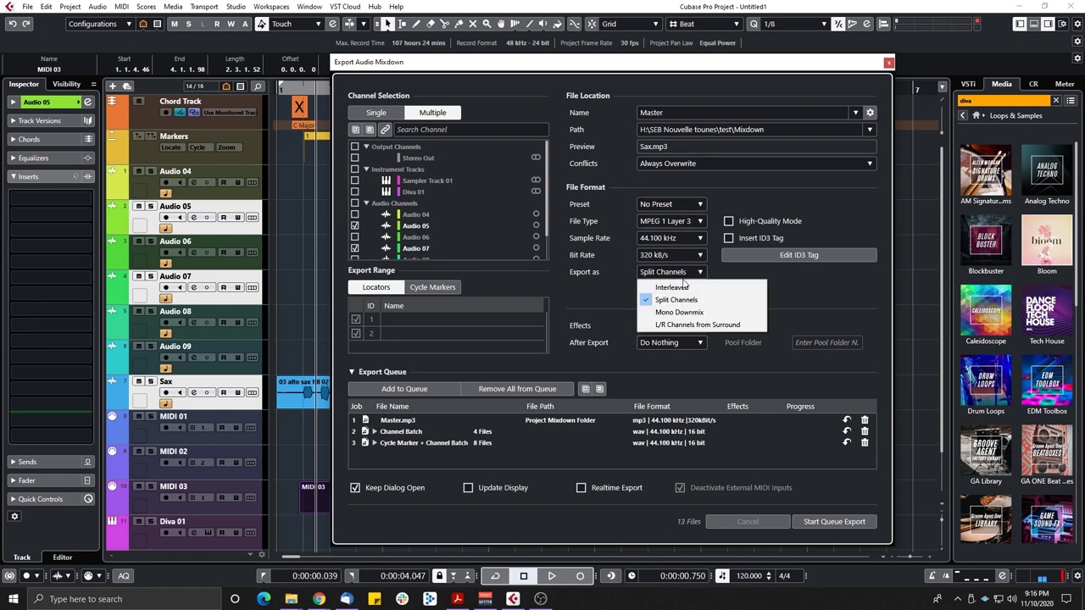
click(674, 284)
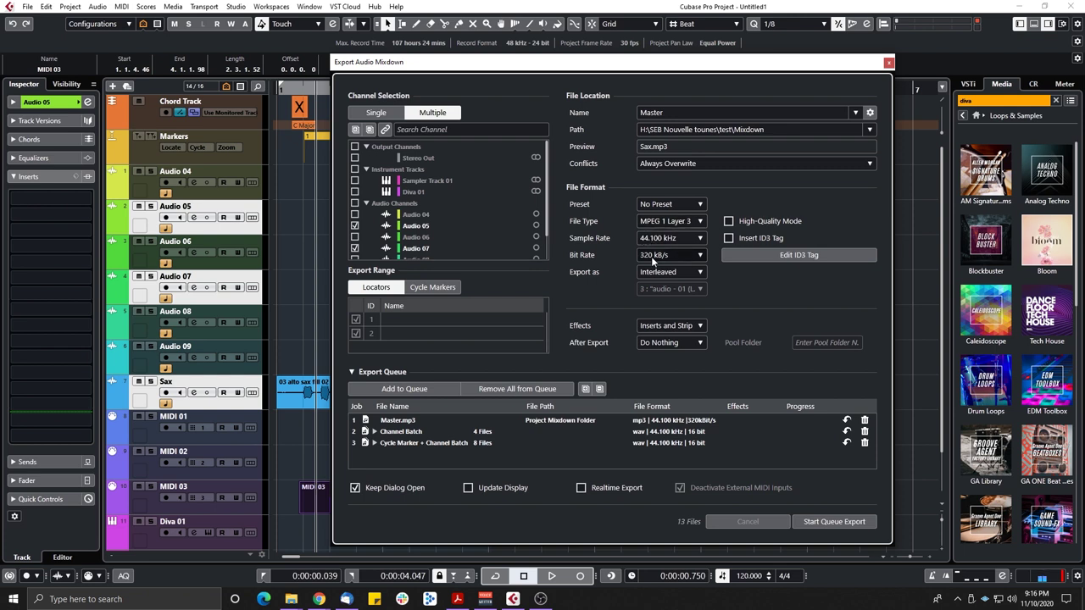
Try to save the current MP3 settings as a file format preset named "Mp3 44/320"
click(694, 205)
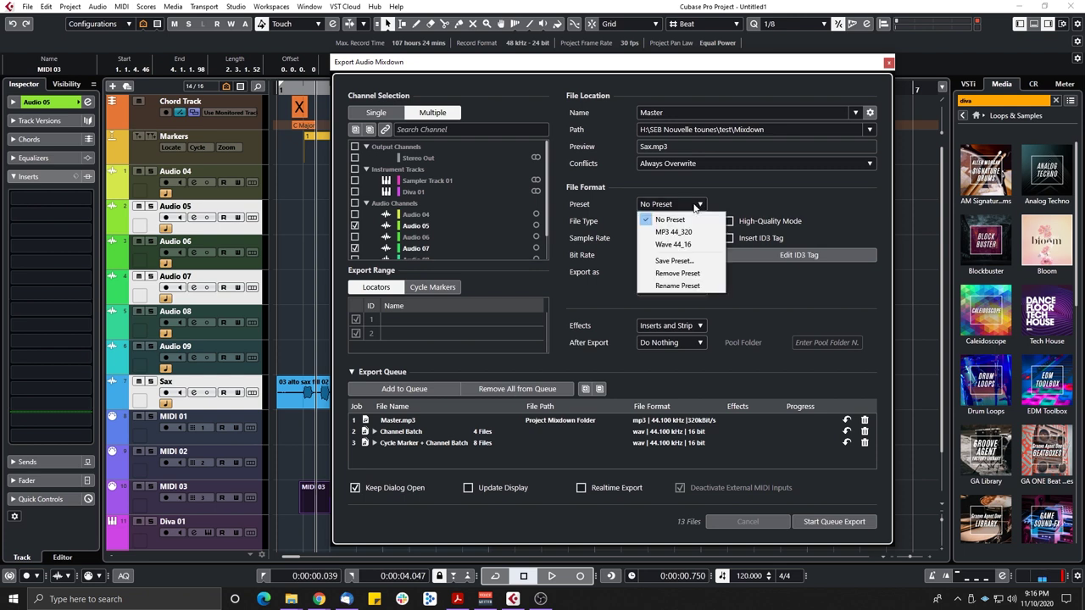
click(683, 260)
text(Mo)
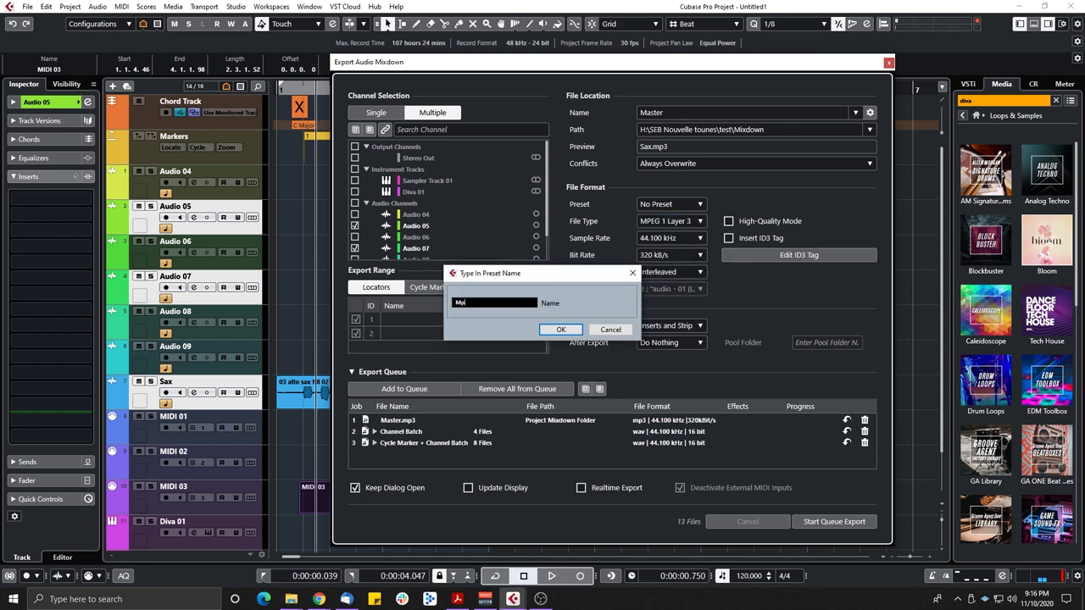
text(P3 44/320)
key(Return)
Set the export file type to Wave and include the iXML chunk
click(696, 221)
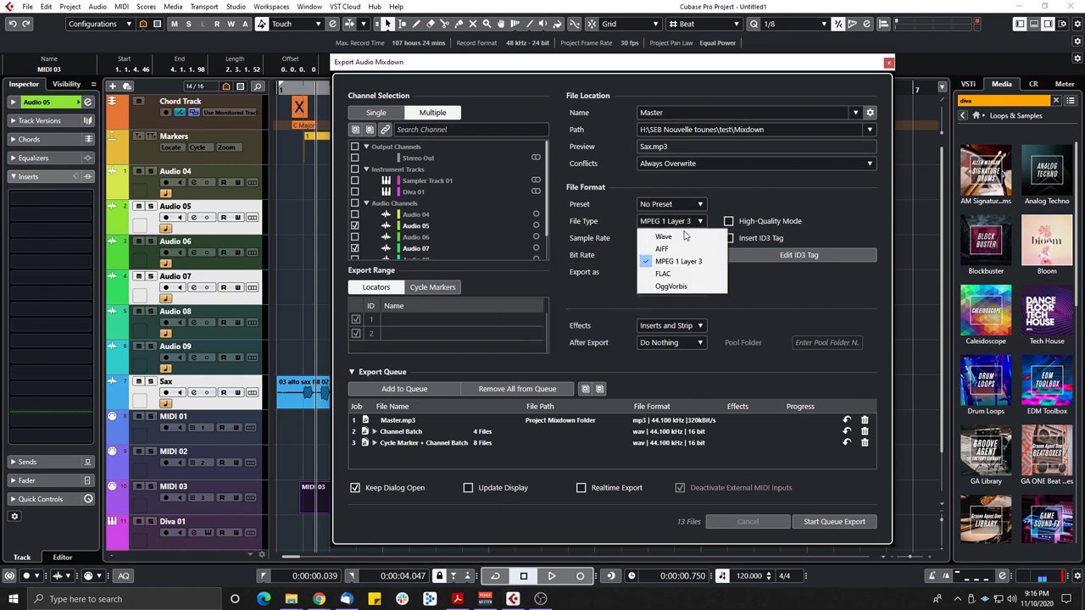
click(677, 242)
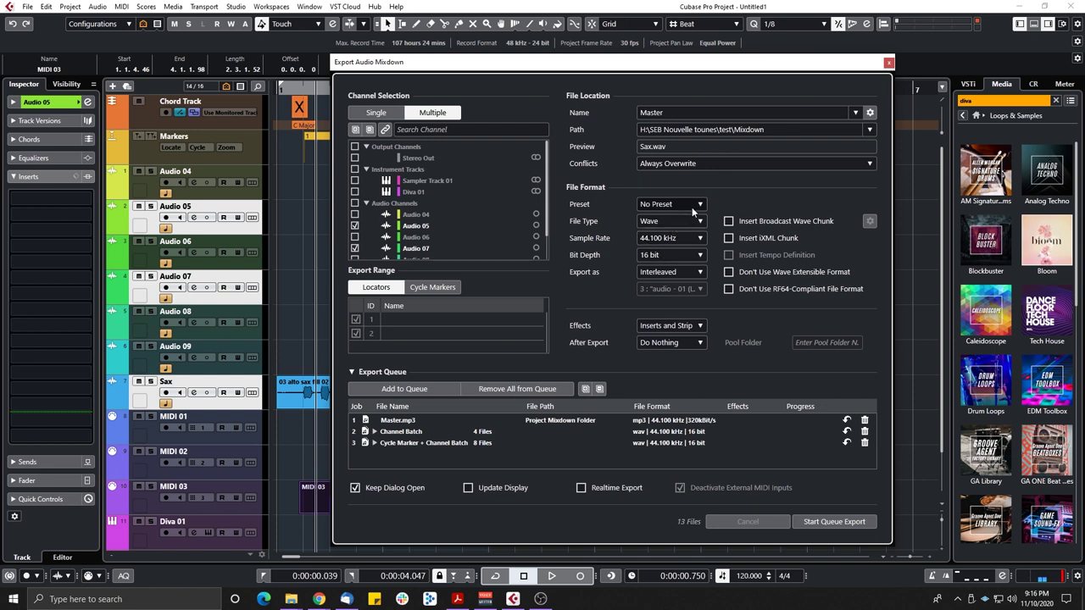
click(729, 240)
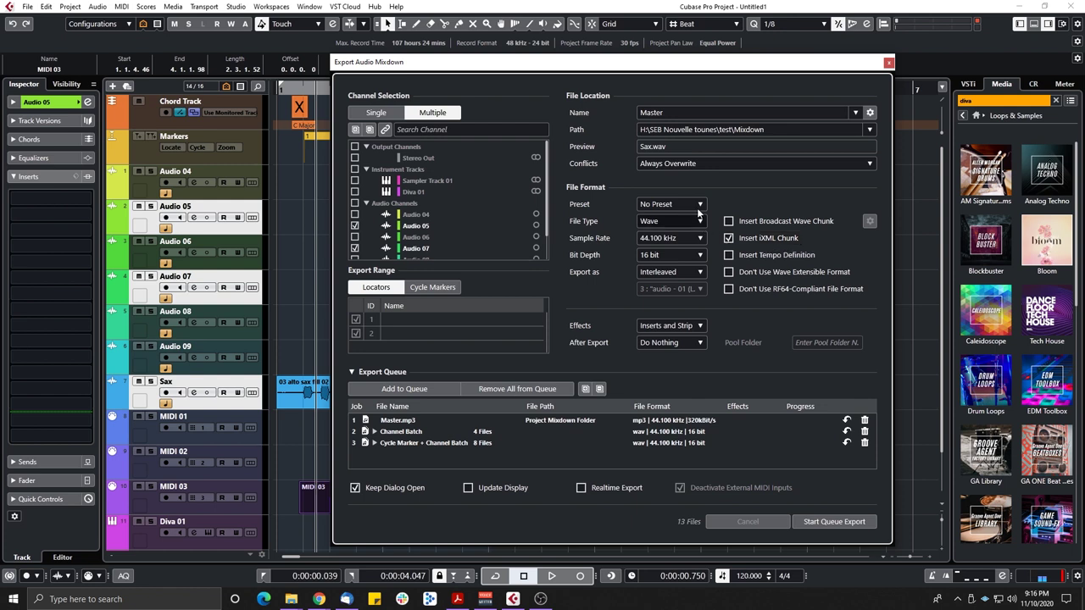
Try to save the Wave settings as a file format preset named "wave 44khz"
click(699, 205)
click(674, 261)
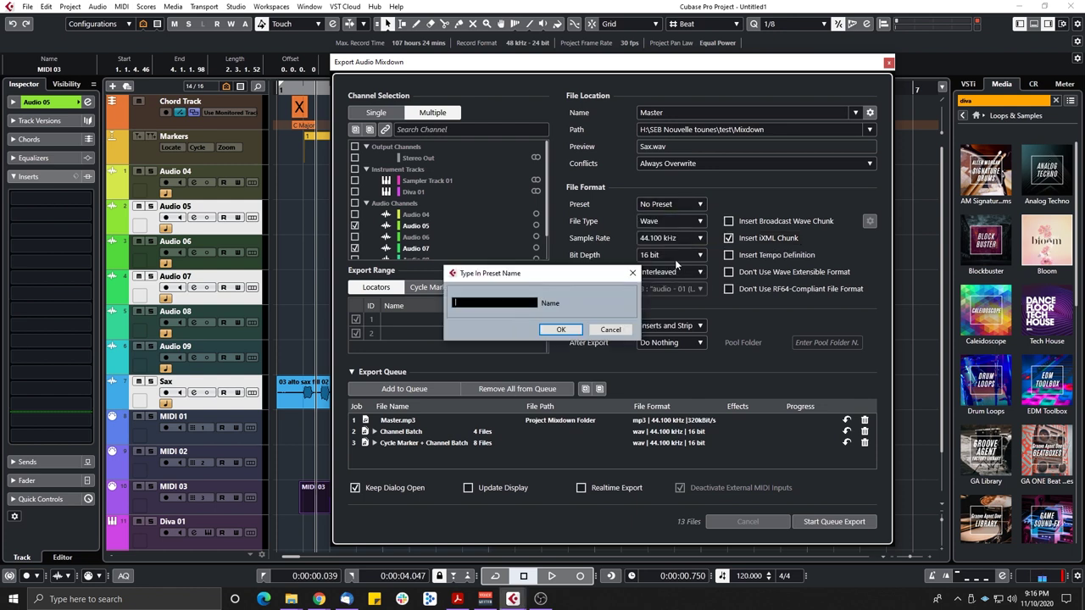
text(wave 44khz)
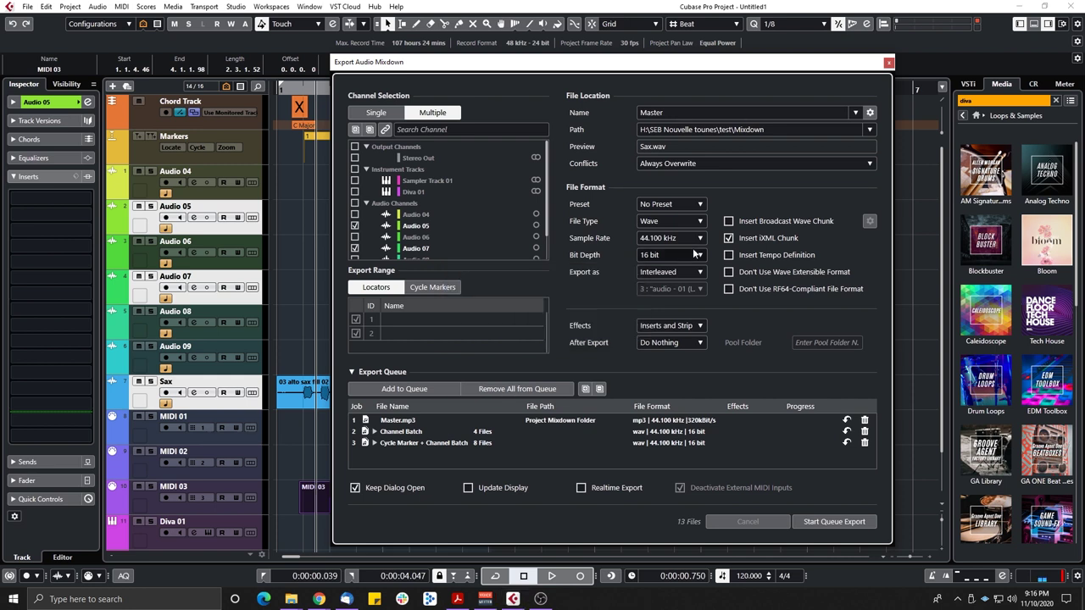
key(Return)
Apply the MP3 44_320 file format preset to the export
click(689, 205)
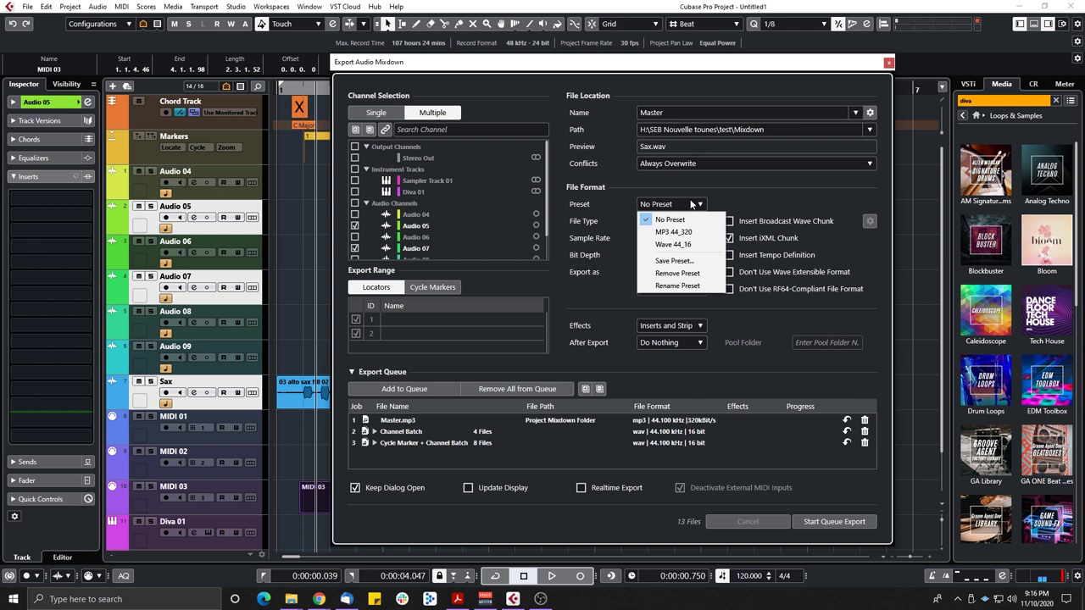
click(684, 234)
click(669, 204)
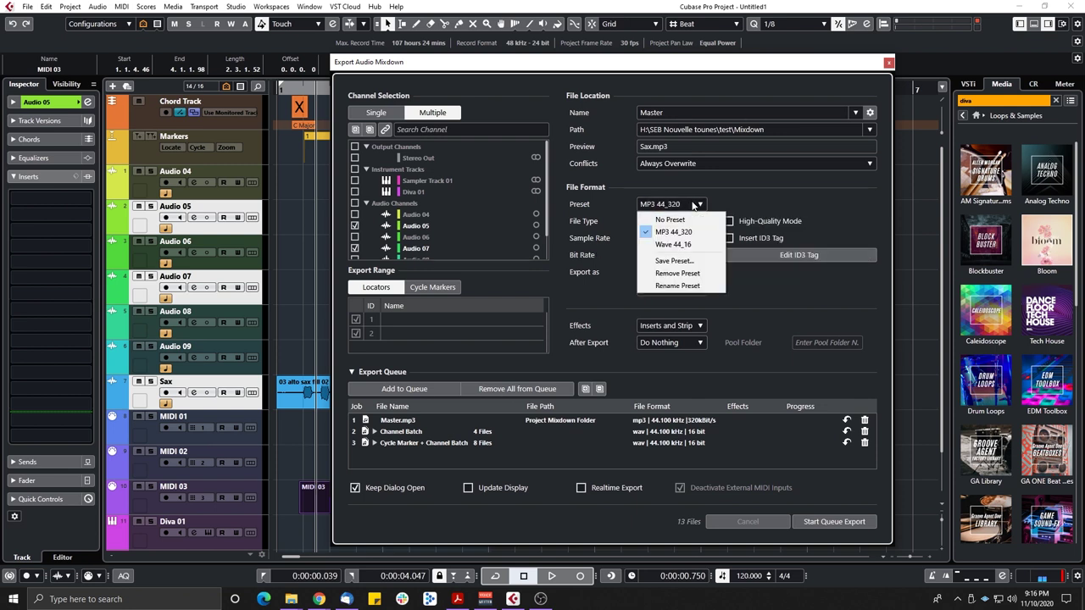
click(728, 226)
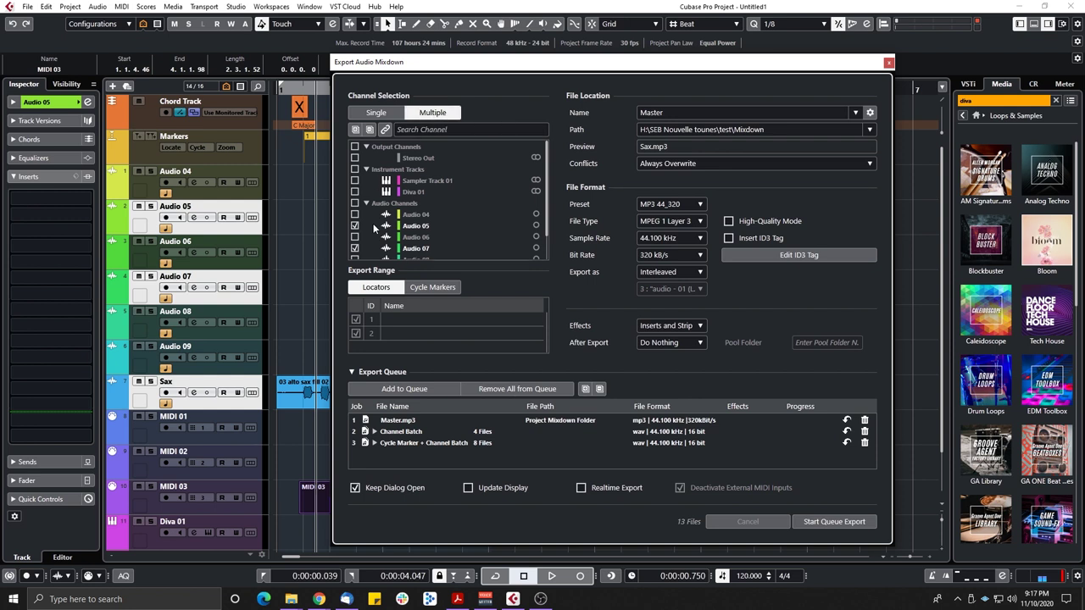
Examine the Effects options for including or excluding inserts, strip, groups, sends and master in a multi-channel export
scroll(451, 223, down, 1)
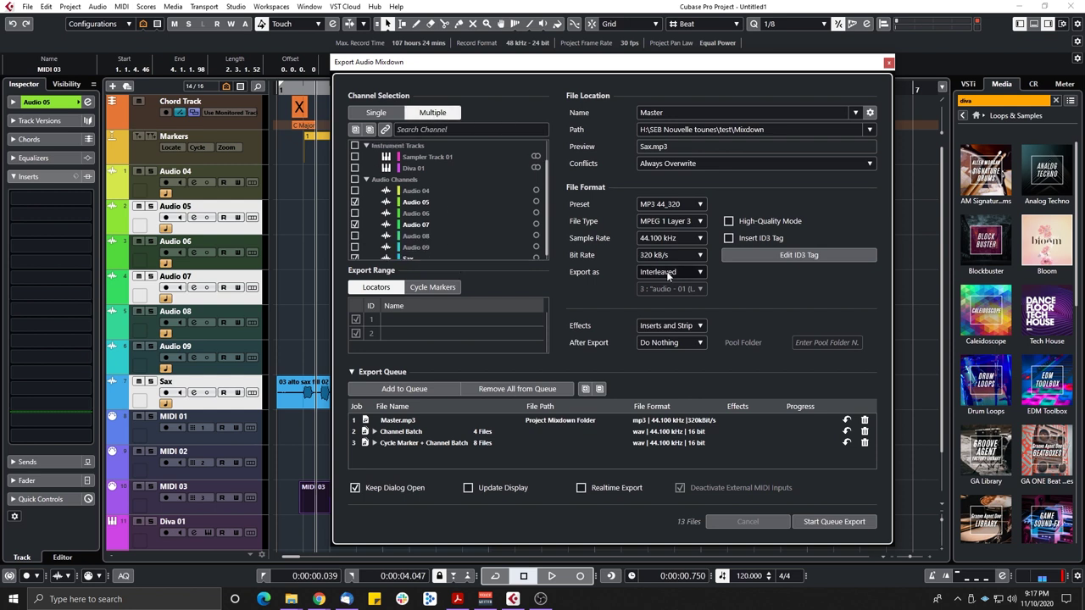
mouse_move(591, 327)
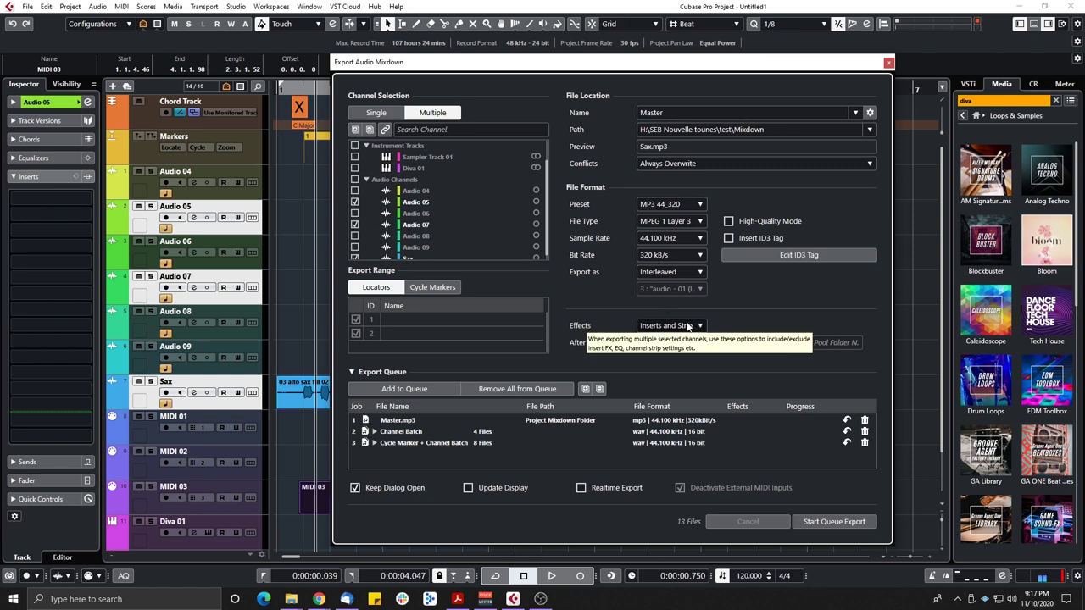
click(688, 327)
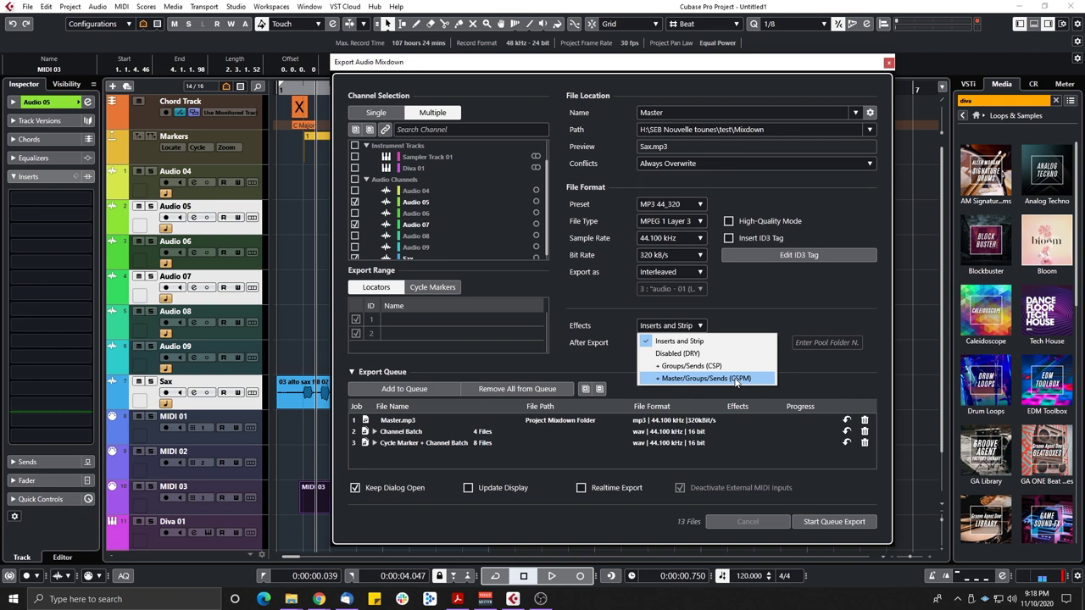
click(747, 315)
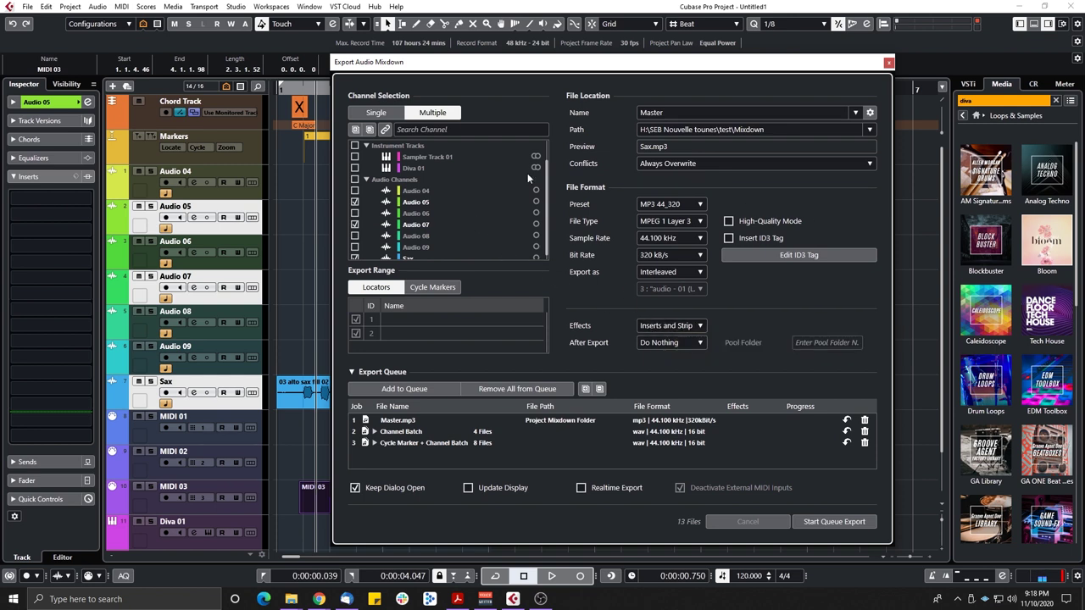
Empty the export queue and set up a single-channel Stereo Out export with the Wave 44_16 preset
click(532, 390)
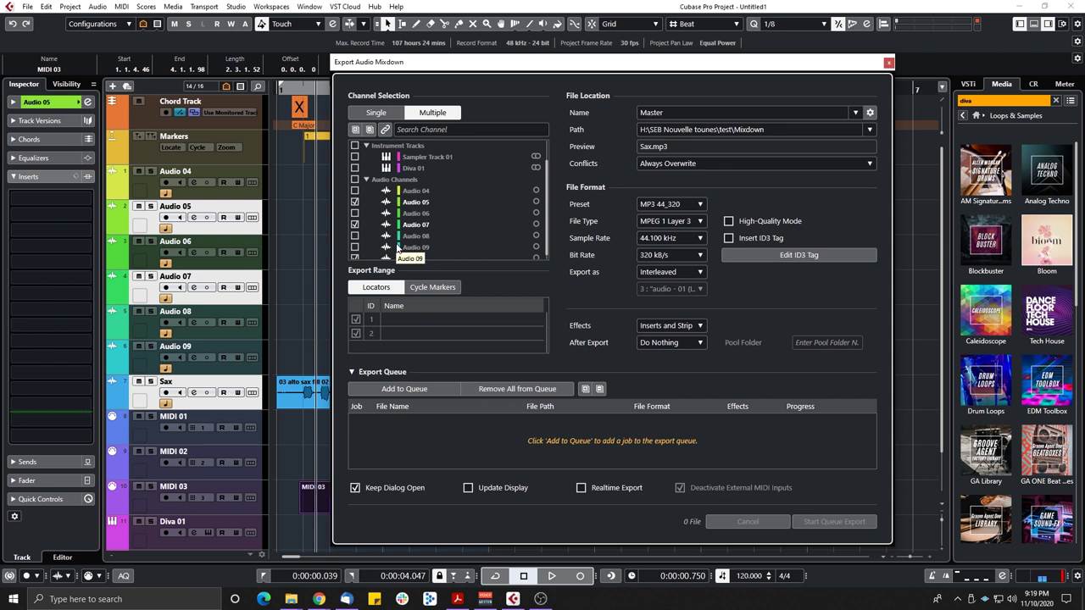
click(376, 112)
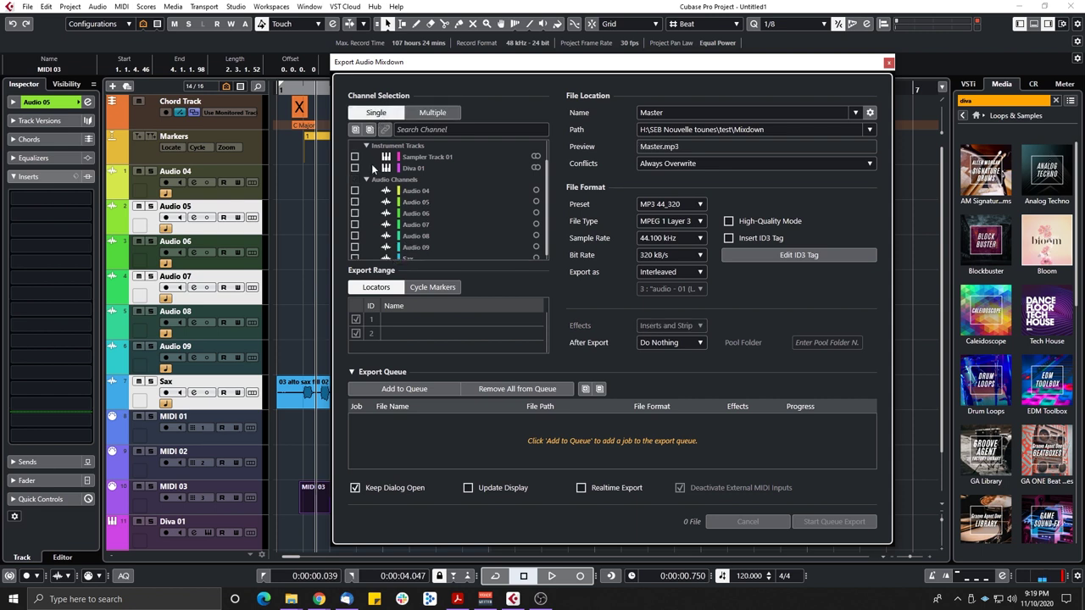
scroll(372, 163, up, 1)
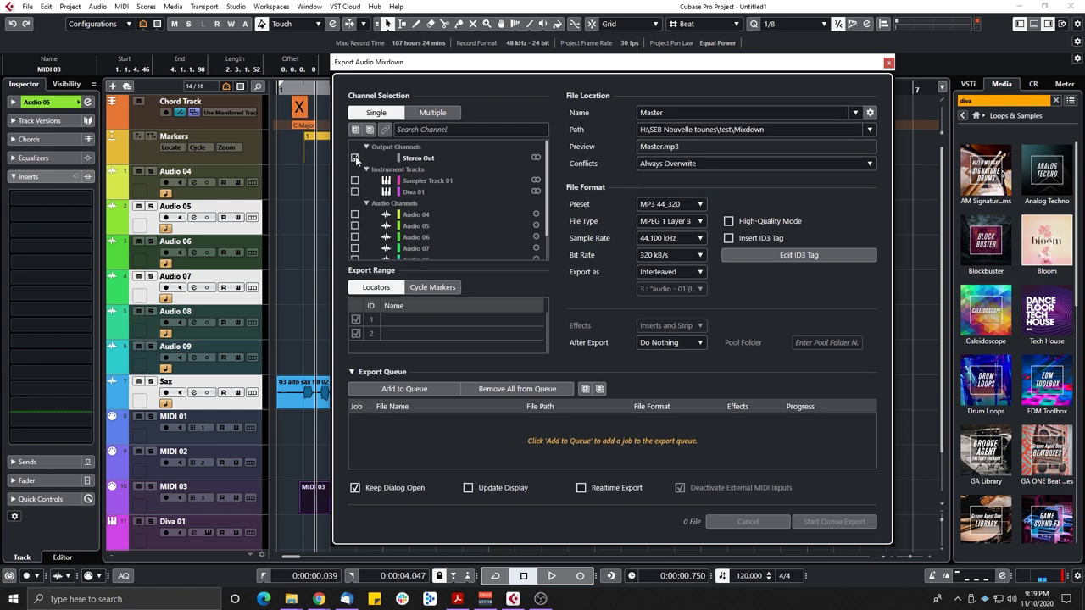
click(688, 205)
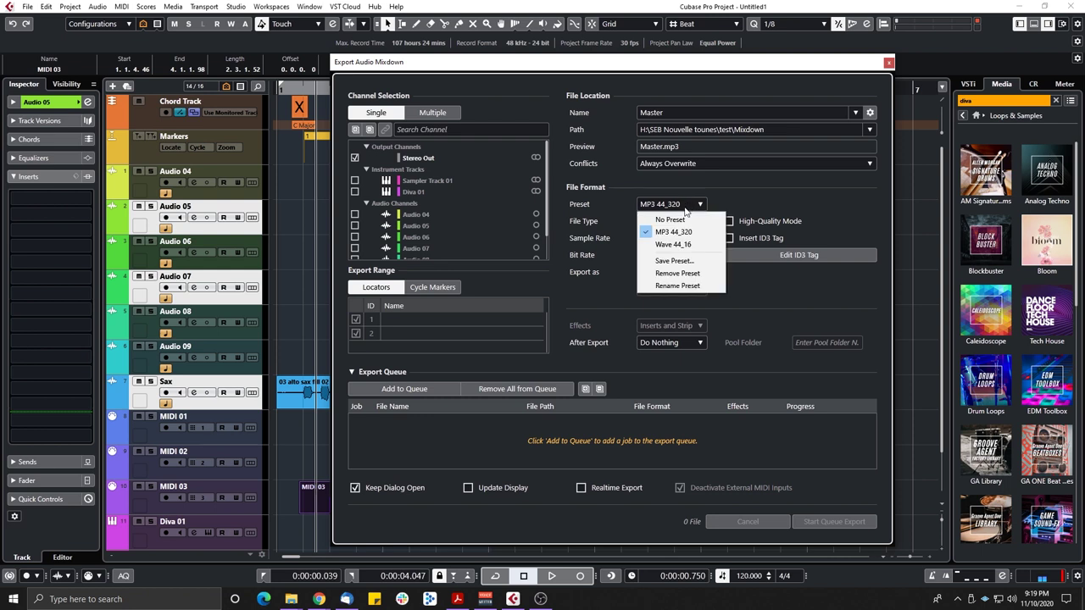
click(682, 249)
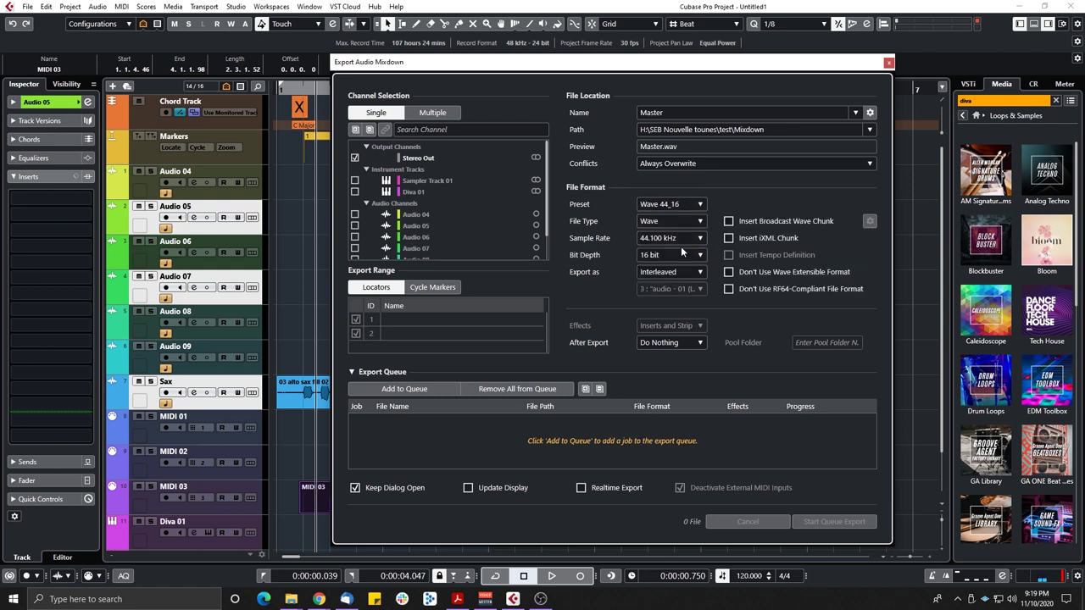
Queue the Stereo Out export, plus a multi-channel export of Audio 05, 06, 07, 08 and Sax with the MP3 44_320 preset
click(410, 389)
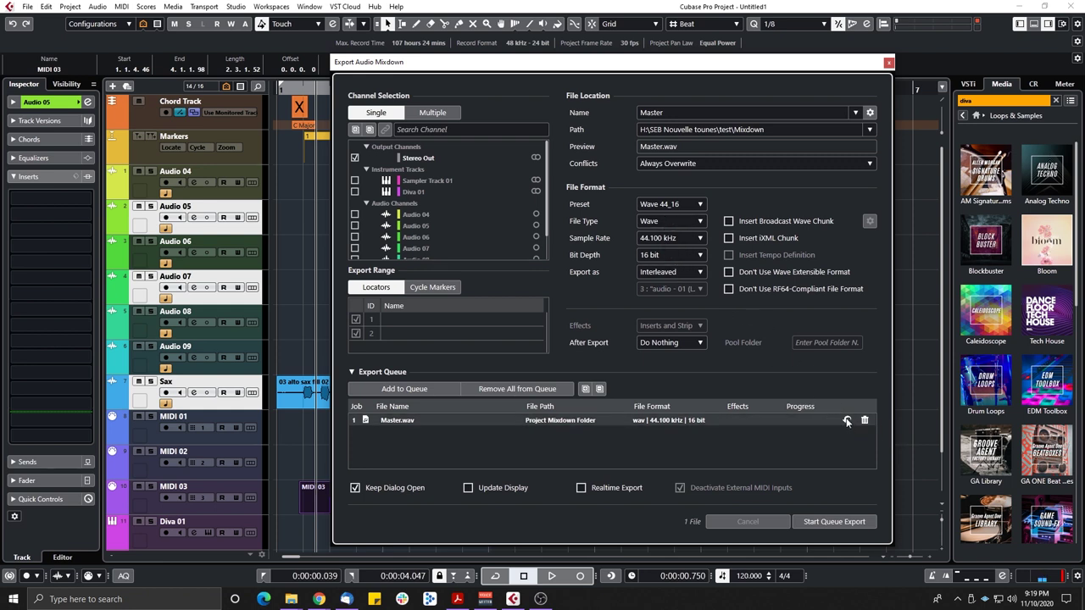
click(436, 113)
scroll(367, 233, down, 1)
click(355, 209)
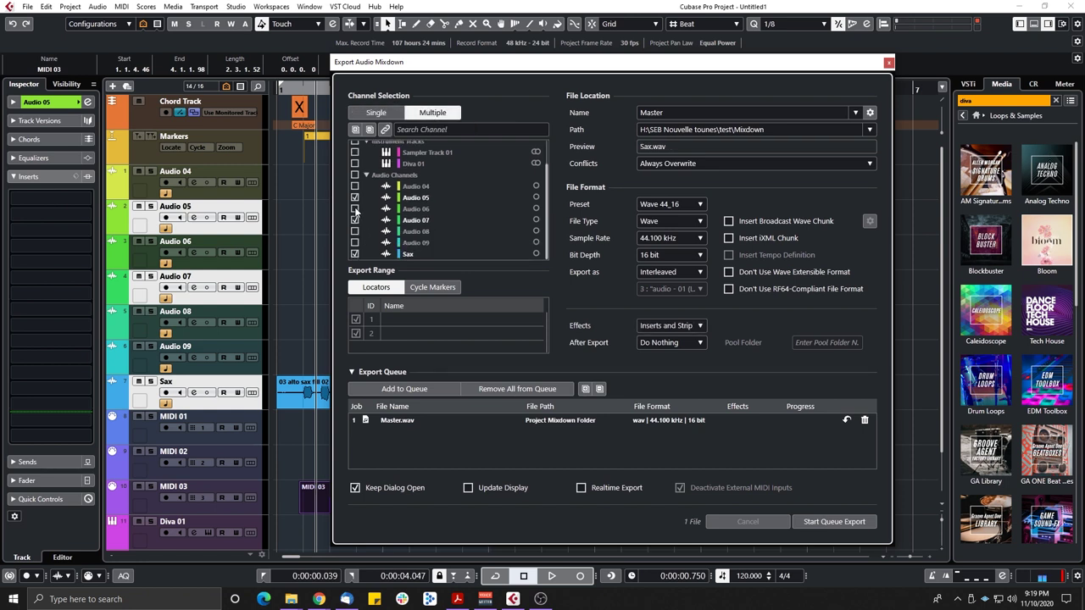
click(355, 231)
click(678, 204)
click(686, 233)
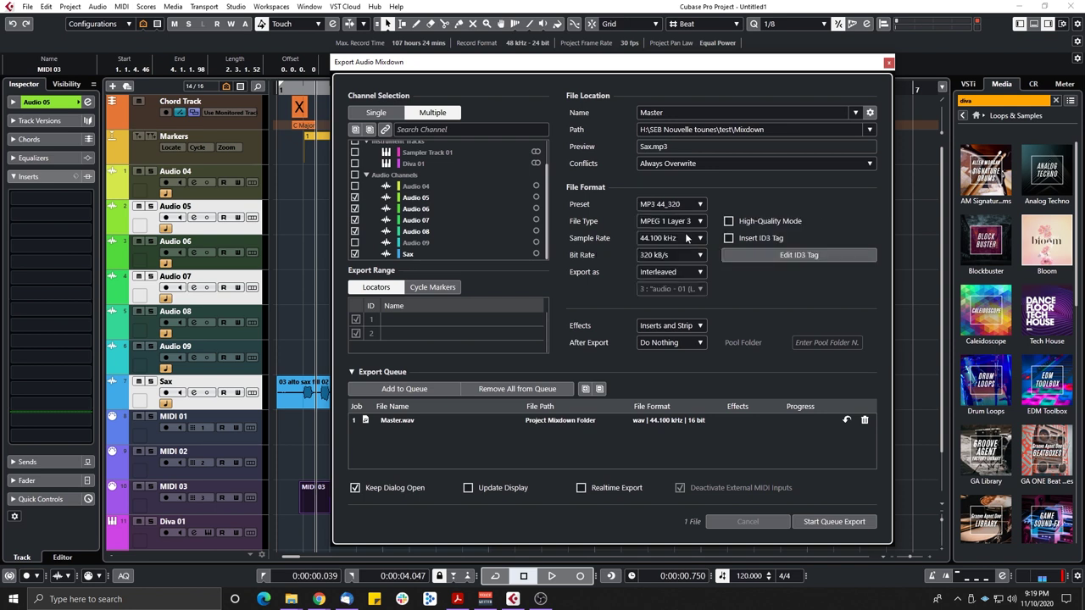
click(404, 389)
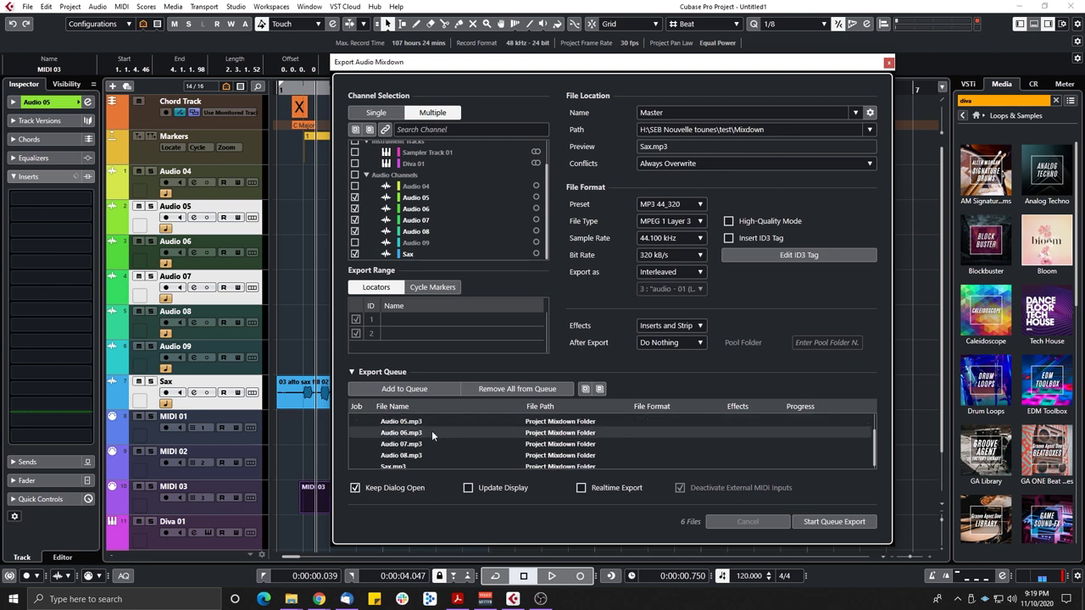
scroll(446, 432, up, 1)
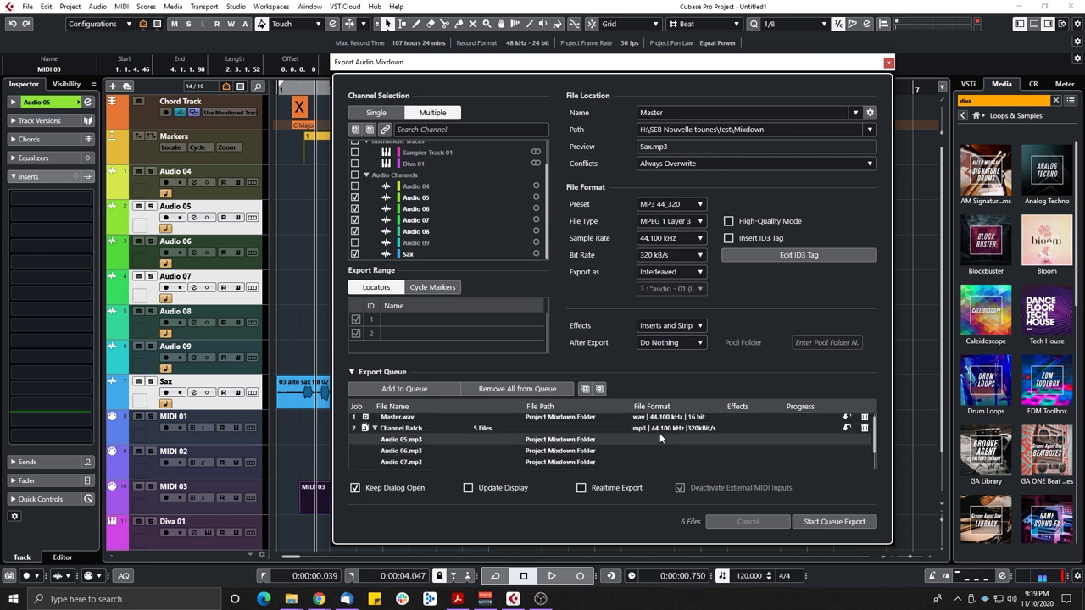
click(374, 428)
Add a job to the queue exporting the same channels over cycle markers 1 and 2 with the Wave 44_16 preset
click(424, 289)
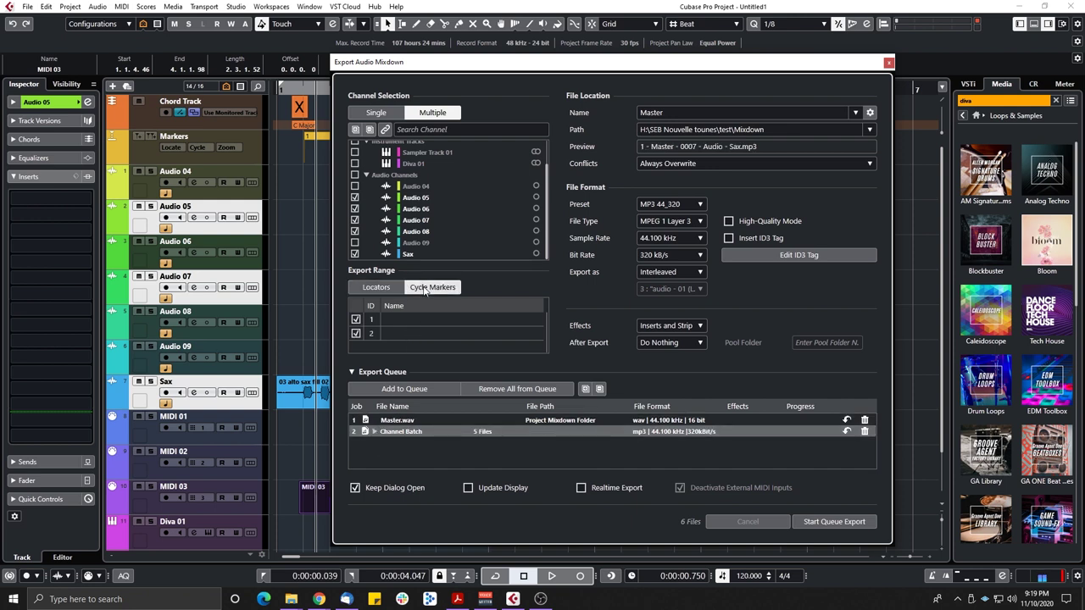
click(680, 204)
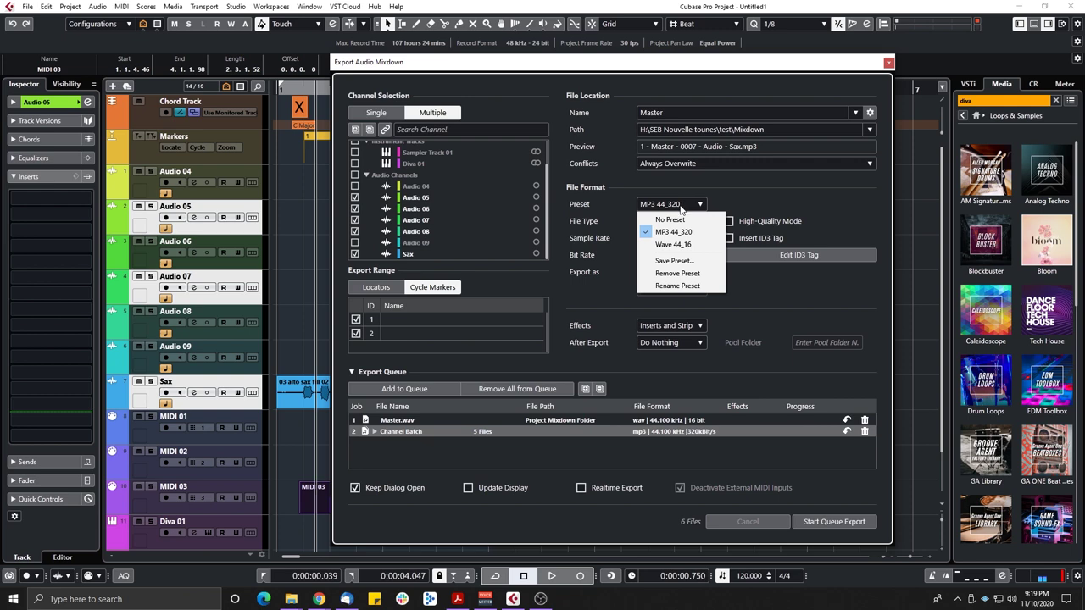
click(671, 245)
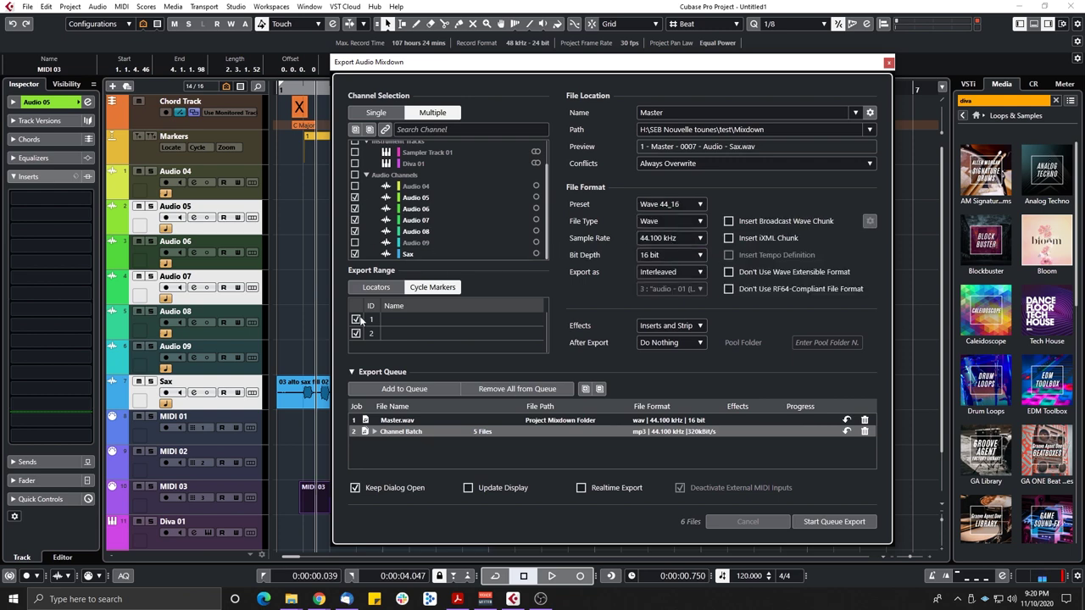
drag(418, 64, 578, 80)
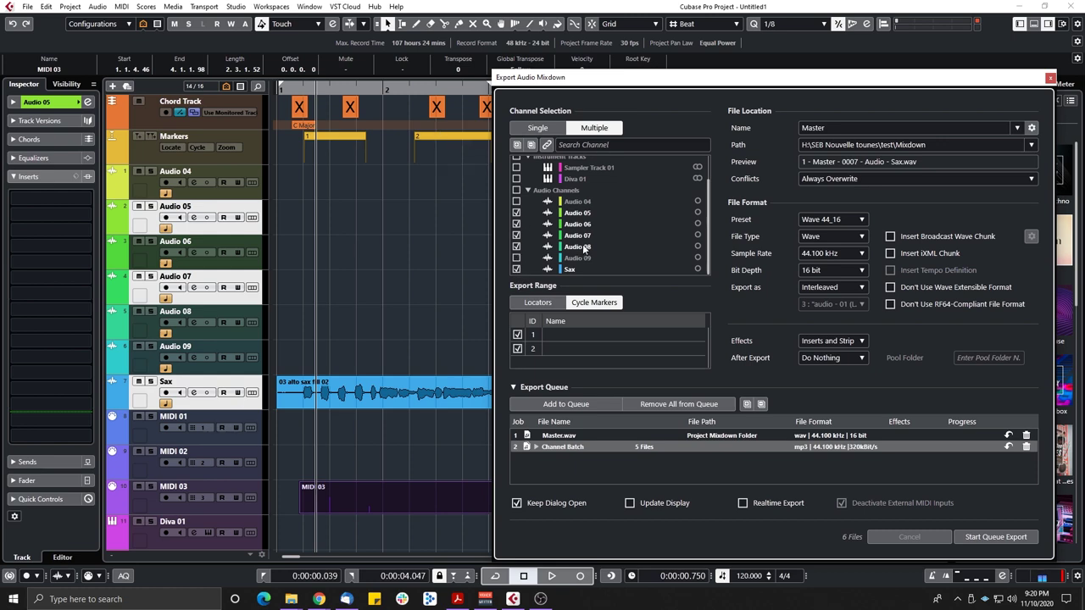
drag(682, 82, 569, 67)
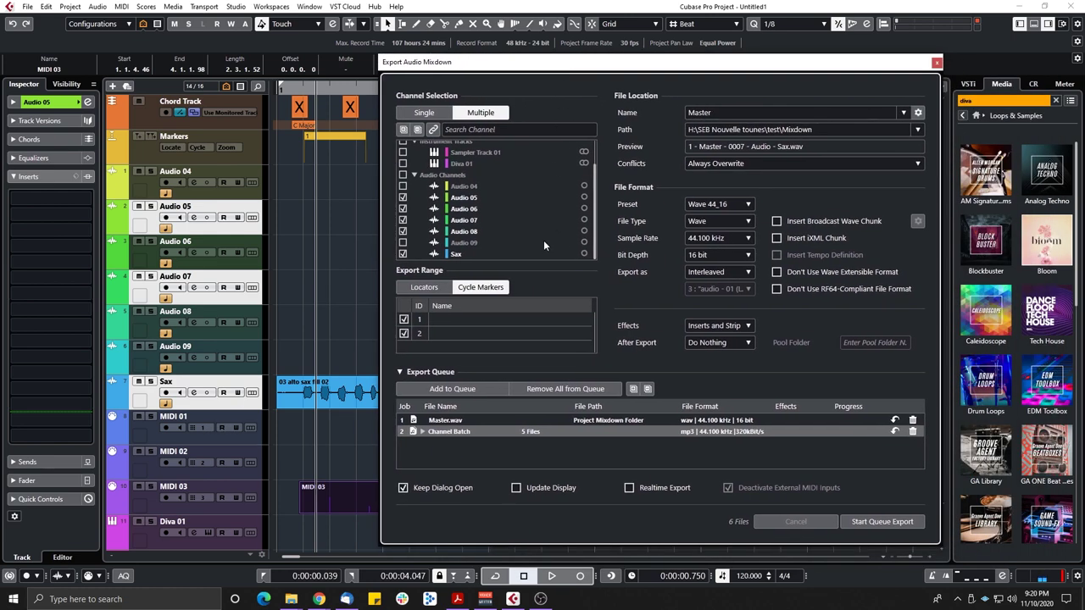
click(447, 390)
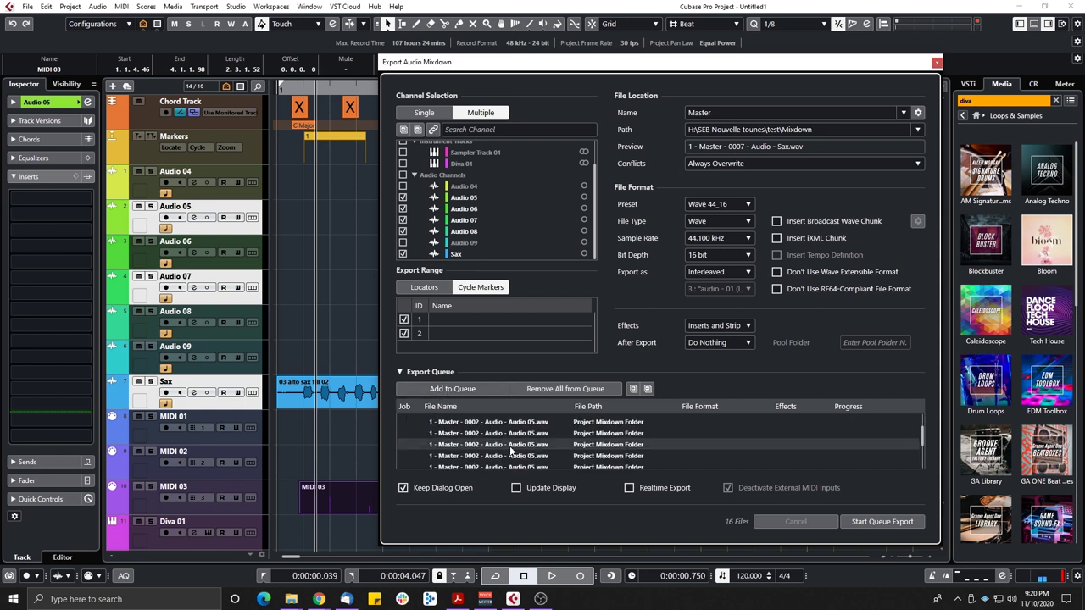
scroll(510, 453, down, 3)
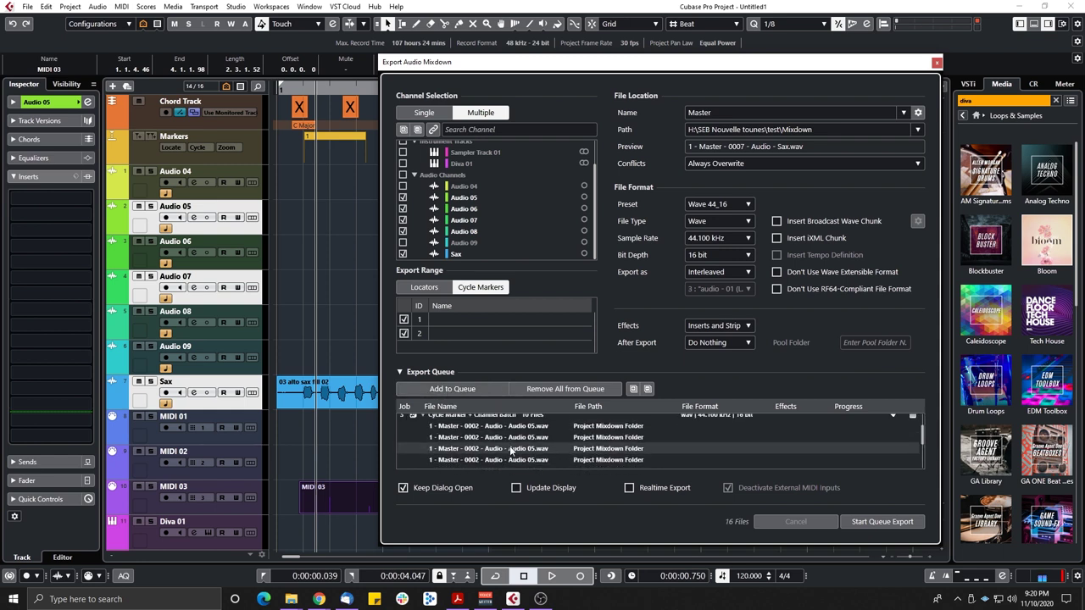
scroll(605, 435, up, 5)
scroll(678, 429, up, 1)
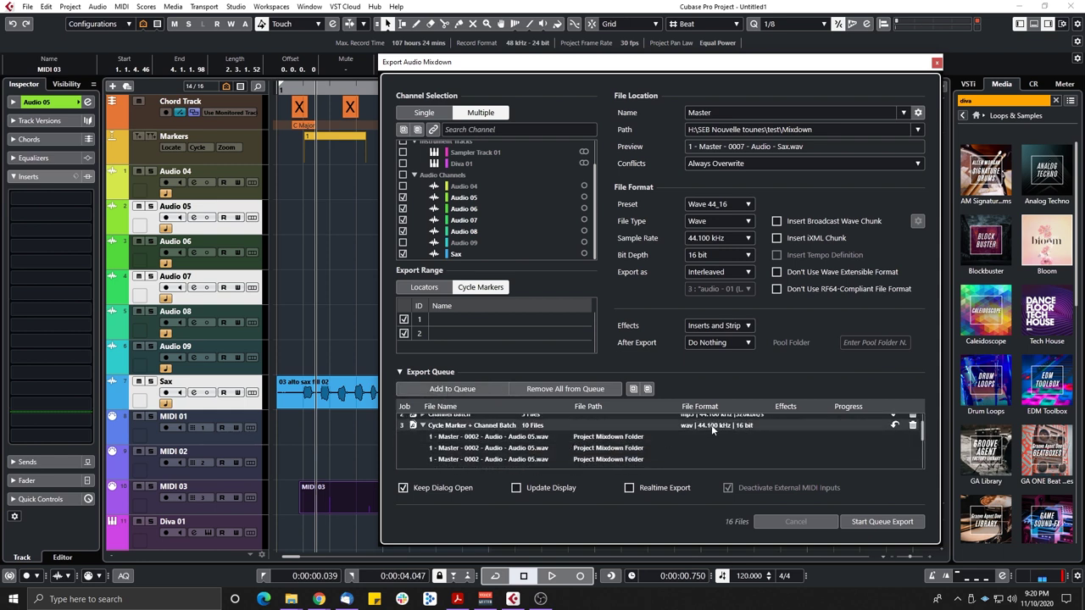
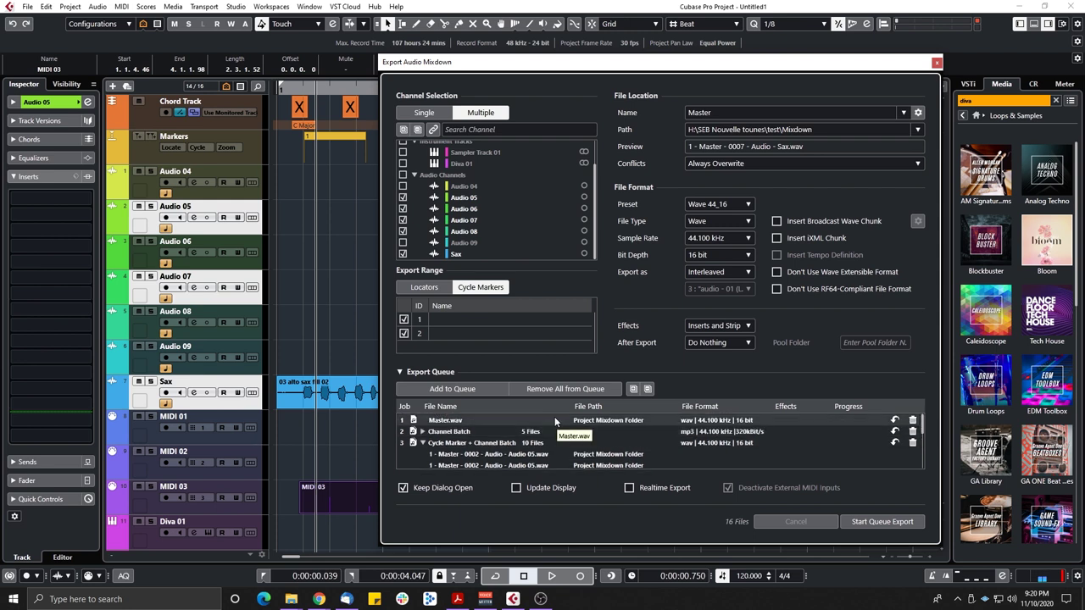
Change the queued Master job's file type to MPEG 1 Layer 3 and update that job in the queue
click(555, 420)
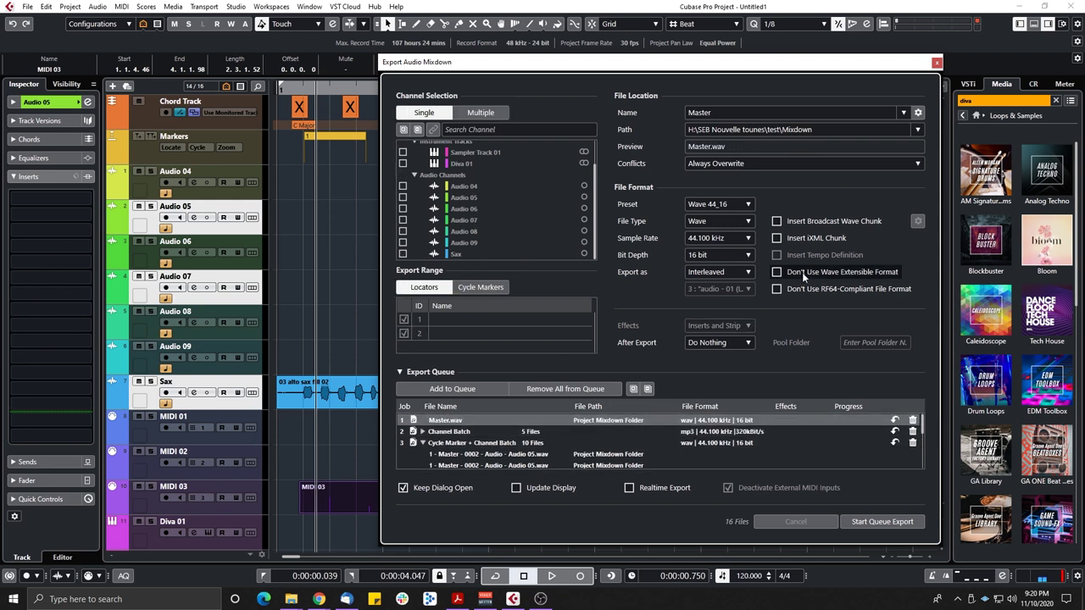
click(743, 222)
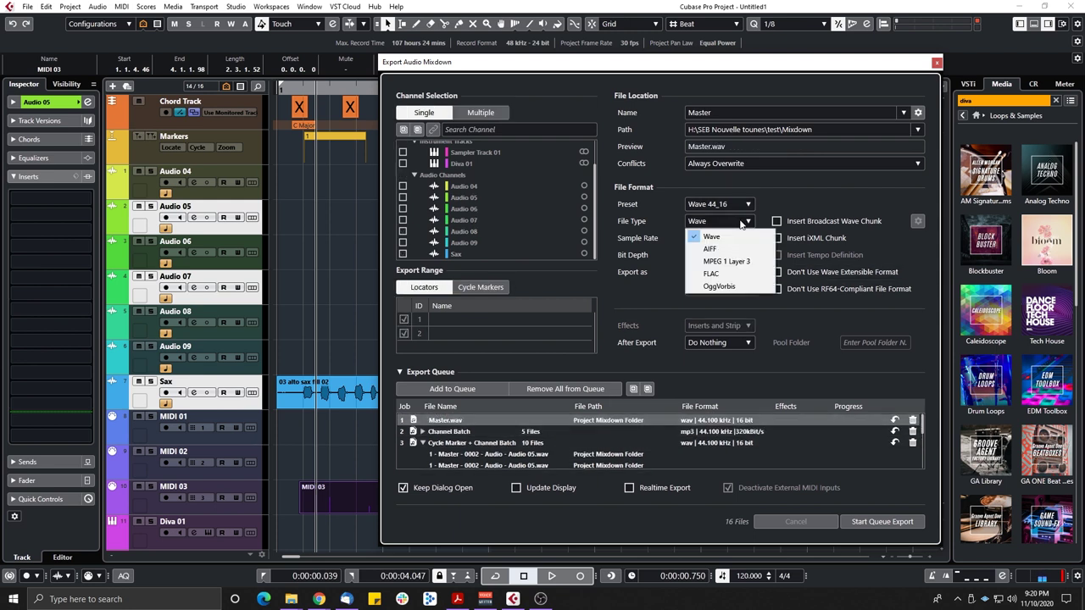
click(726, 261)
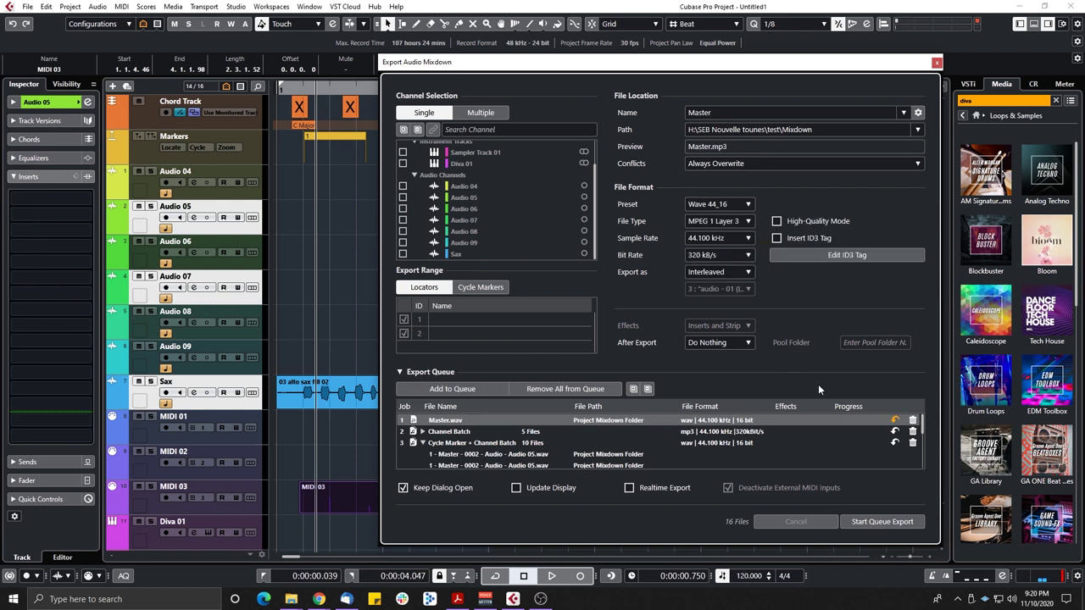
click(895, 421)
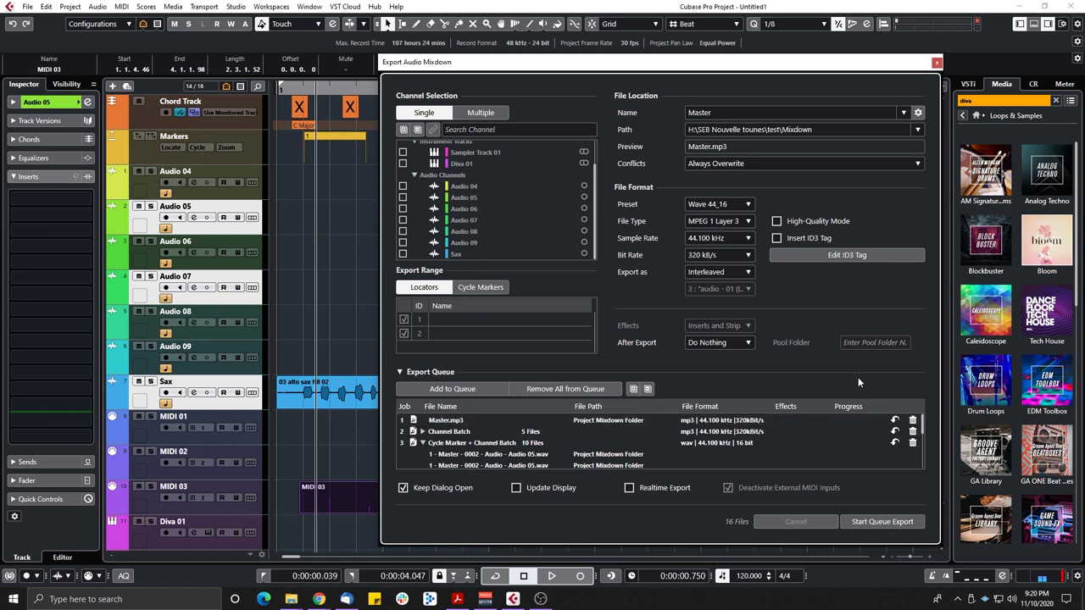
Export all queued jobs, check the exported files in the project's Mixdown folder, and close the export dialog
click(873, 522)
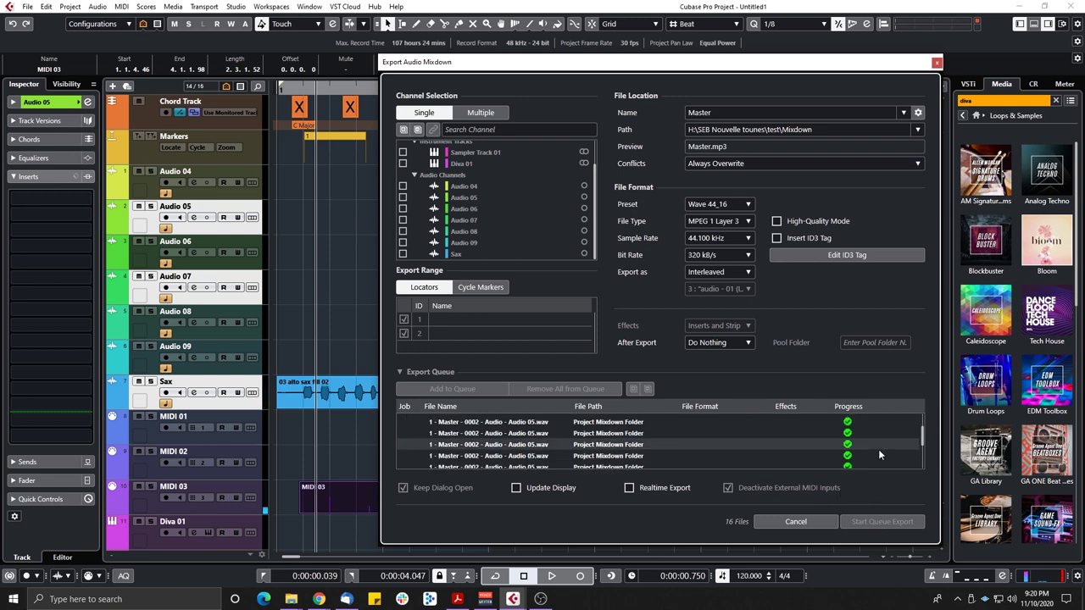
scroll(872, 448, down, 3)
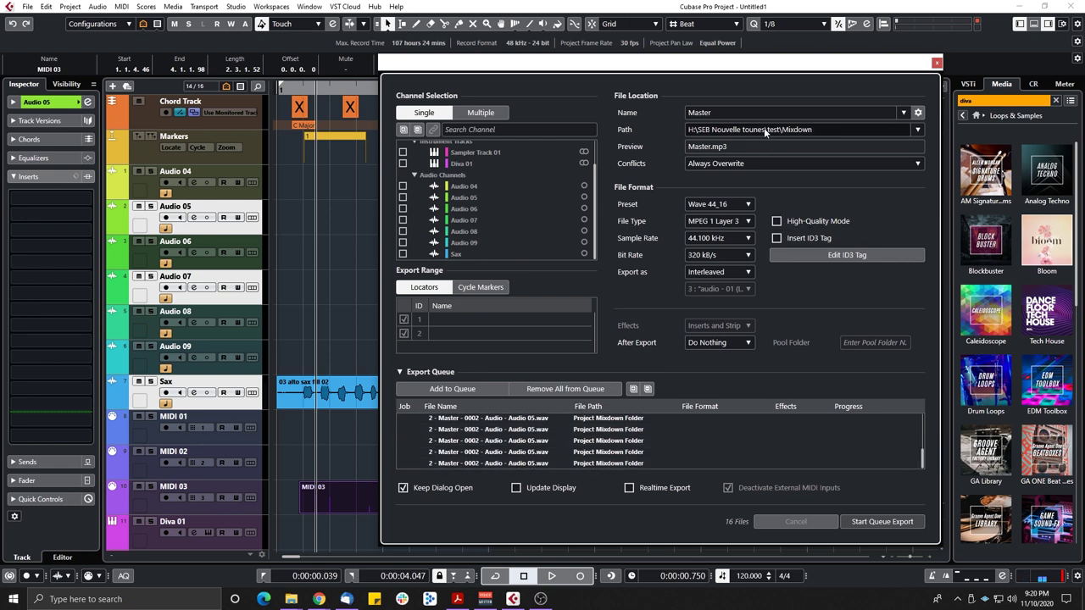
click(739, 130)
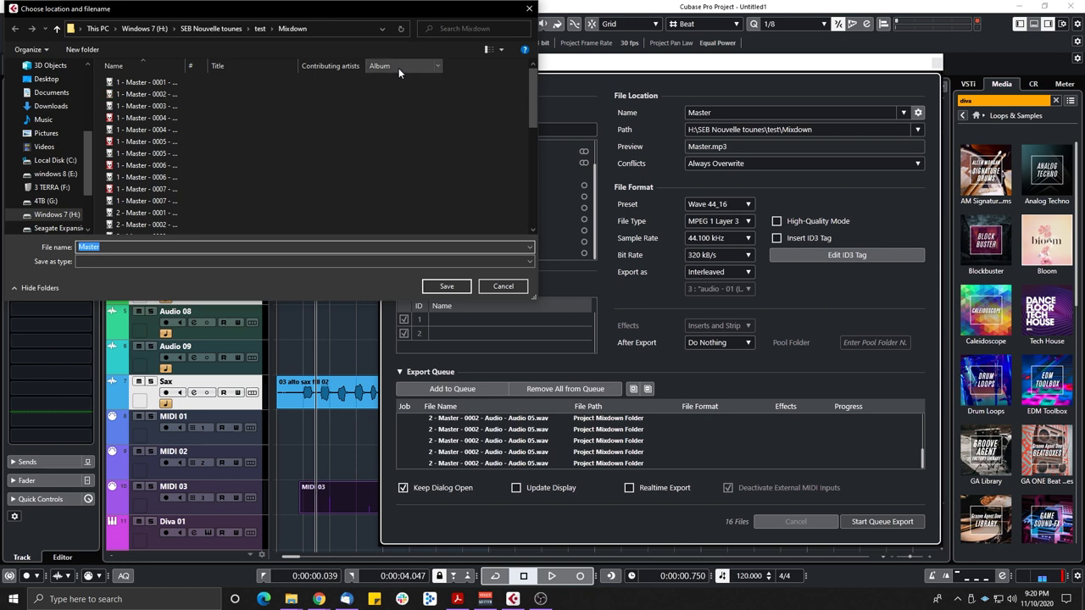
scroll(341, 124, down, 3)
scroll(341, 124, up, 4)
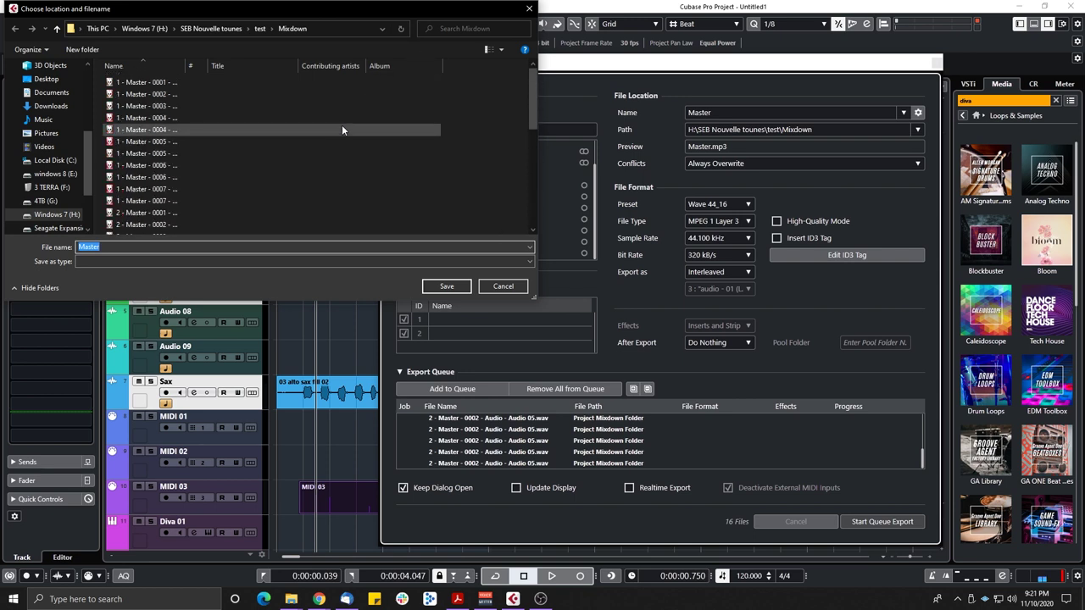
scroll(342, 124, down, 5)
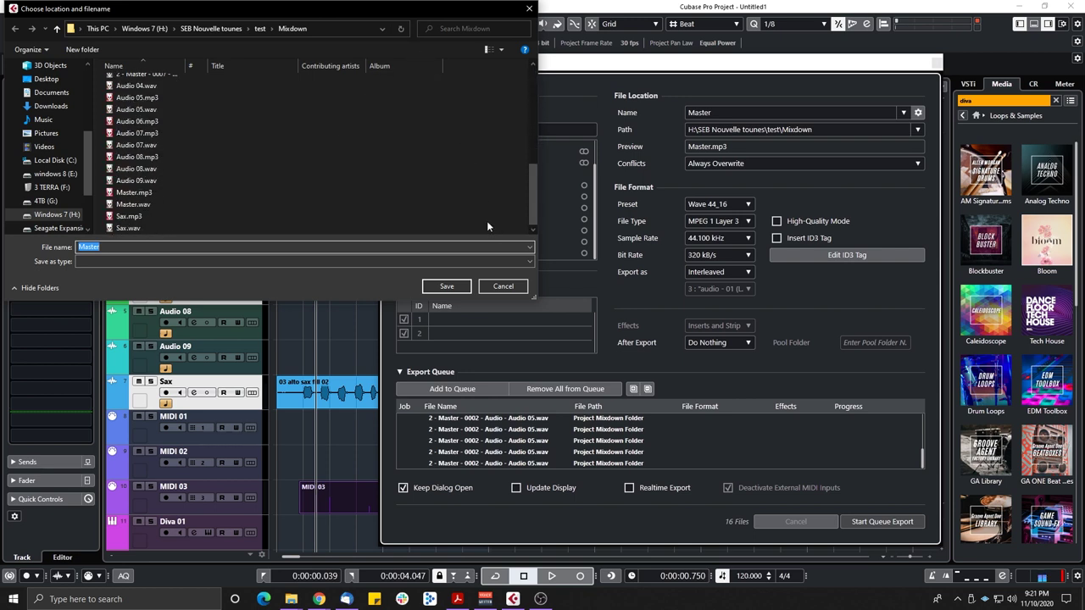
click(503, 287)
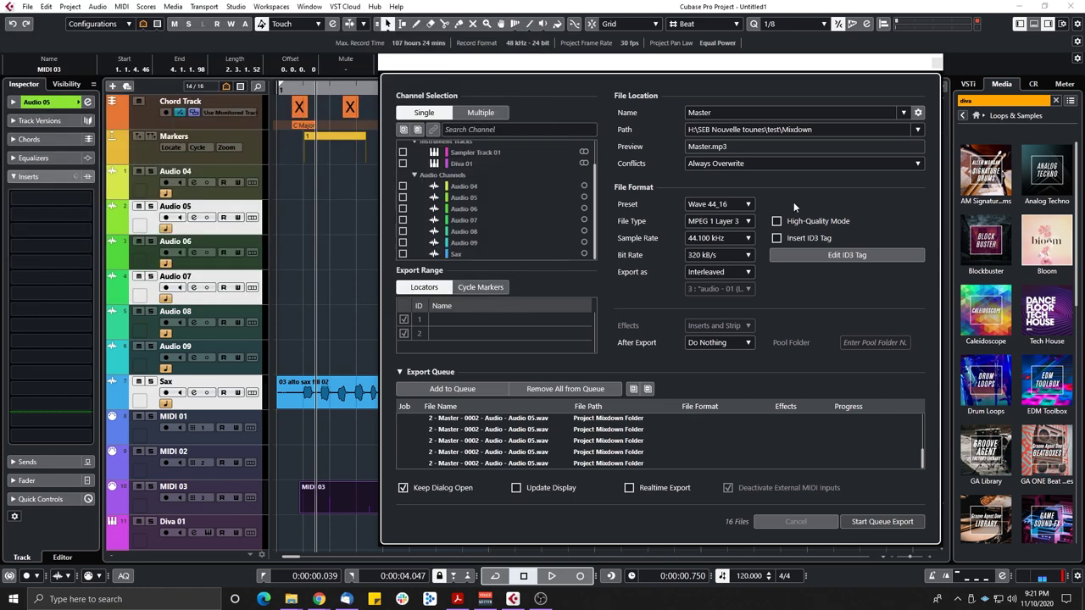
click(938, 64)
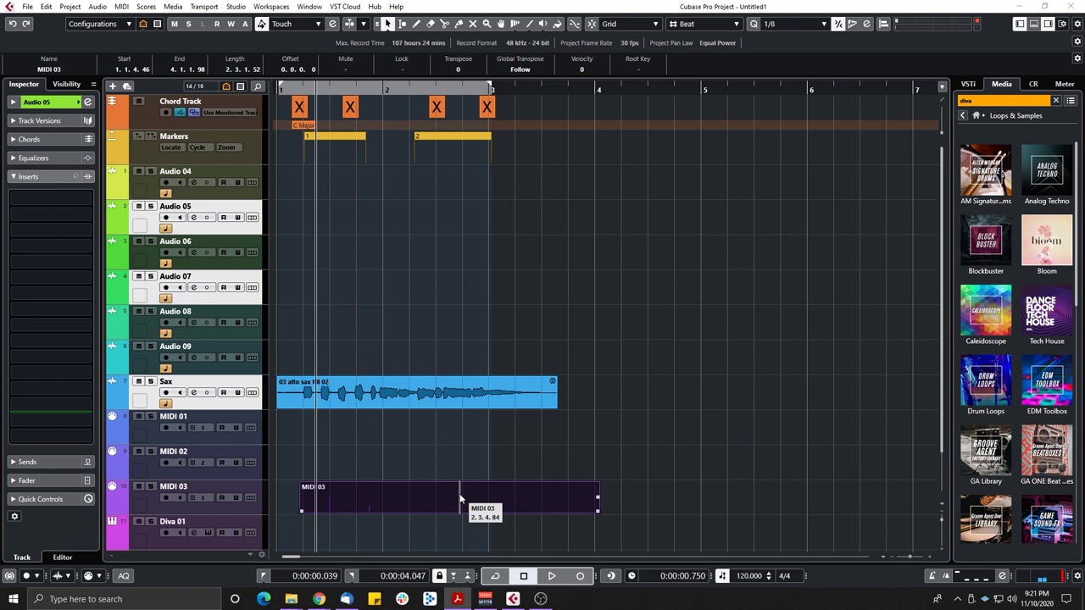
Open the MIDI 03 part in the Key Editor and draw successive G3, C#3 and G2 notes, the last one bar long
double_click(409, 491)
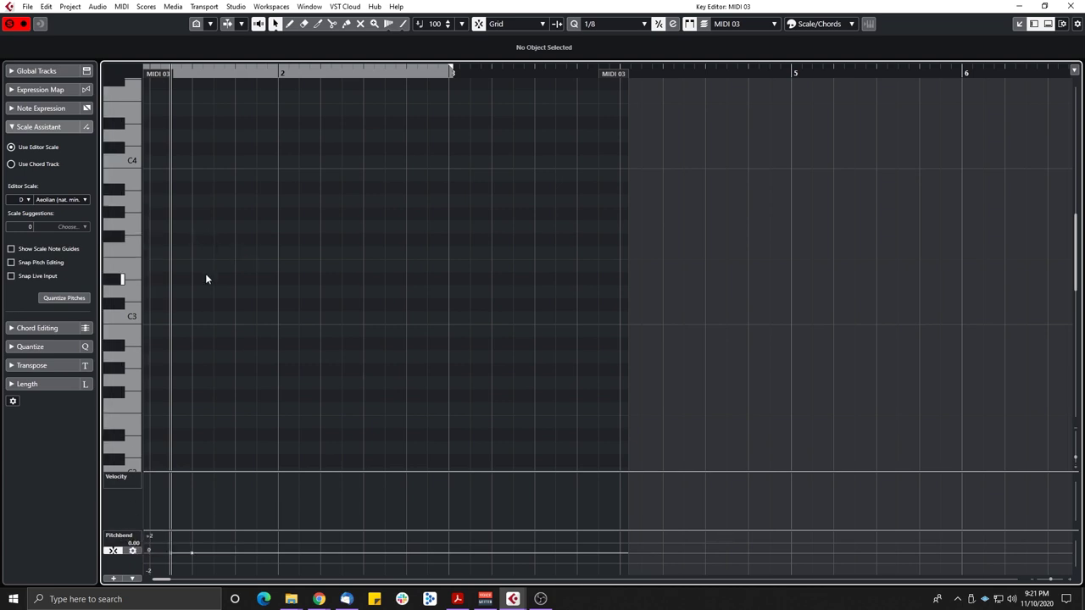
drag(176, 227, 237, 227)
drag(258, 305, 365, 304)
drag(408, 383, 577, 383)
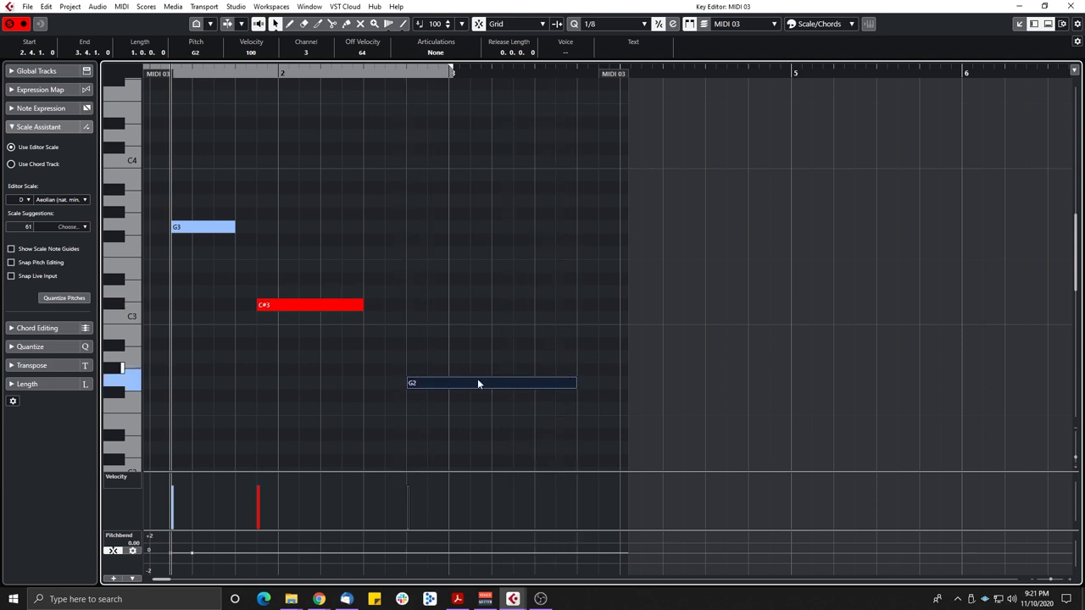
Show CC 1 (Modulation) in the controller lane and draw stepped events, the last at 2.3.1.0 with value 97
click(133, 538)
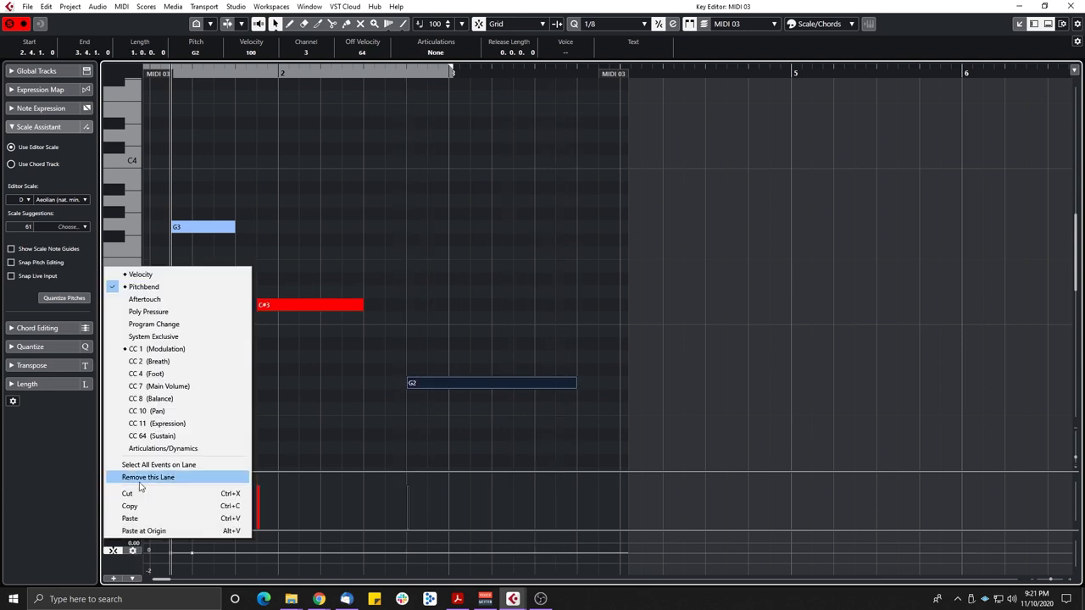
click(159, 350)
drag(212, 551, 254, 553)
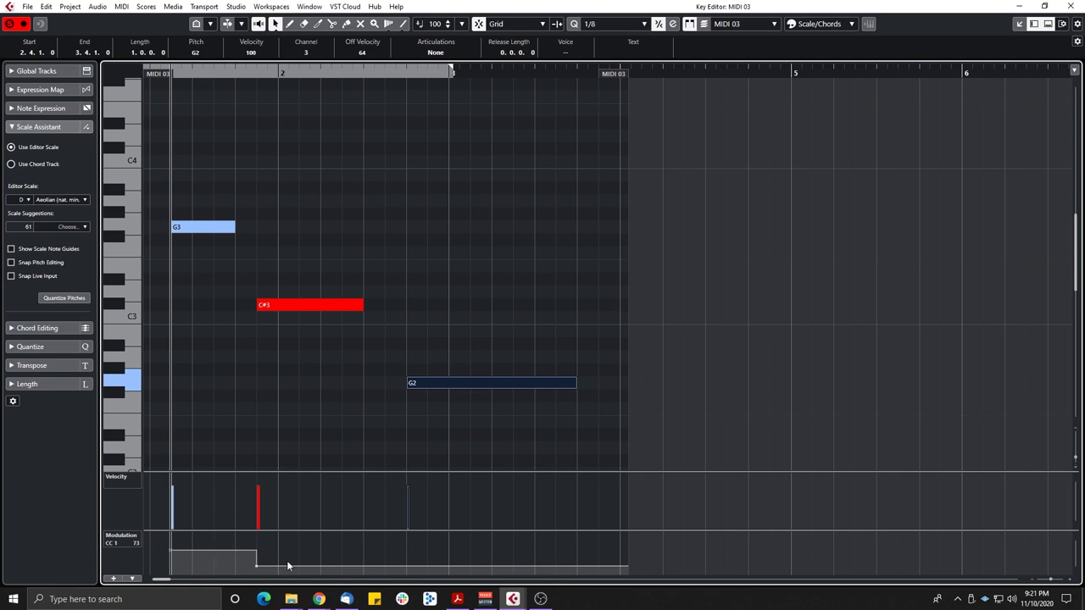
mouse_move(336, 561)
mouse_down()
mouse_move(342, 573)
mouse_move(343, 551)
mouse_move(395, 562)
mouse_move(383, 543)
mouse_move(382, 555)
mouse_move(361, 552)
mouse_up()
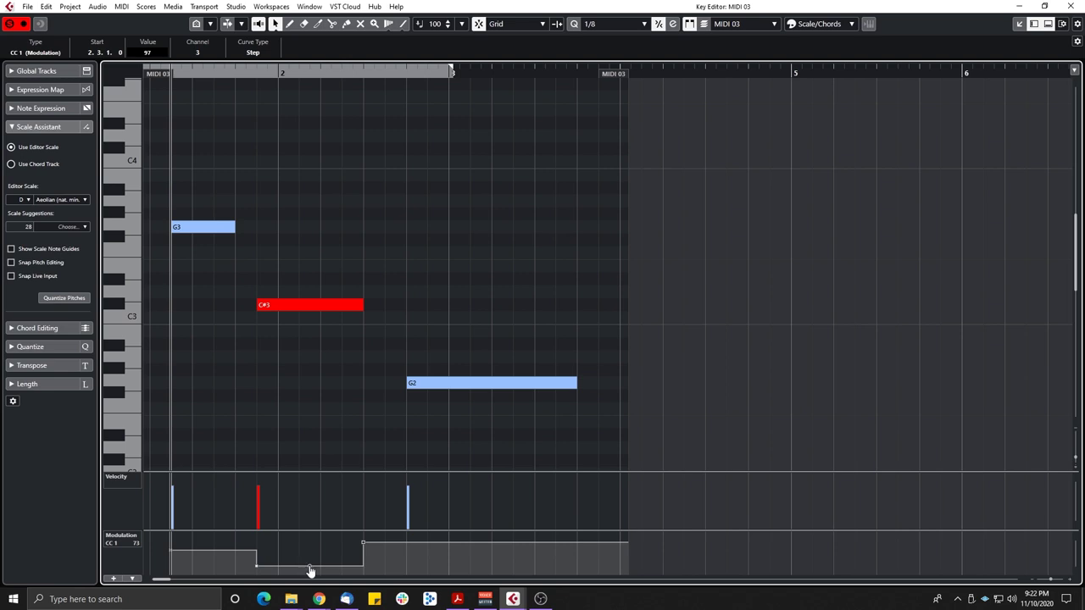
Turn the modulation step beneath the C#3 note into a rising ramp and bend it into an upward-bulging curve
drag(309, 566, 310, 555)
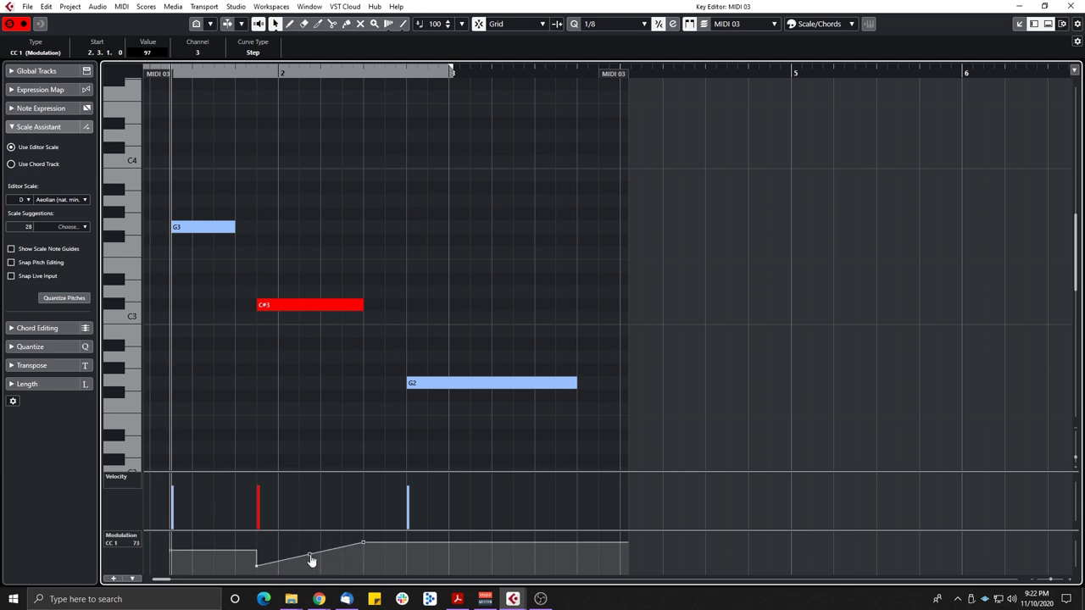
drag(311, 561, 310, 553)
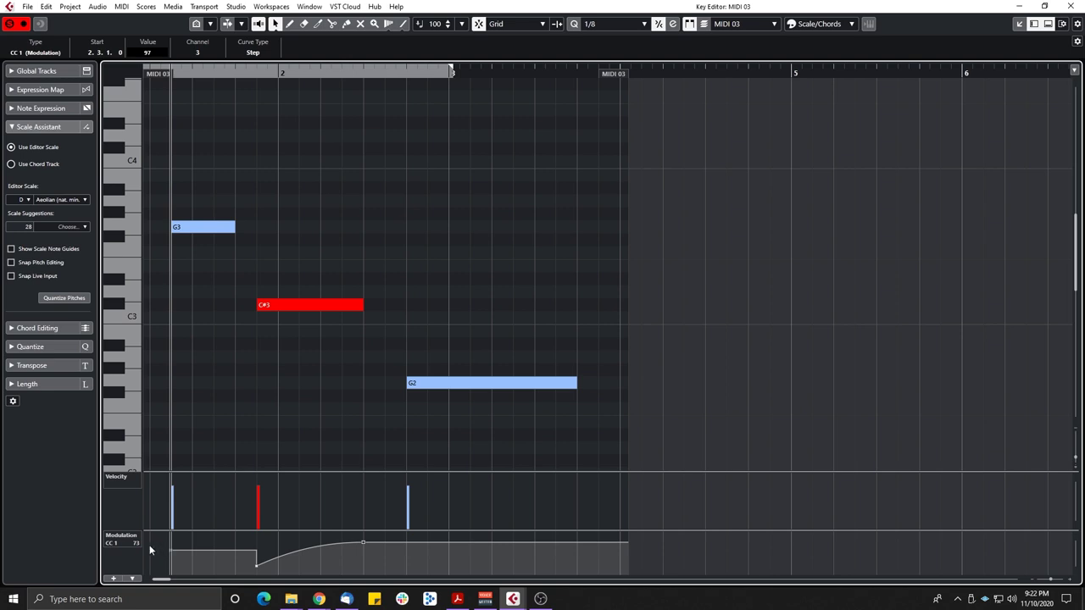
click(213, 550)
Switch the Modulation controller lane to show Pitchbend
right_click(248, 561)
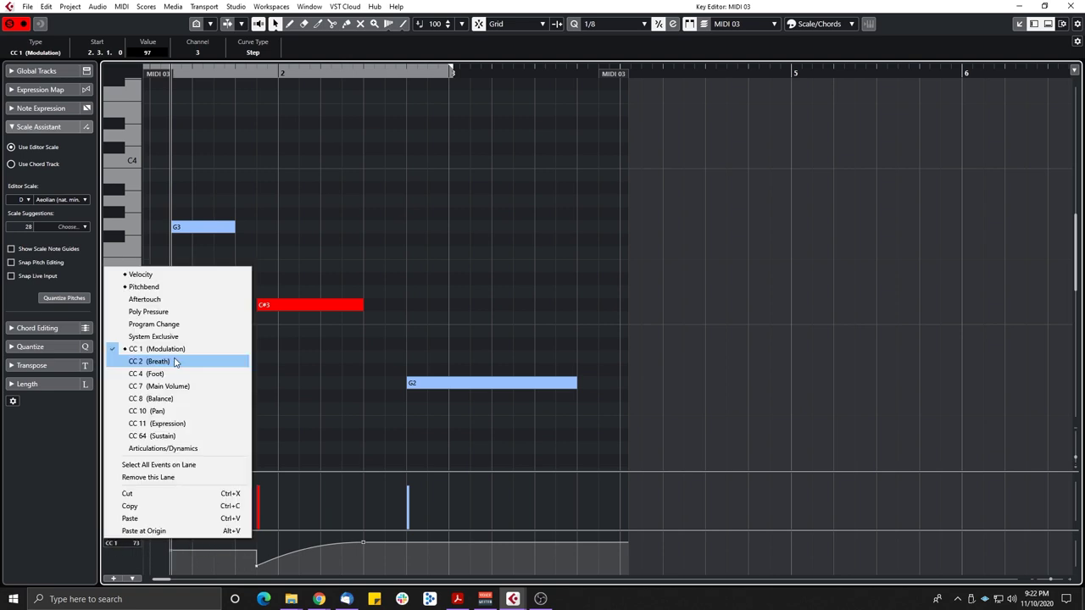
click(163, 291)
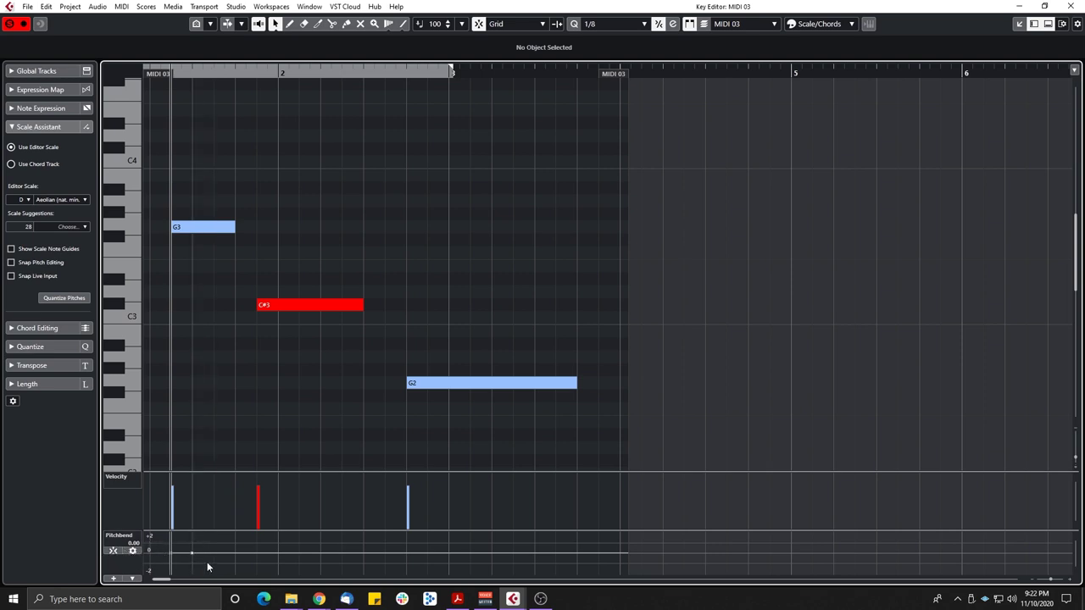
In the pitchbend grid settings, toggle the semitones grid off and on, and try a linked range of 4 before restoring 2
click(132, 552)
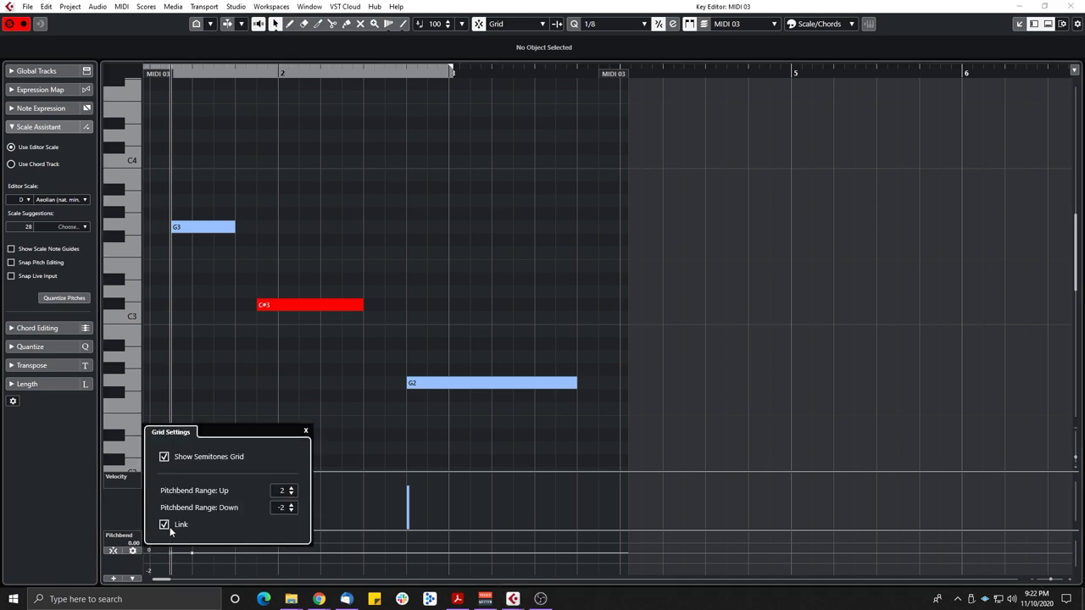
click(164, 457)
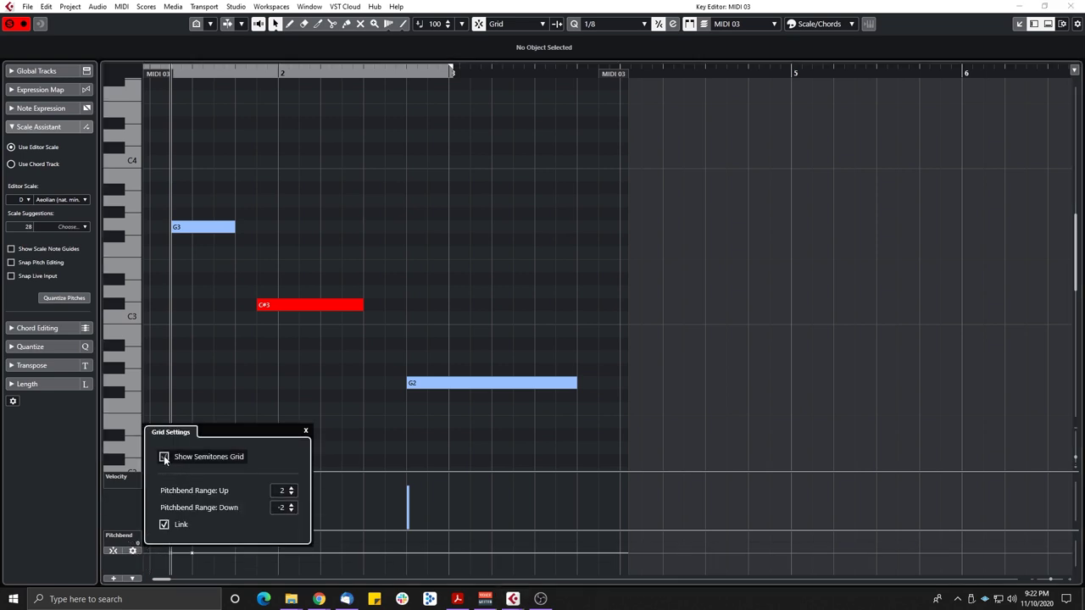
click(164, 456)
click(293, 489)
click(292, 489)
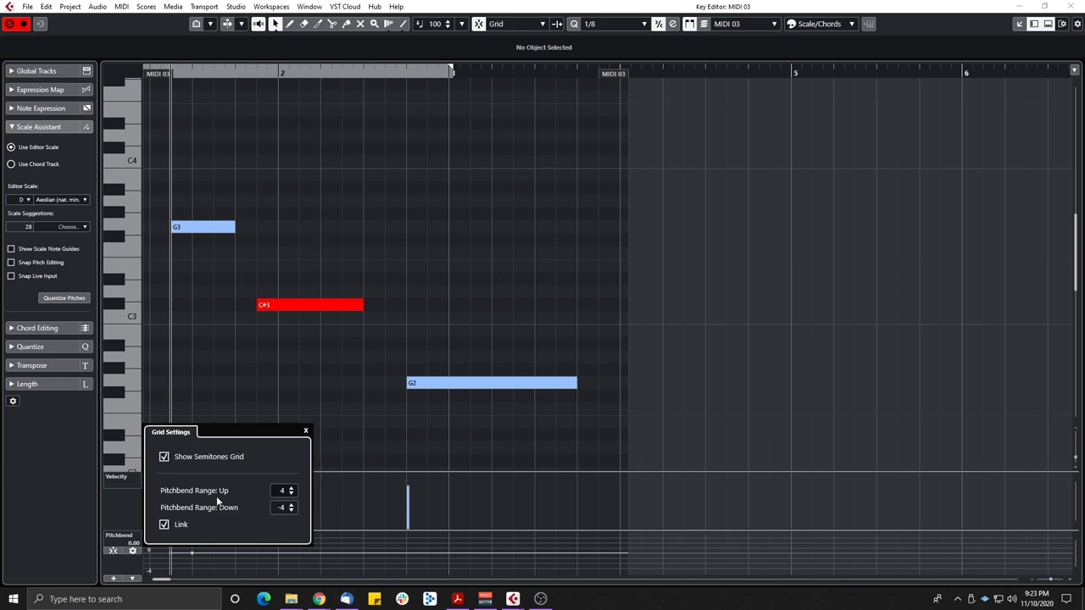
scroll(274, 496, down, 2)
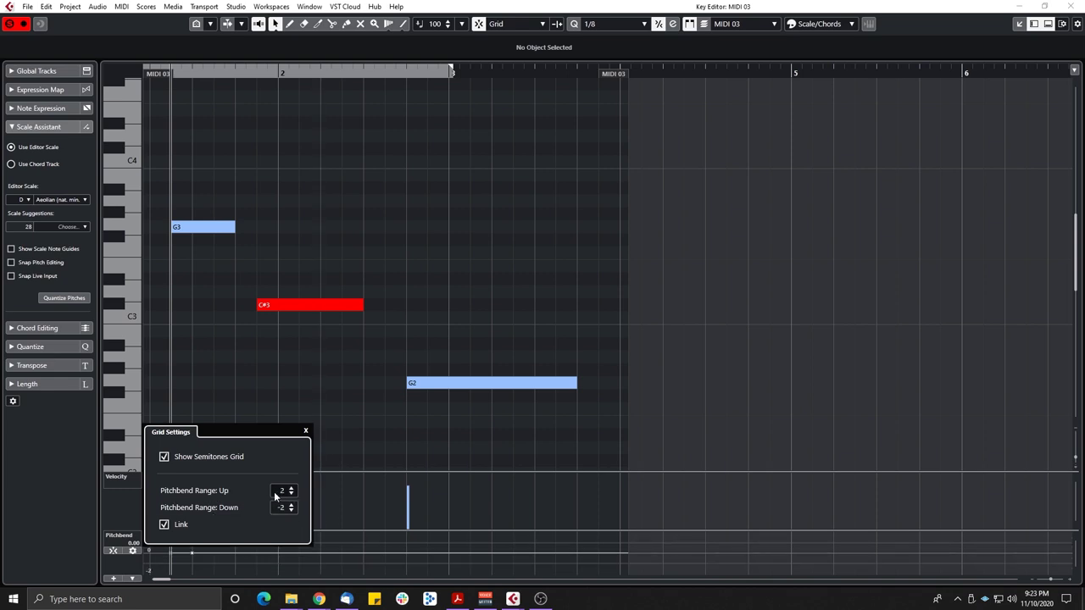
click(305, 430)
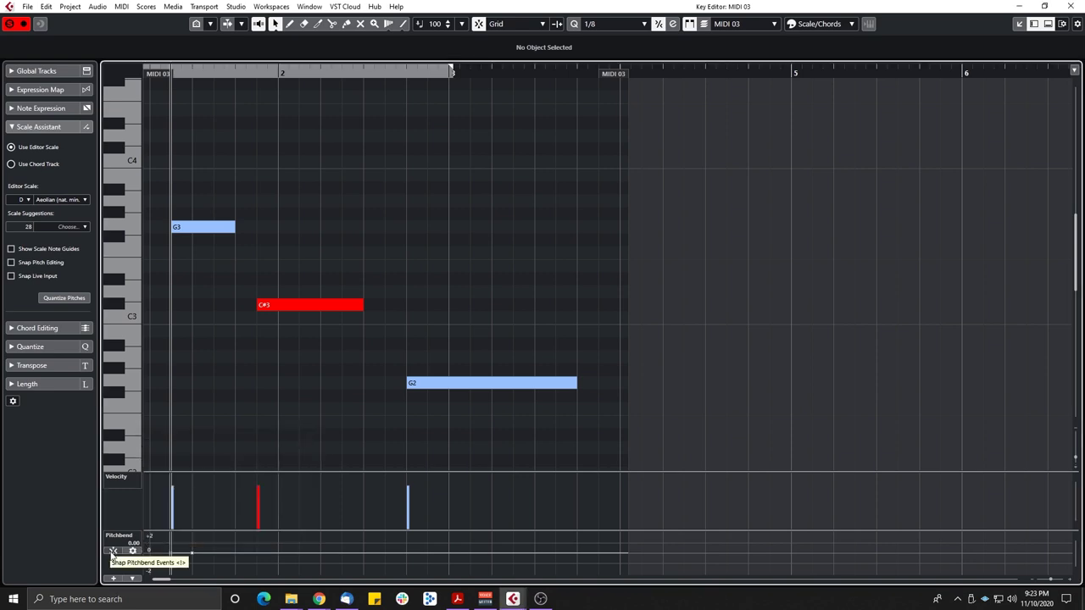
Enable snapping of pitchbend events and add events with value 0.00 at 2.4.1.0 and 1.000 at 3.1.1.0
click(112, 551)
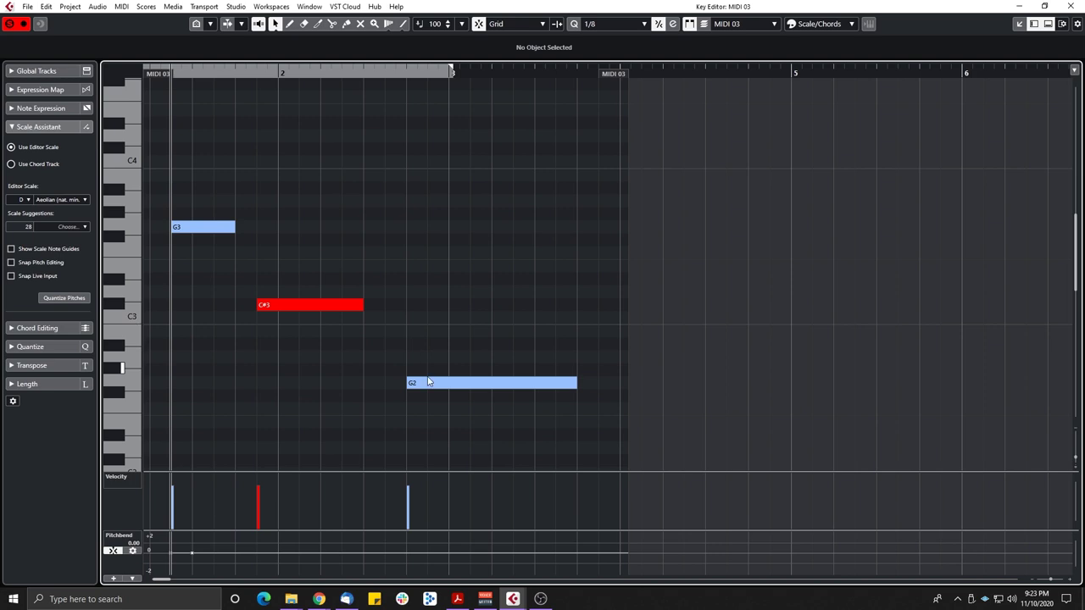
click(405, 553)
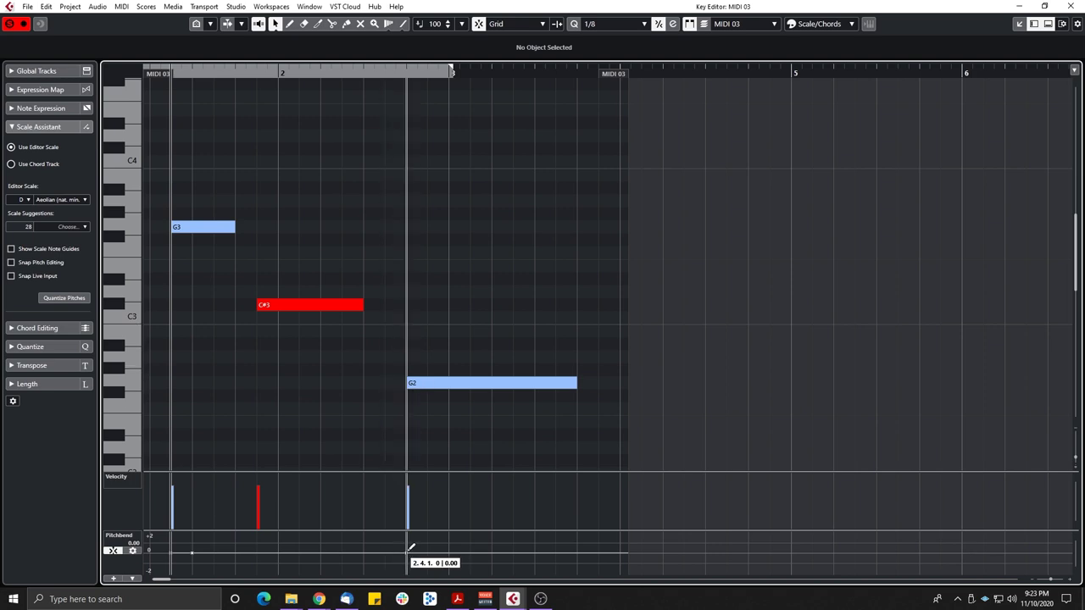
click(448, 544)
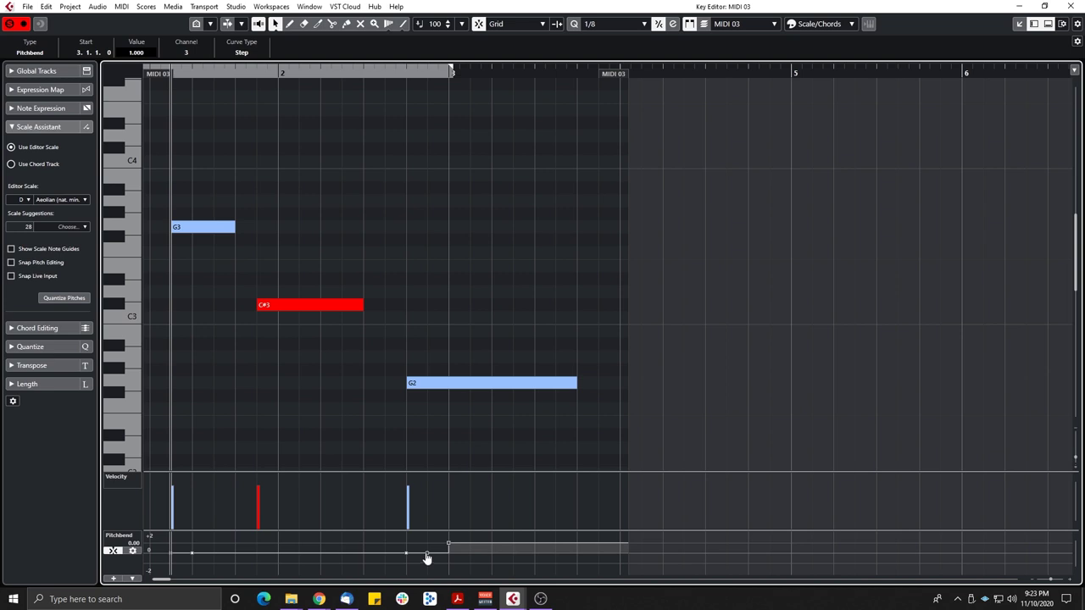
Turn the pitchbend step beneath the G2 note into a ramp down to -2.000 at 3.1.1.0 and deselect it
click(450, 500)
click(407, 277)
mouse_move(449, 550)
mouse_down()
mouse_move(450, 534)
mouse_move(437, 534)
mouse_move(448, 570)
mouse_up()
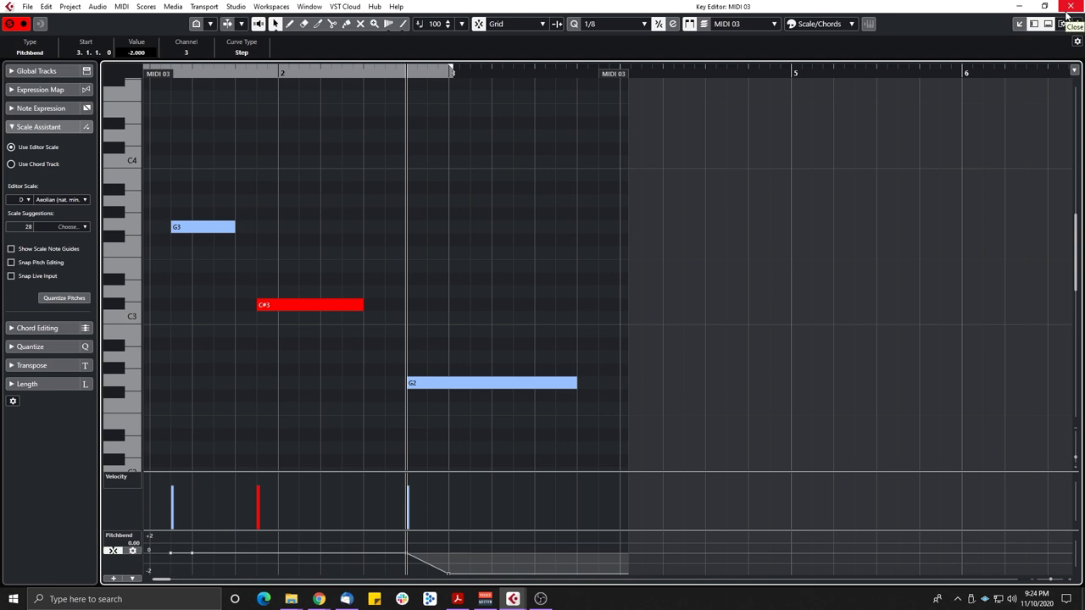
click(392, 319)
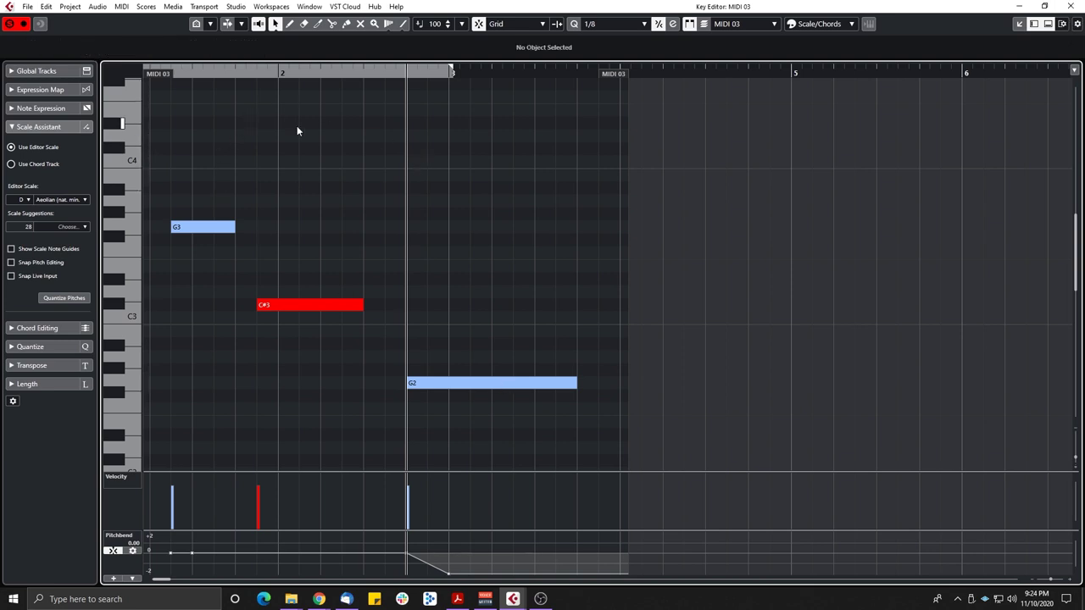
Show the global tracks in the Key Editor, and compare them with the project window before reopening the MIDI 03 part
click(34, 73)
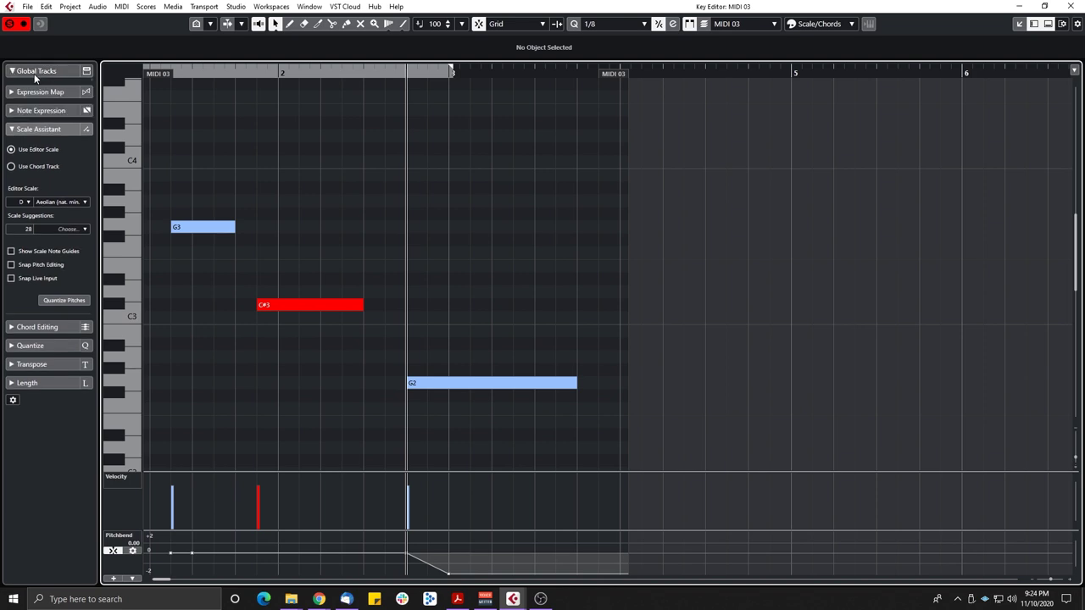
click(86, 73)
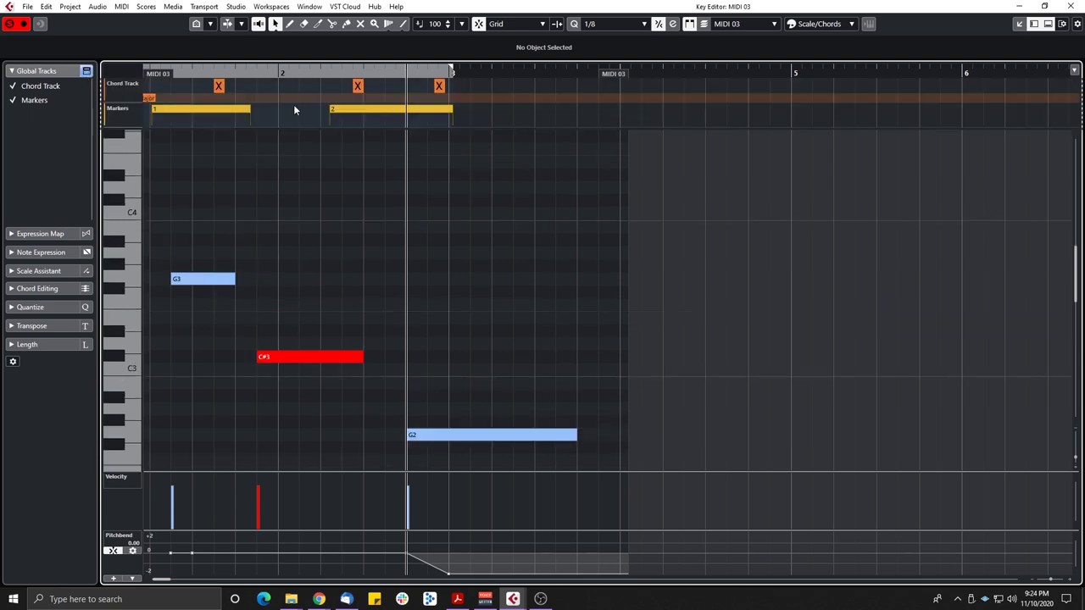
key(ctrl+e)
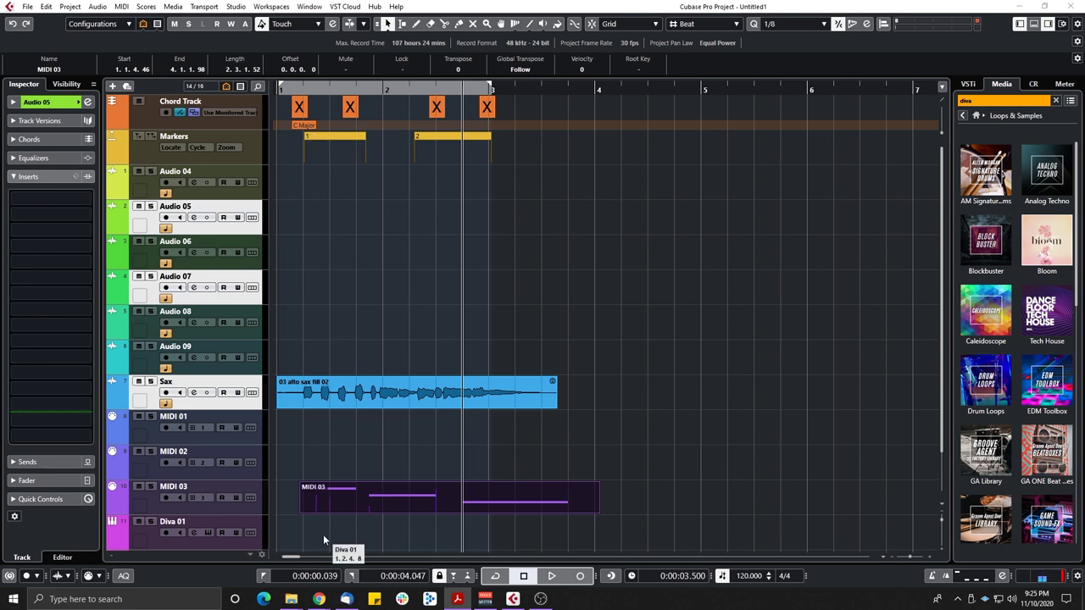
double_click(349, 500)
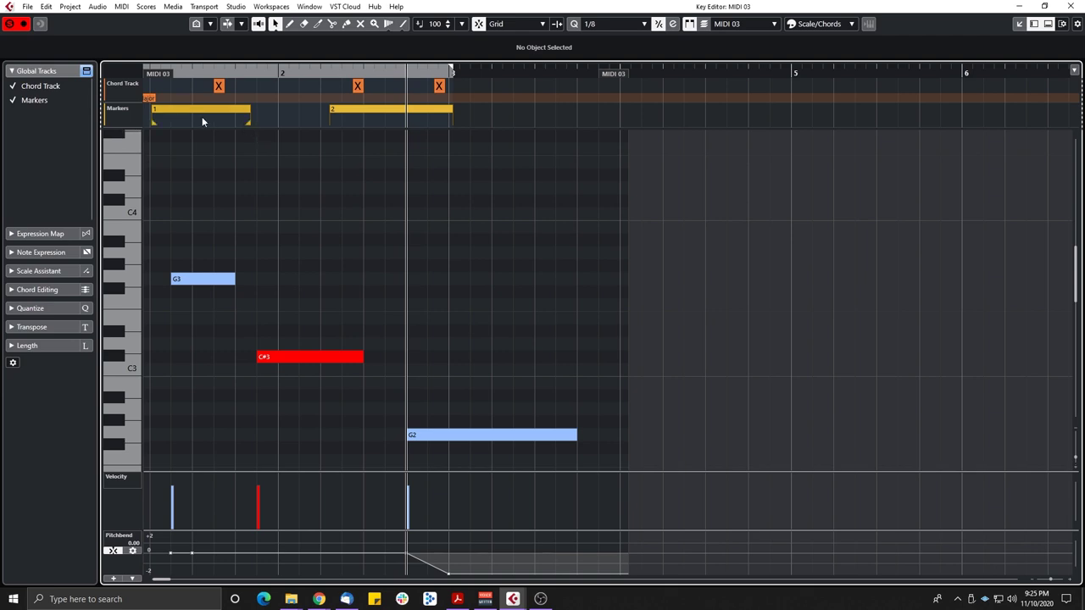
Hide and show again the Markers and the Chord Track among the Key Editor's global tracks
click(13, 100)
click(13, 100)
click(14, 87)
click(13, 87)
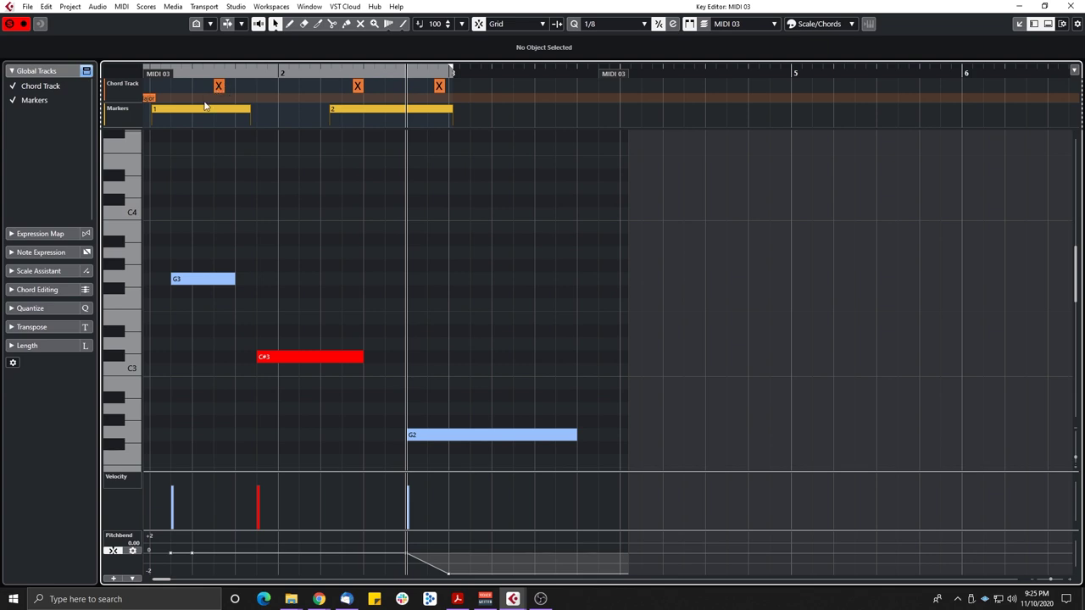
Try the Events snap type by moving the G3 note to start at 1.3.2.102, and return the snap type to Grid
drag(239, 89, 218, 91)
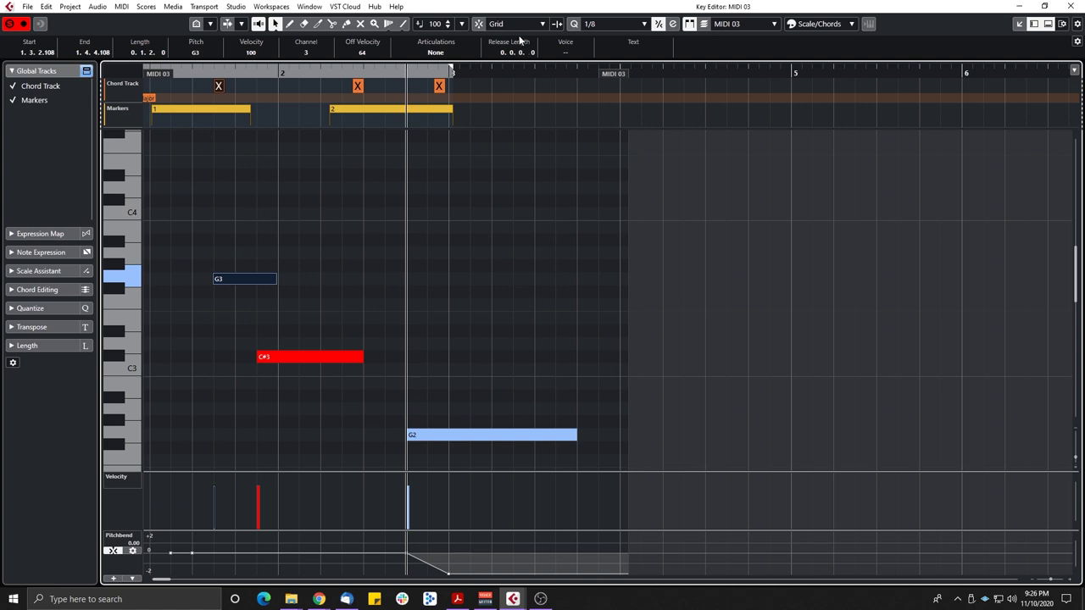
click(480, 23)
click(516, 23)
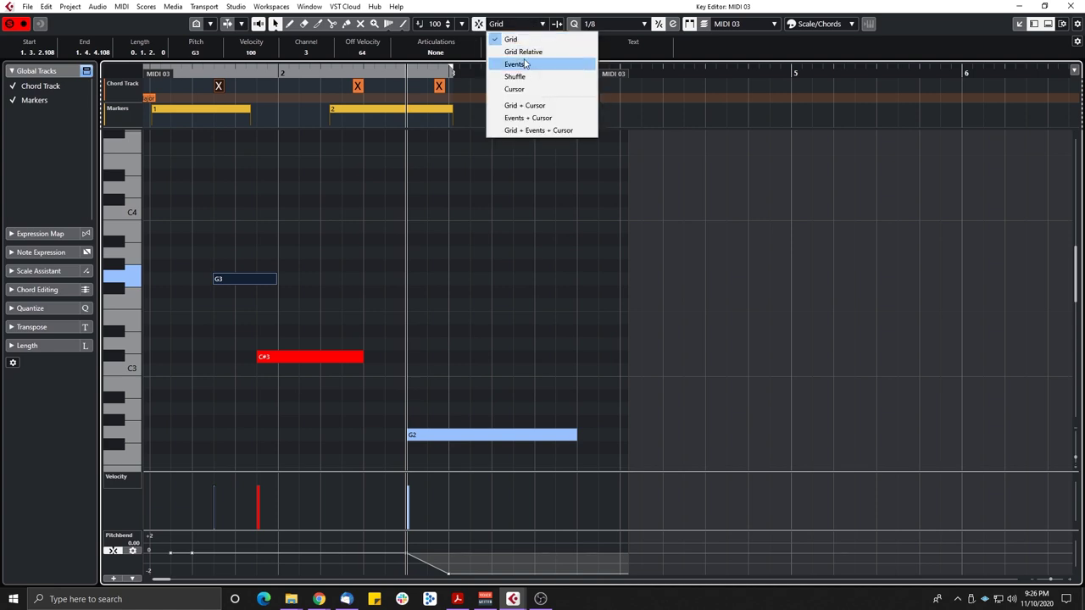
click(515, 64)
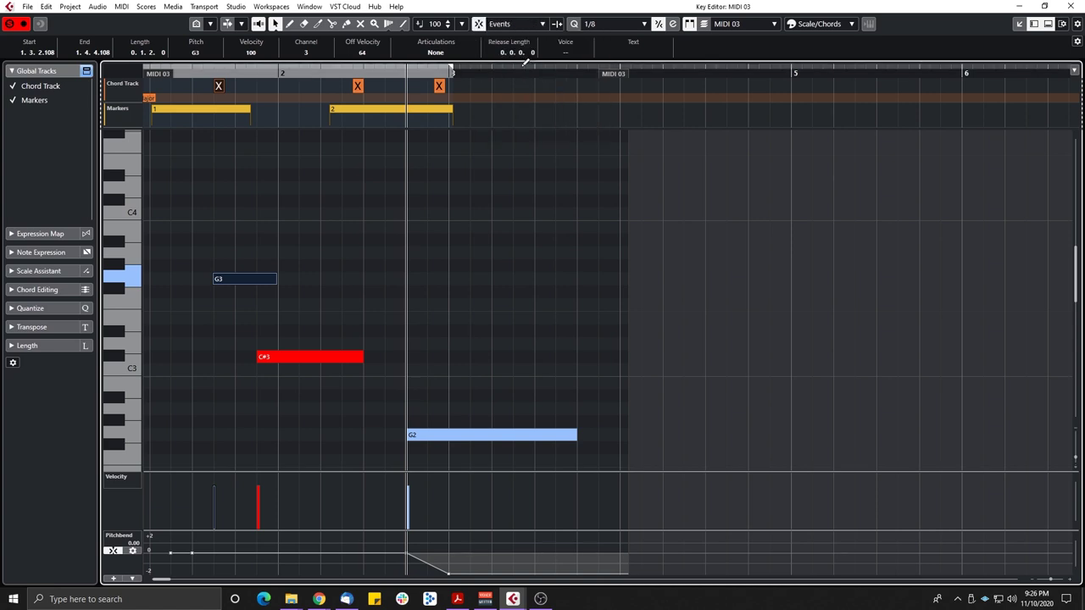
click(506, 25)
click(238, 278)
mouse_move(237, 278)
mouse_down()
mouse_move(452, 283)
mouse_move(245, 286)
mouse_up()
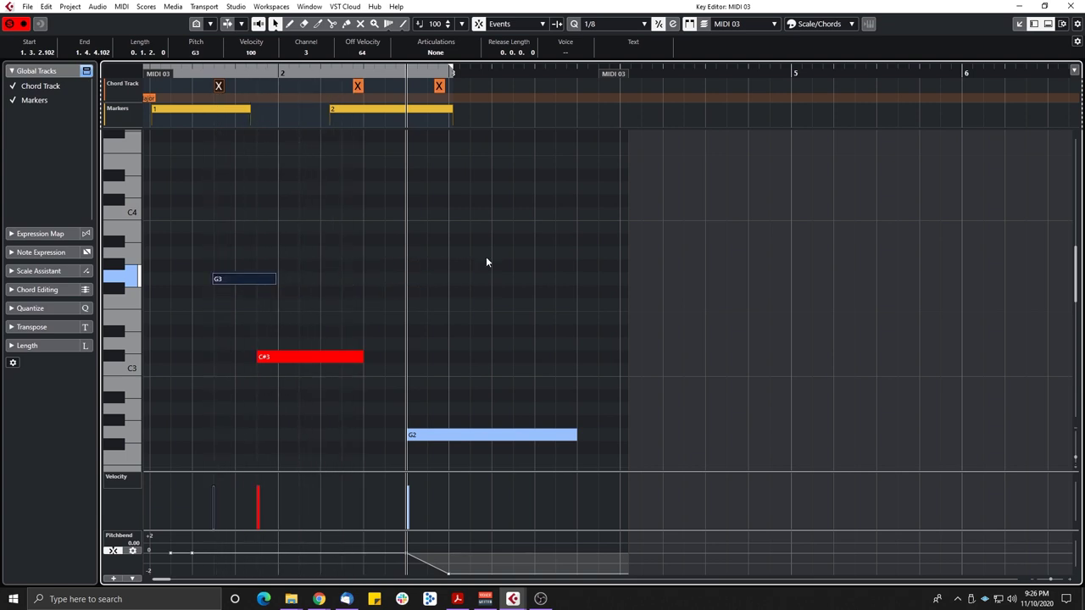
click(530, 25)
click(518, 38)
Replace the open Global Tracks section with the Scale Assistant, and stack and select A#3, F#3 and E3 notes at 1.2.3.0
click(50, 75)
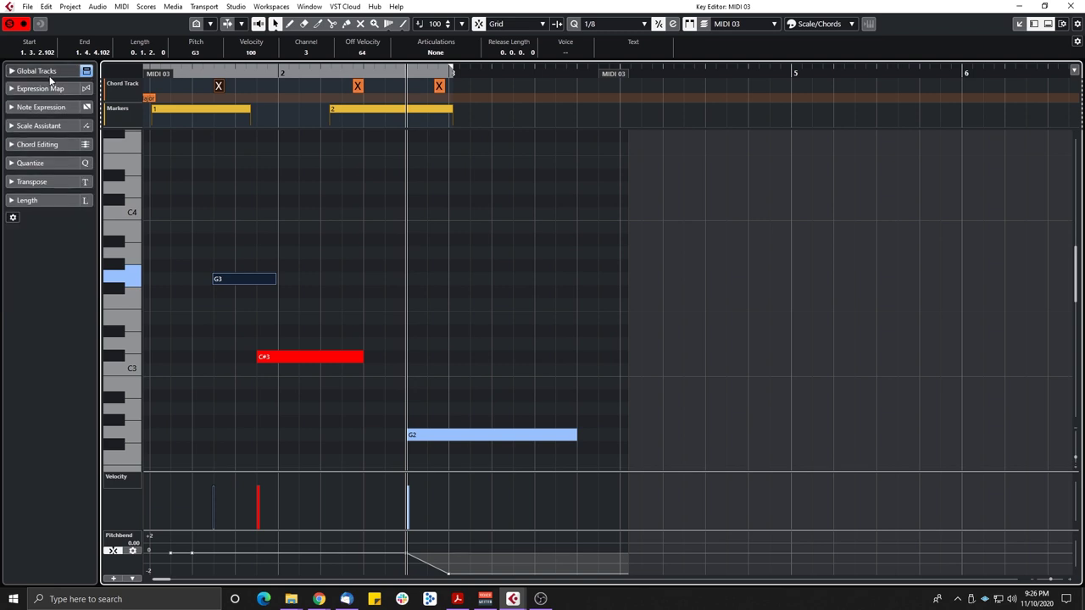
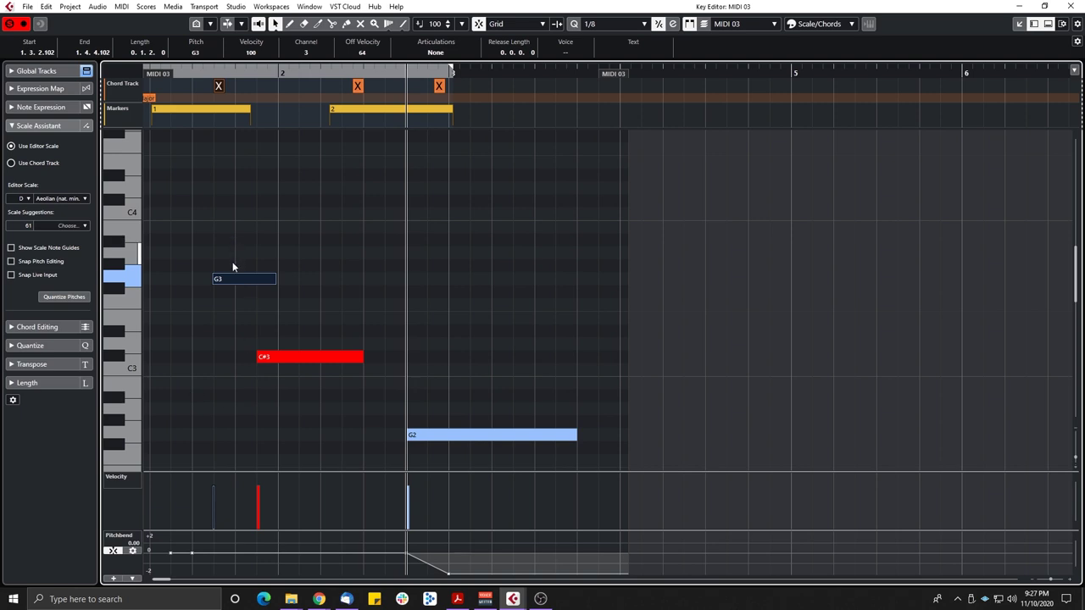
drag(239, 279, 197, 240)
drag(197, 288, 235, 291)
drag(185, 320, 238, 322)
drag(189, 190, 234, 368)
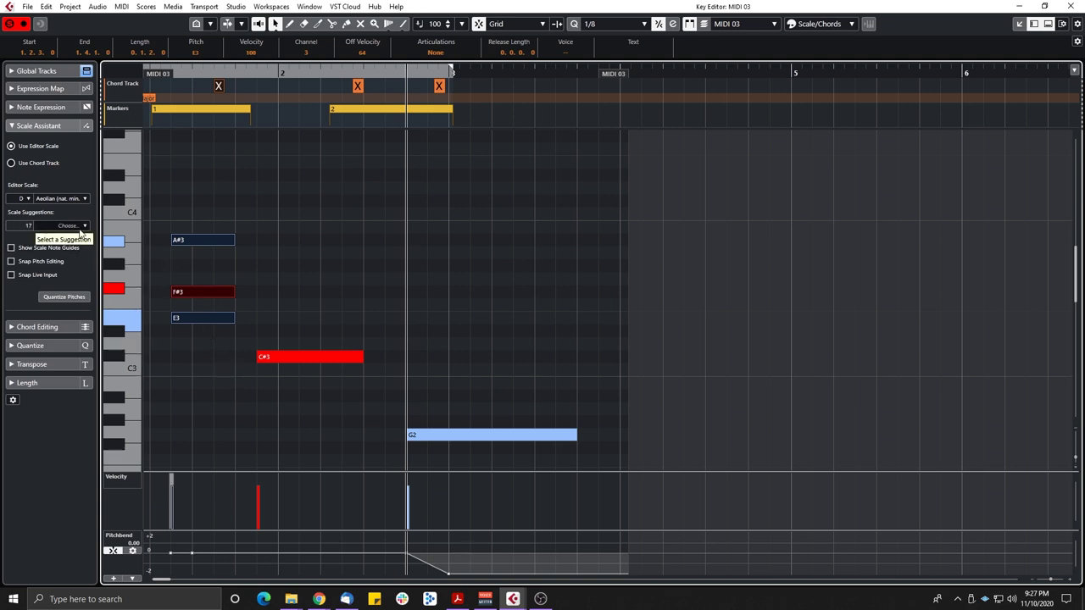
List the scale suggestions for the selected notes, and extend the stack with C4, D4 and E4, selecting all six notes
click(83, 227)
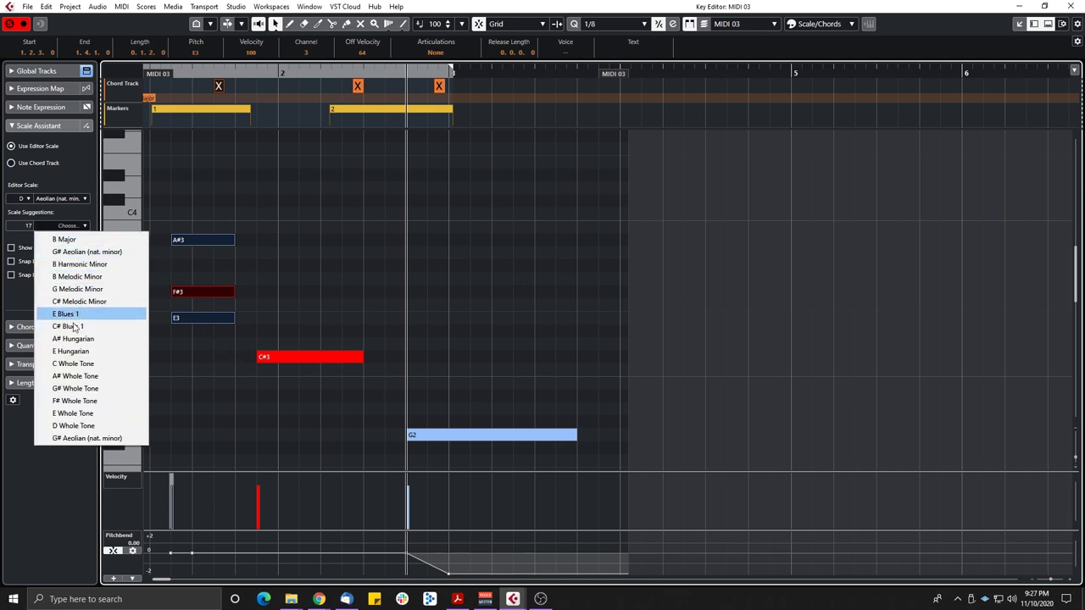
click(176, 216)
click(177, 214)
click(201, 187)
mouse_move(174, 162)
mouse_down()
mouse_move(259, 162)
mouse_move(177, 367)
mouse_move(175, 327)
mouse_up()
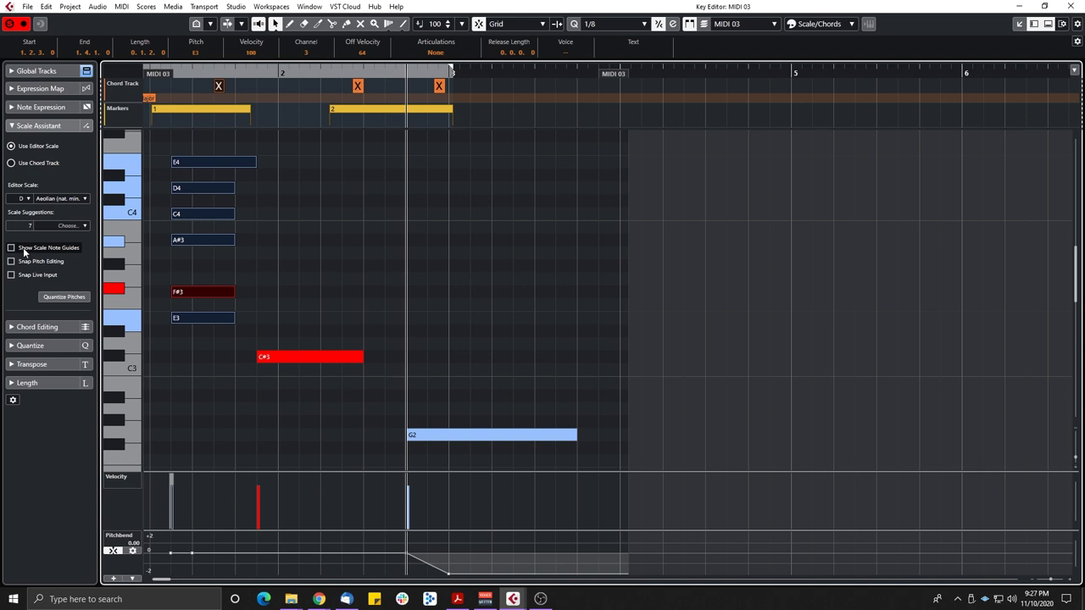
Apply the suggested G Melodic Minor as the editor scale and deselect the notes
click(72, 226)
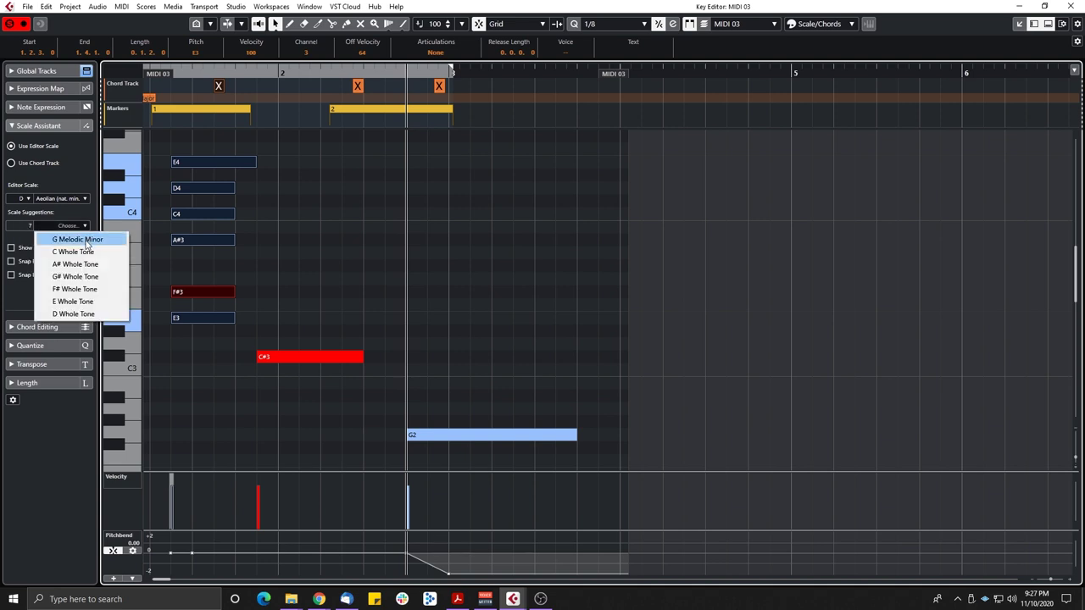
click(77, 242)
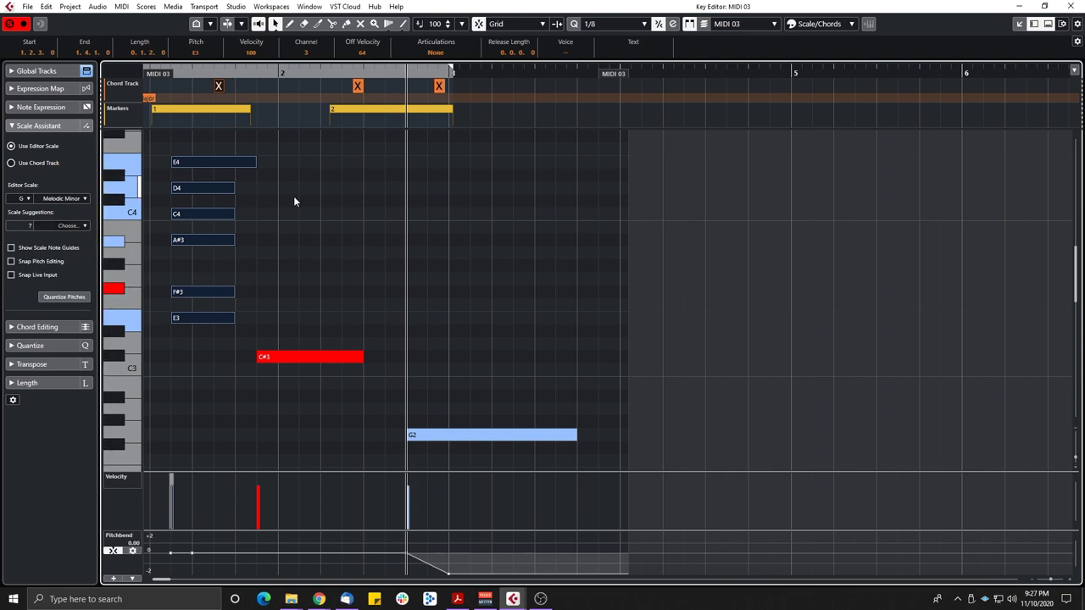
click(369, 440)
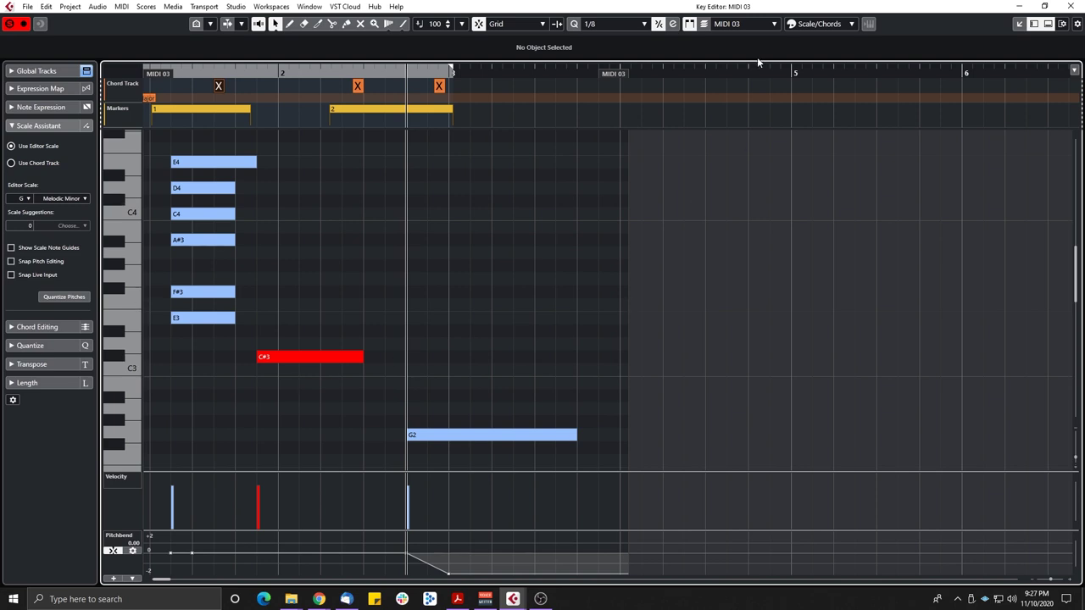
Colour the notes by Velocity, slightly lower the stacked notes' velocity, and switch the colouring back to Scale/Chords
click(838, 26)
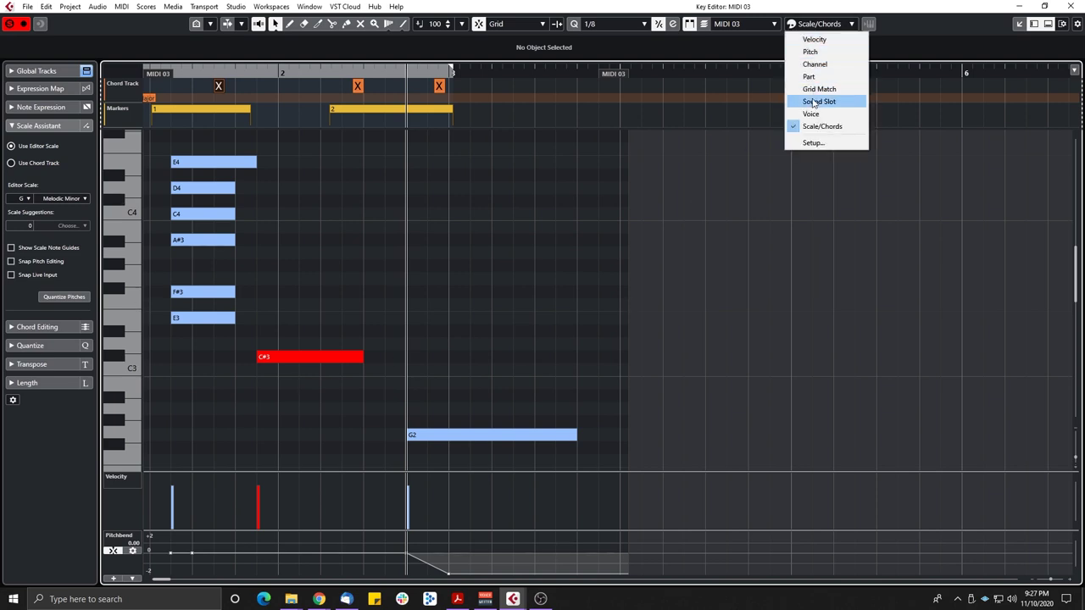
click(812, 39)
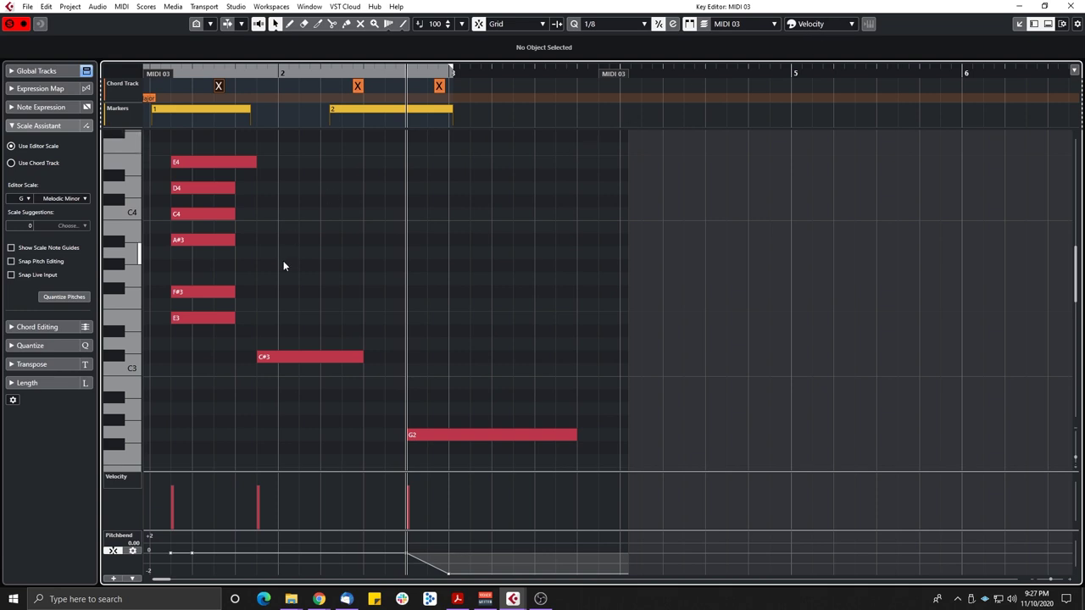
mouse_move(182, 496)
mouse_down()
mouse_move(186, 460)
mouse_move(190, 489)
mouse_up()
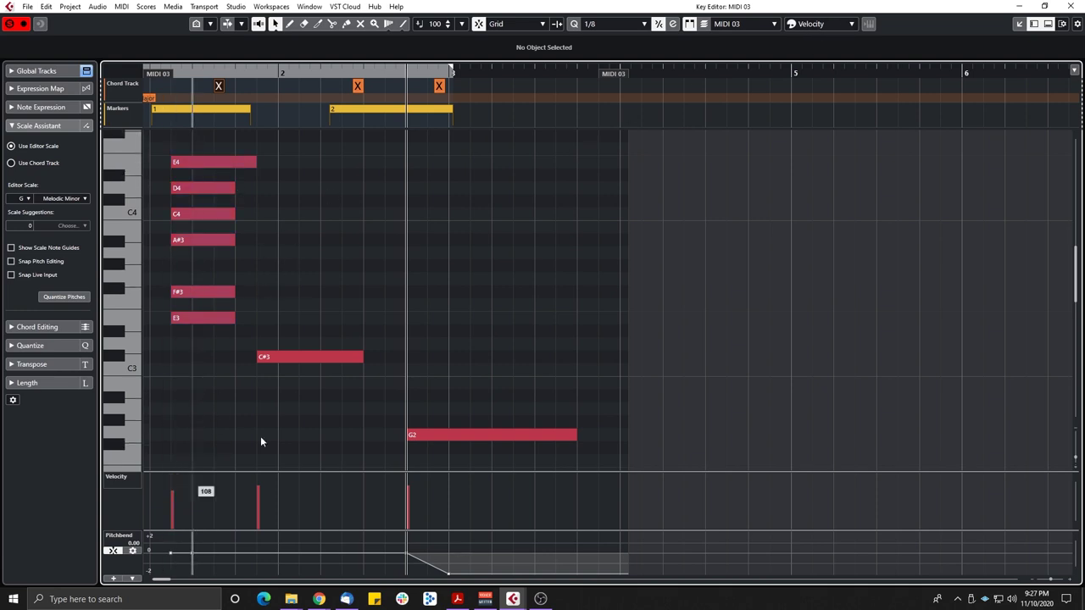
click(842, 25)
click(814, 129)
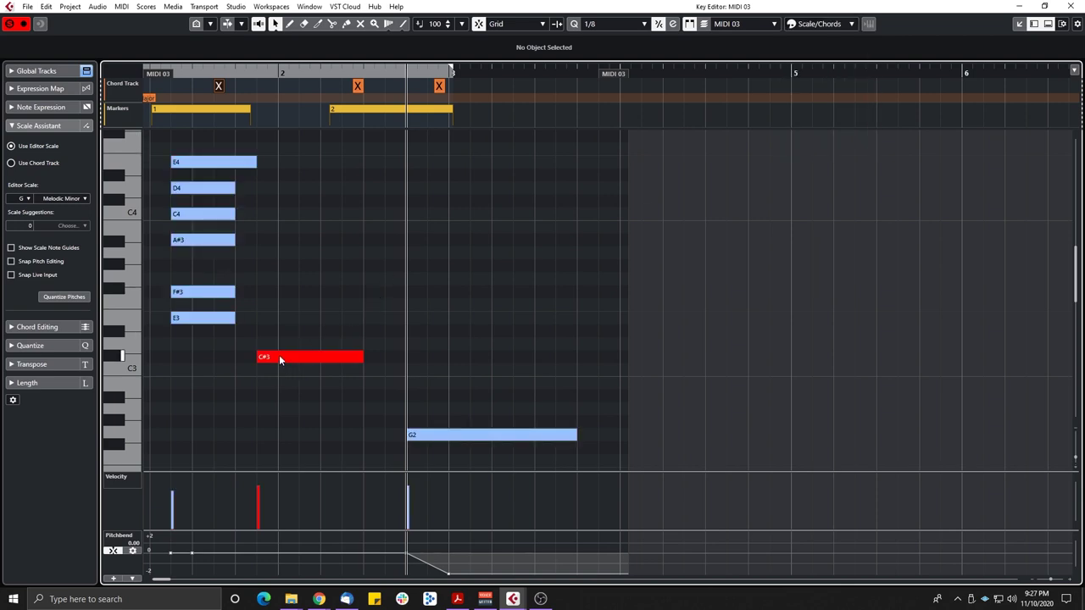
Move the C#3 note up to D3 and turn on the scale note guides
drag(289, 361, 282, 342)
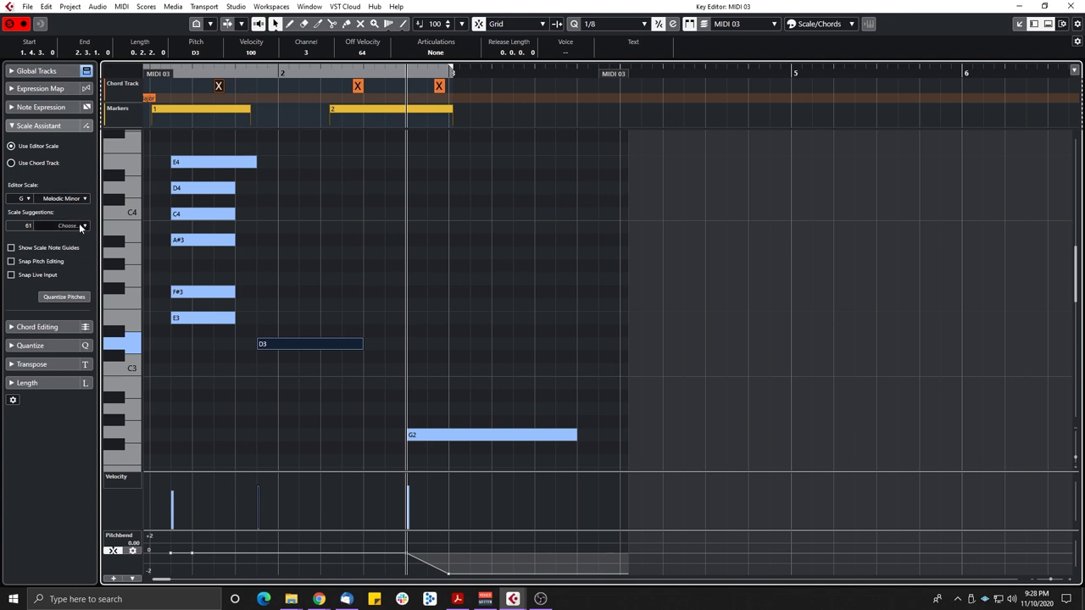
click(11, 248)
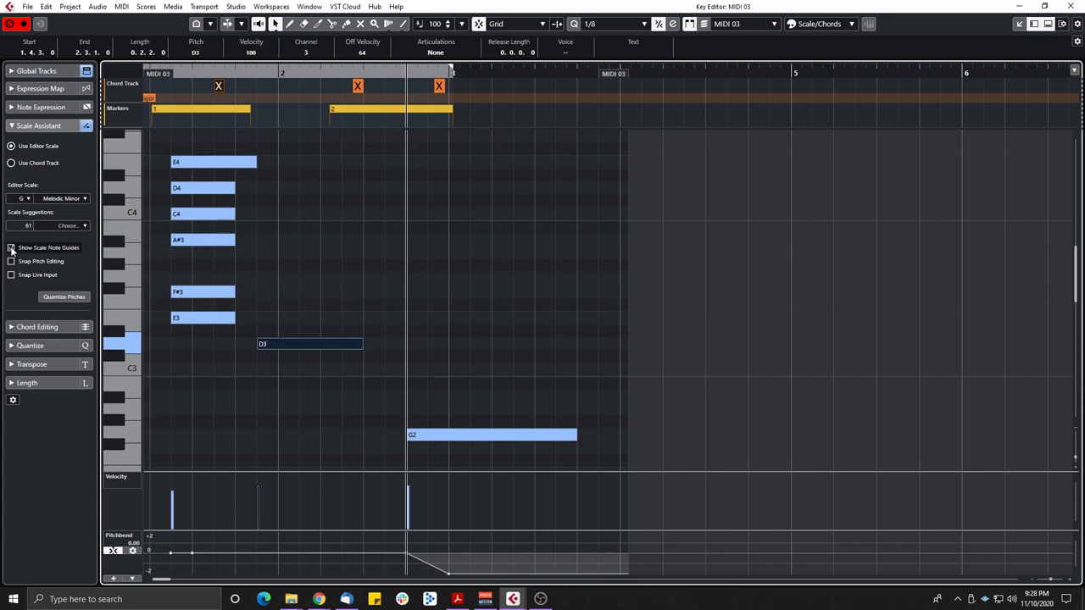
Toggle the scale note guides and leave them turned off
click(12, 249)
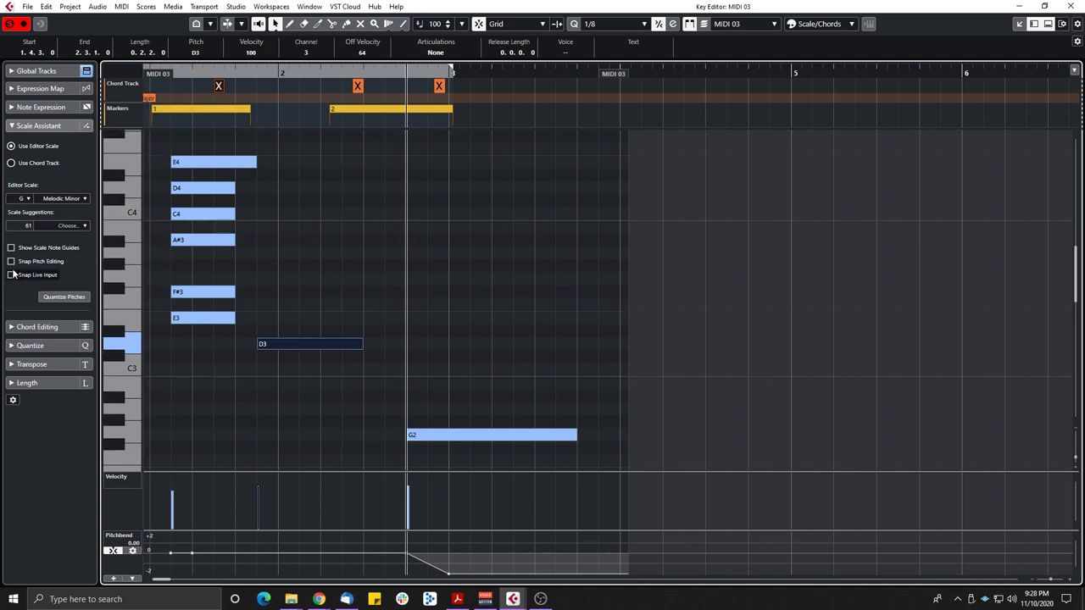
click(12, 250)
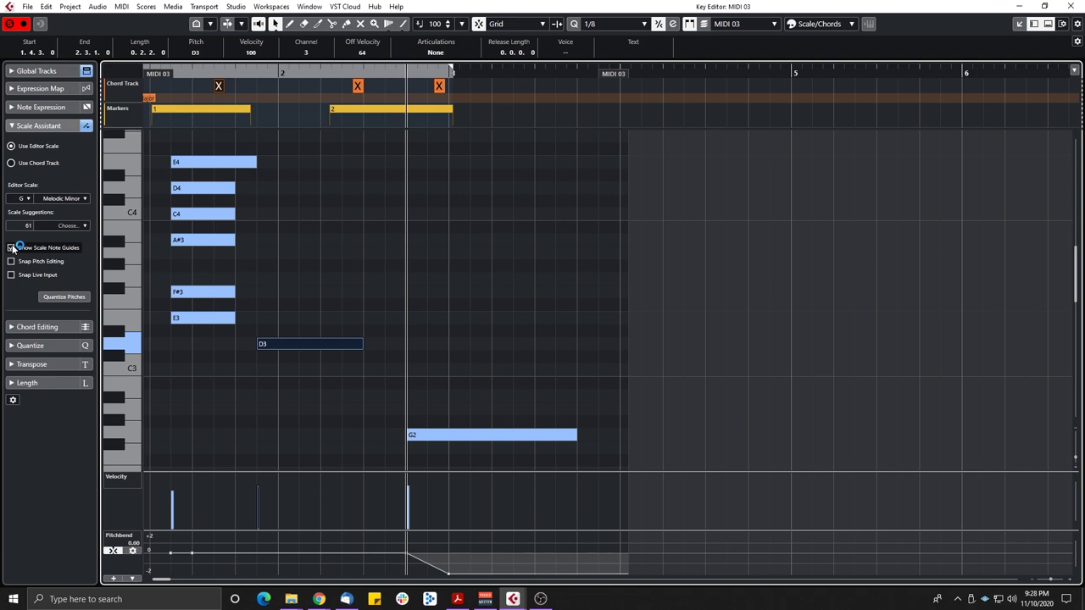
click(12, 248)
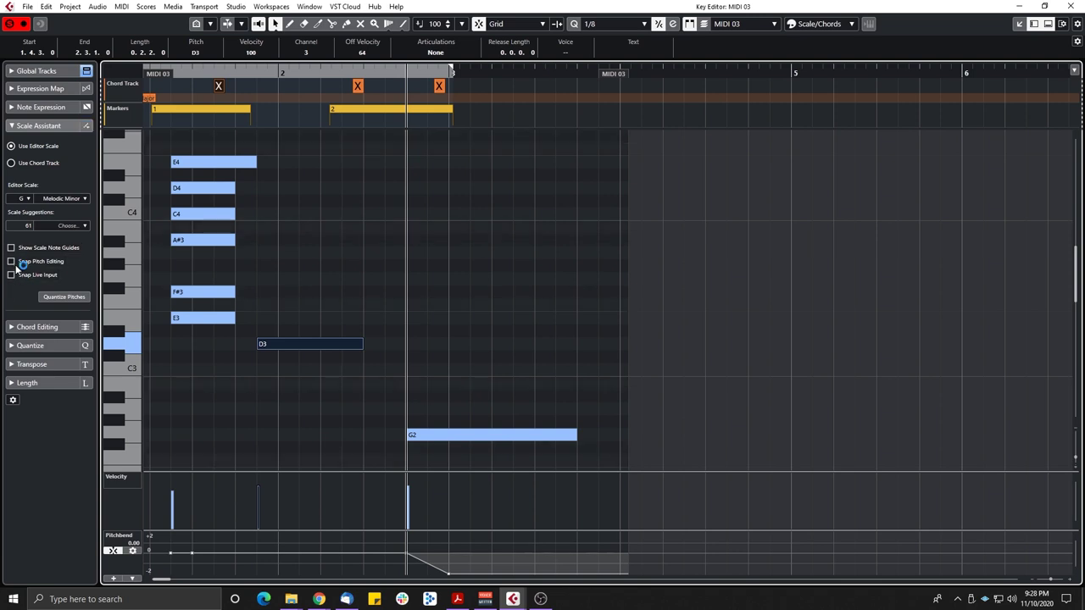
Turn on Snap Pitch Editing, try moving the D3 note, and turn the option off again
click(12, 261)
drag(296, 347, 139, 262)
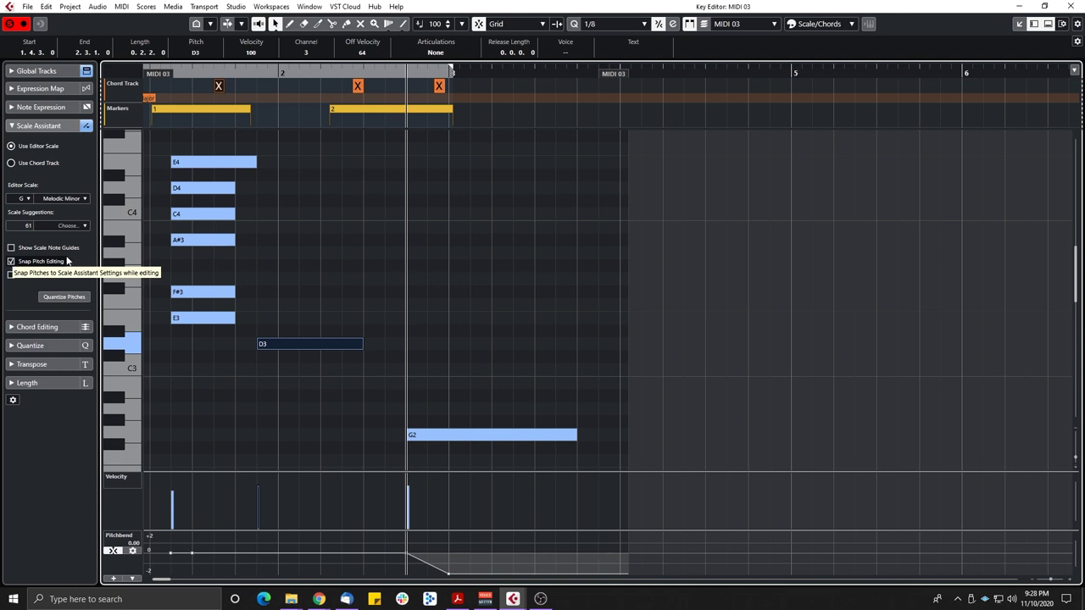
click(10, 261)
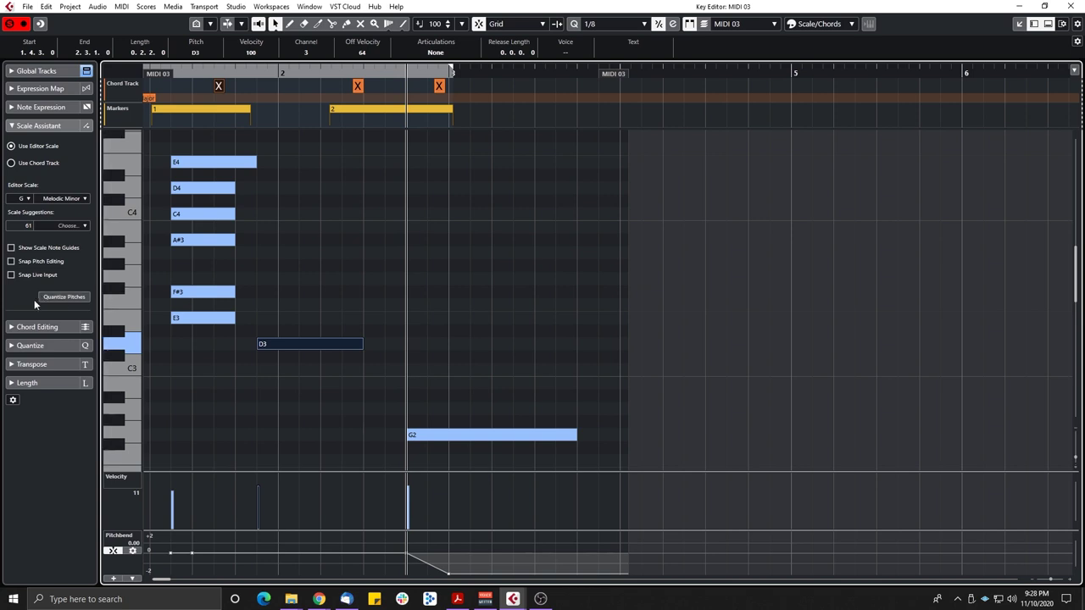
Toggle Snap Live Input on and off twice to try live notes with and without it, leaving it off
click(11, 274)
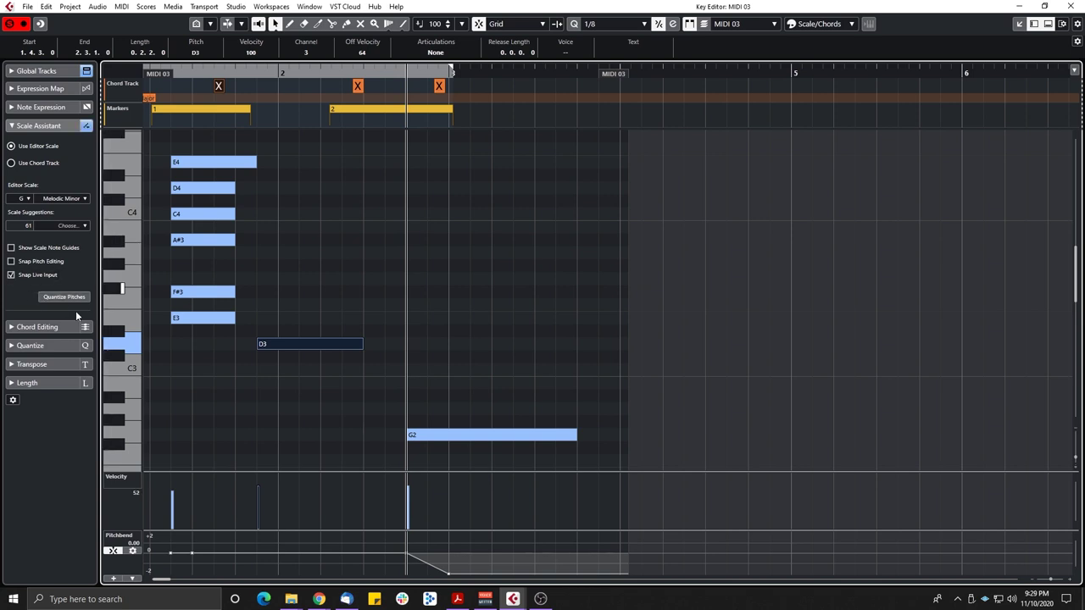
click(25, 276)
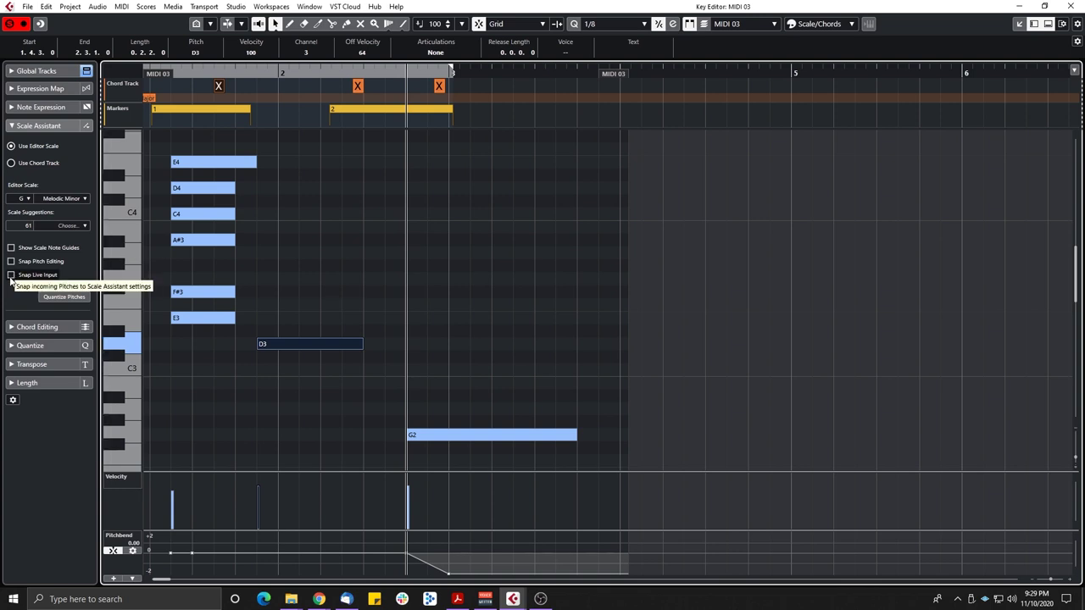
click(11, 277)
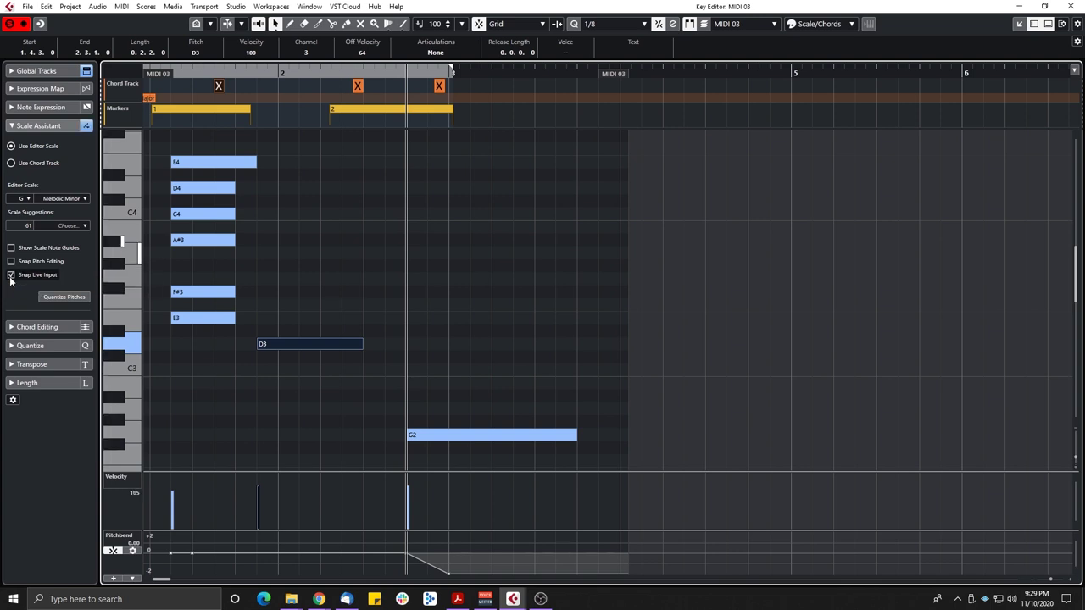
click(11, 277)
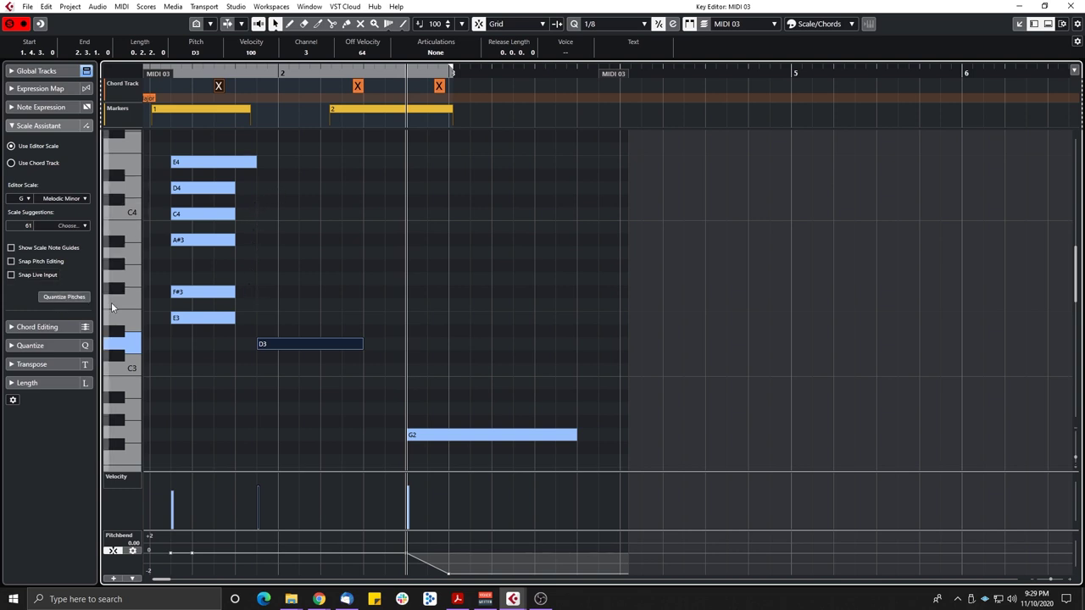
Move the F#3 note to G3 at 1.3.3.0, lower the stacked E3 note to C#3, and add a B2 note at 2.2.1.0
drag(176, 293, 219, 280)
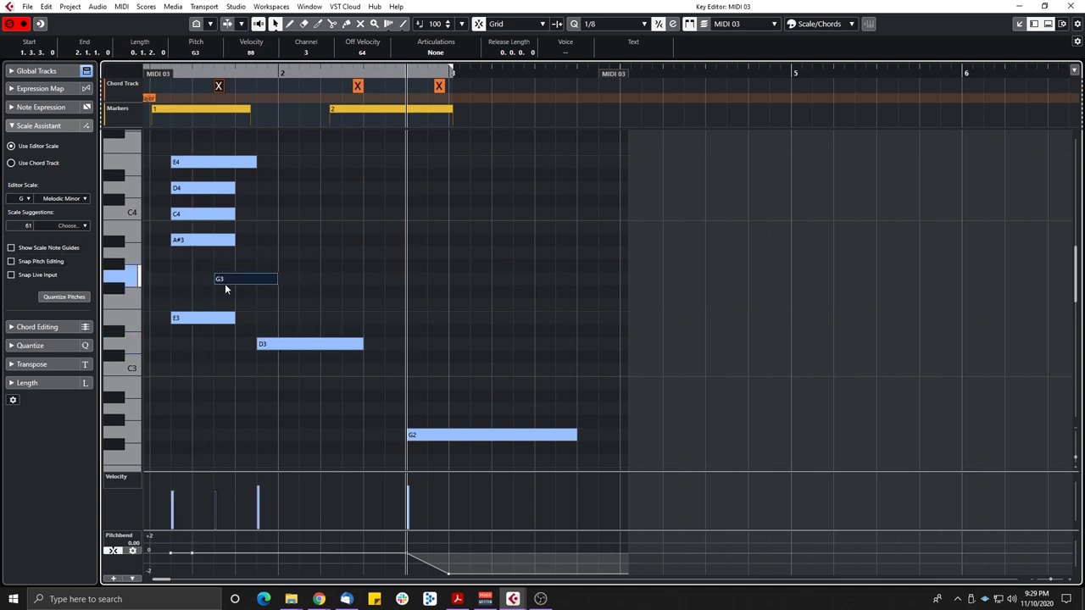
drag(220, 321, 220, 357)
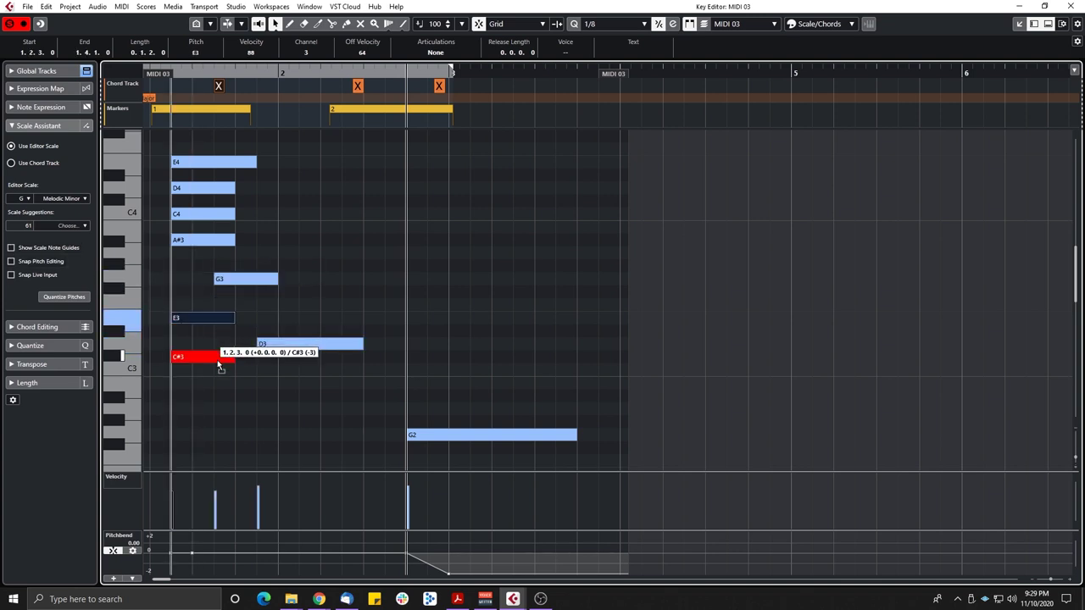
click(339, 384)
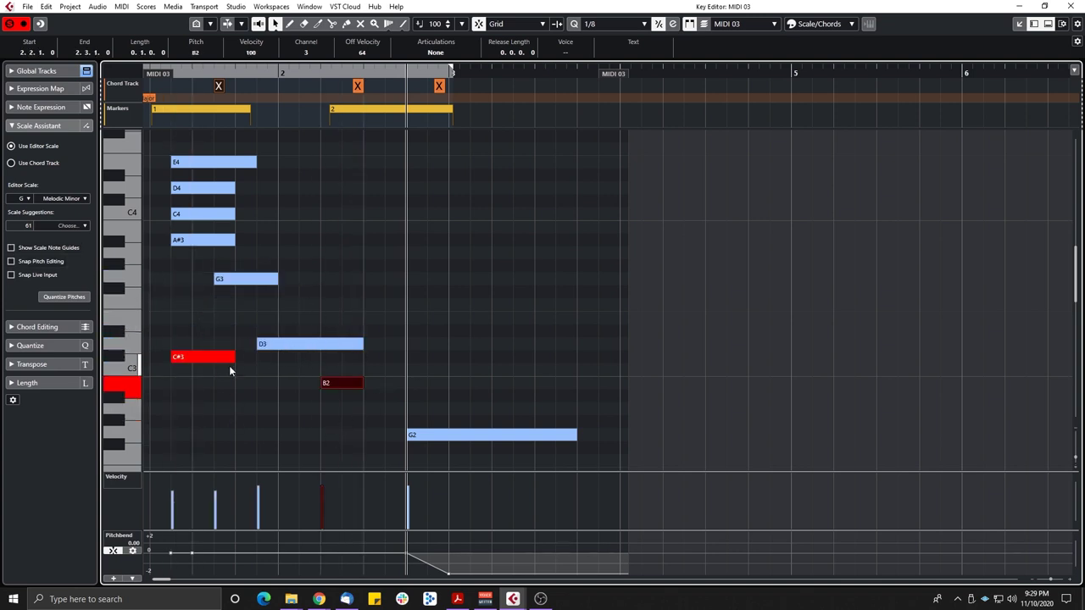
Select all notes except the long G2, quantize their pitches to the editor scale, and deselect them
drag(168, 142, 374, 428)
click(51, 297)
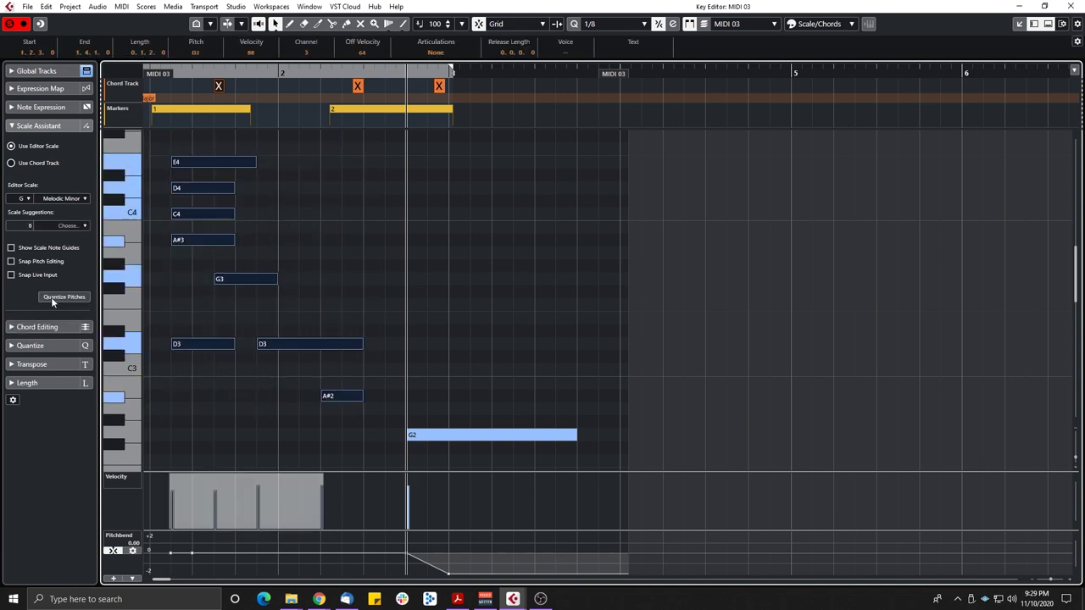
click(209, 353)
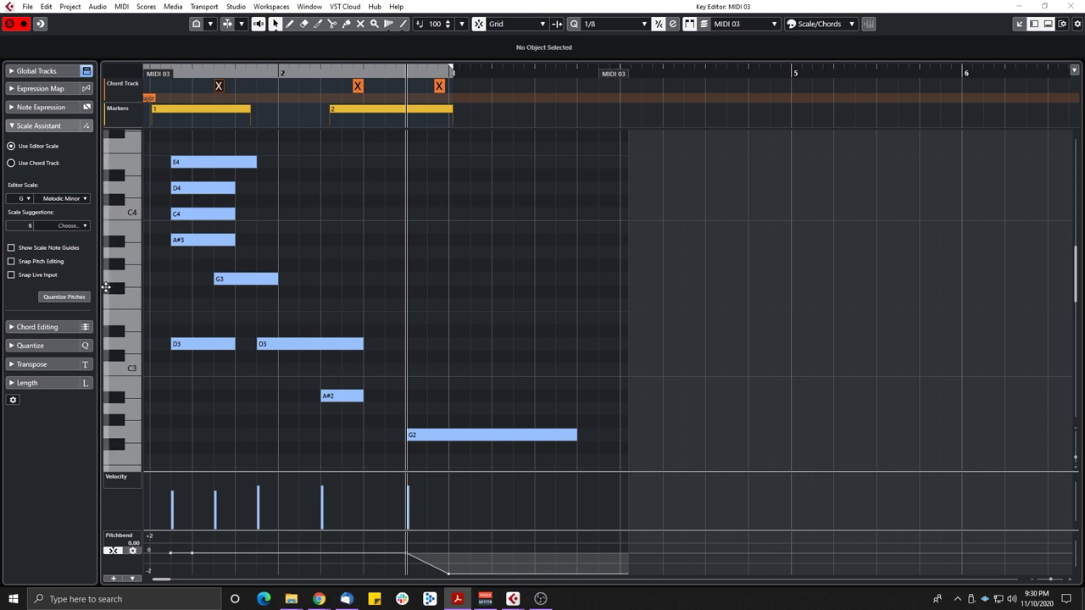
click(337, 75)
drag(337, 76, 336, 75)
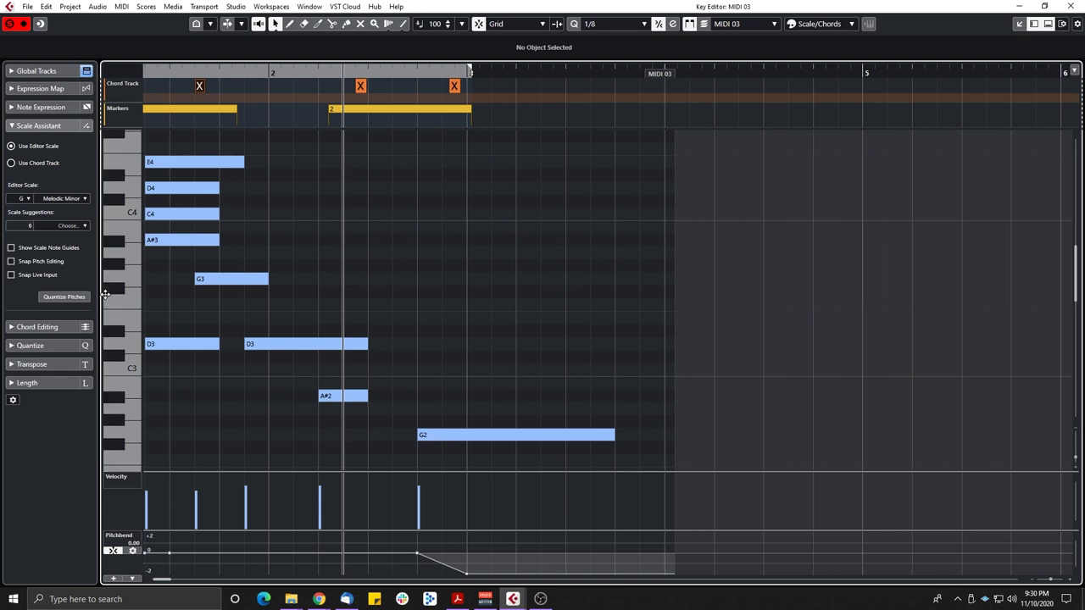
scroll(169, 290, up, 2)
scroll(192, 294, down, 3)
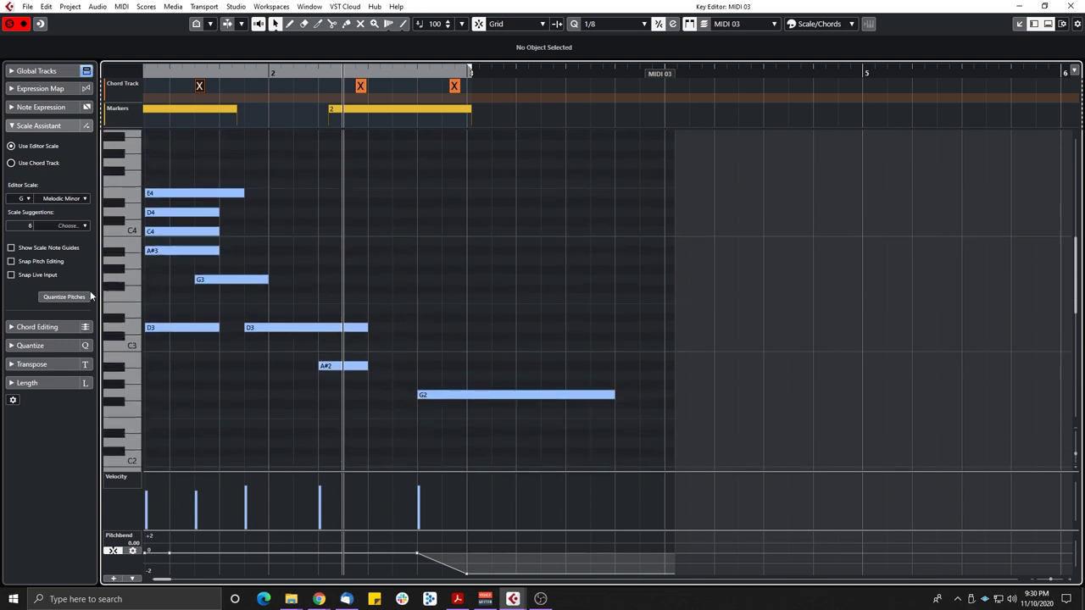
key(shift+g)
key(shift+g)
key(shift+g)
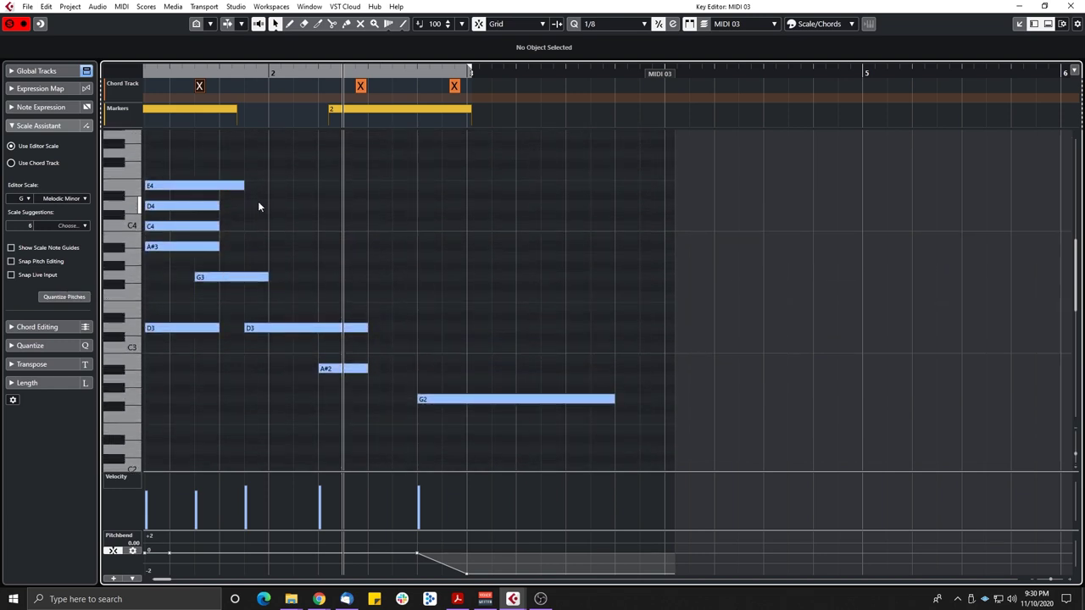
Turn on pitch visibility and limit the displayed rows to pitches with events
click(196, 26)
click(212, 24)
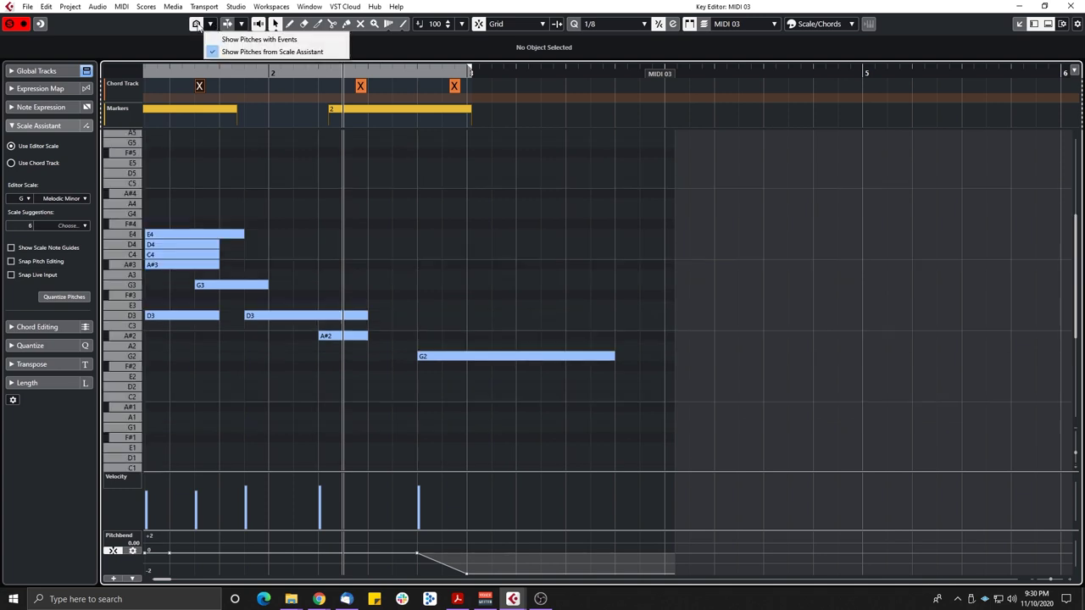
click(252, 43)
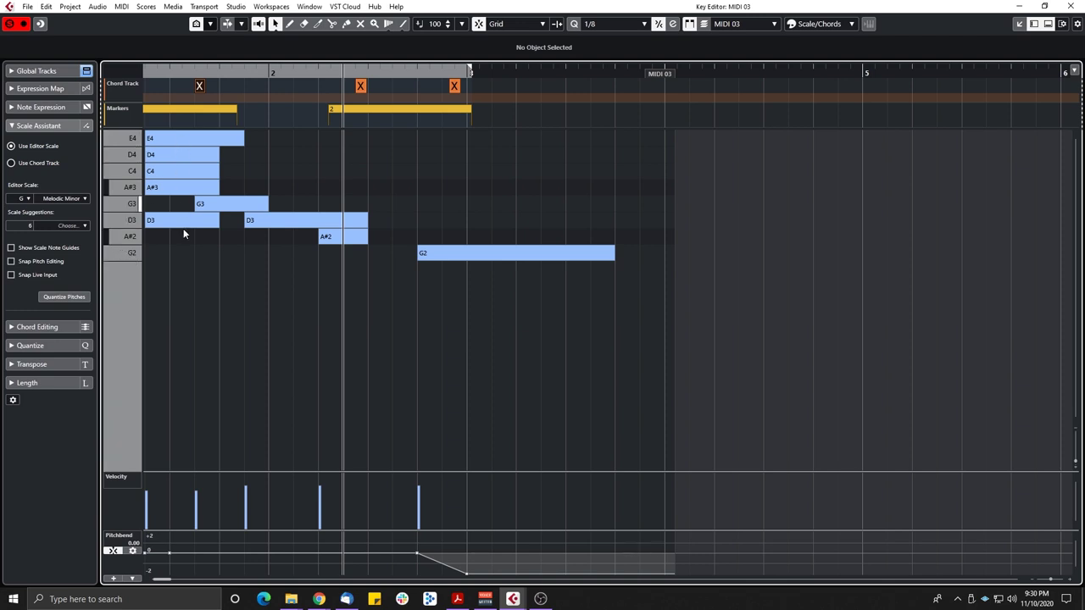
Switch pitch visibility to the pitches from the Scale Assistant, and turn pitch visibility off again
click(240, 24)
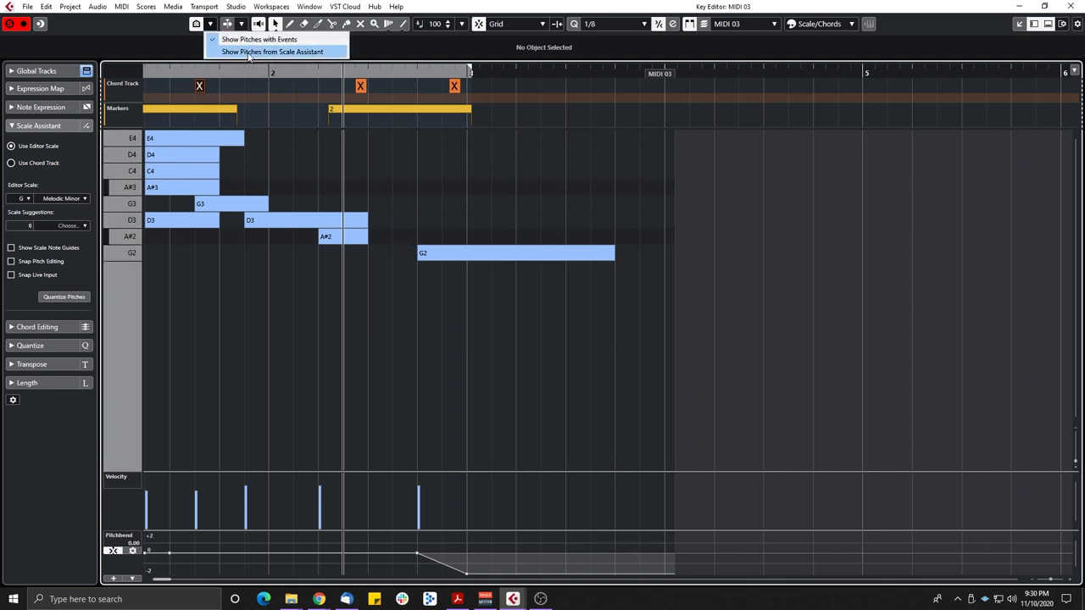
click(294, 52)
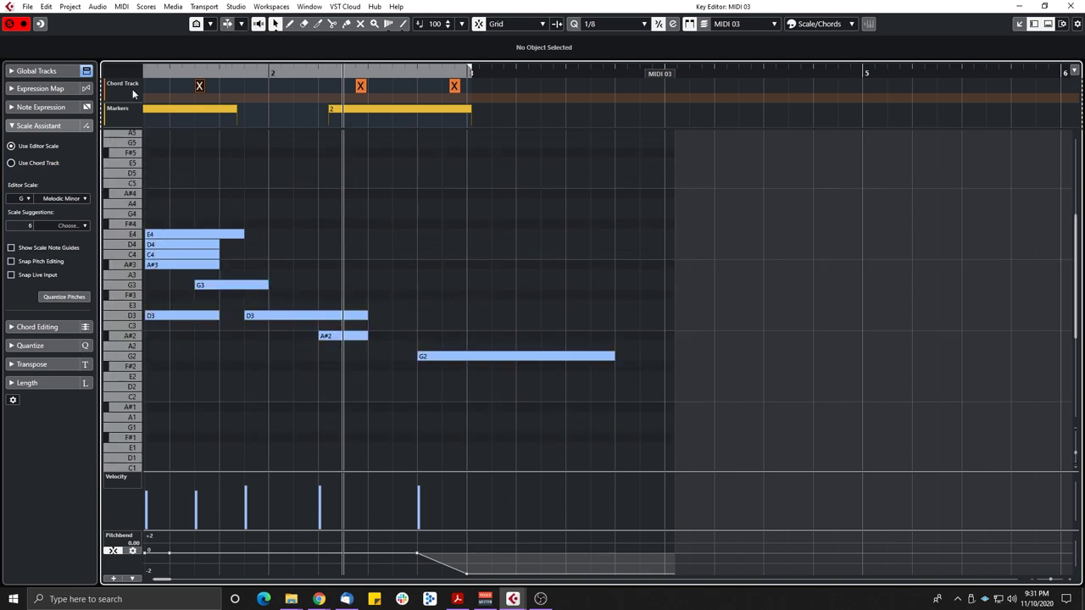
click(196, 24)
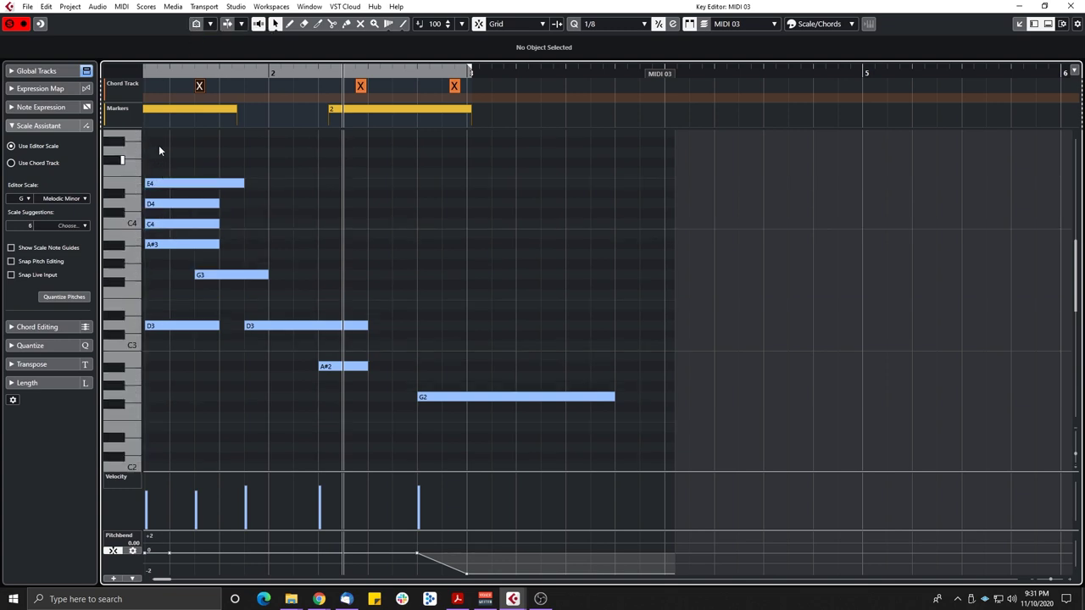
Close the Key Editor and open Sampler Track 01 in the lower zone's Sampler Control
key(ctrl+w)
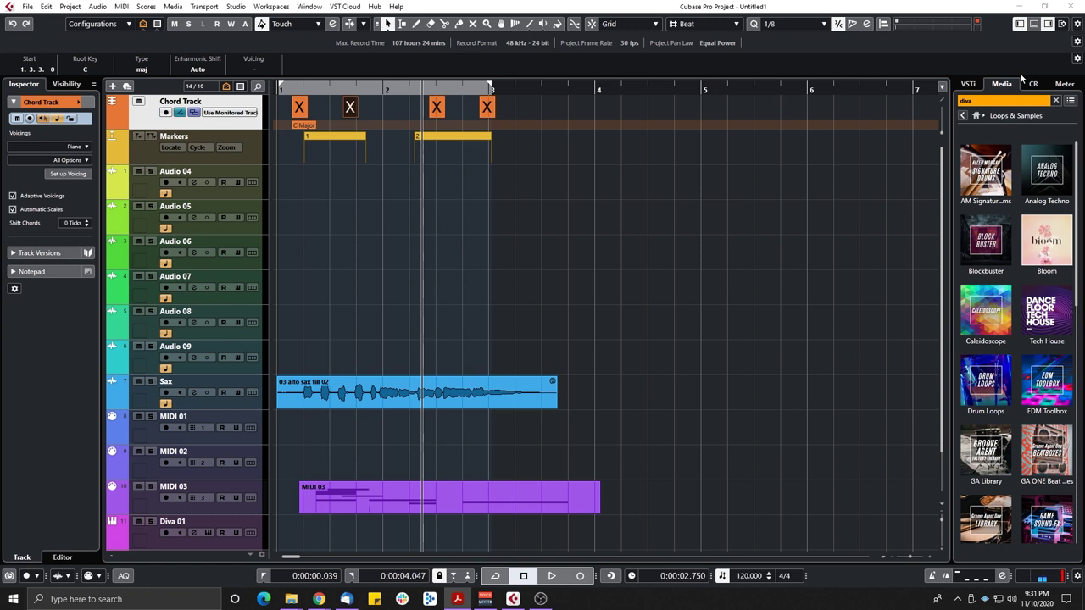
click(1037, 25)
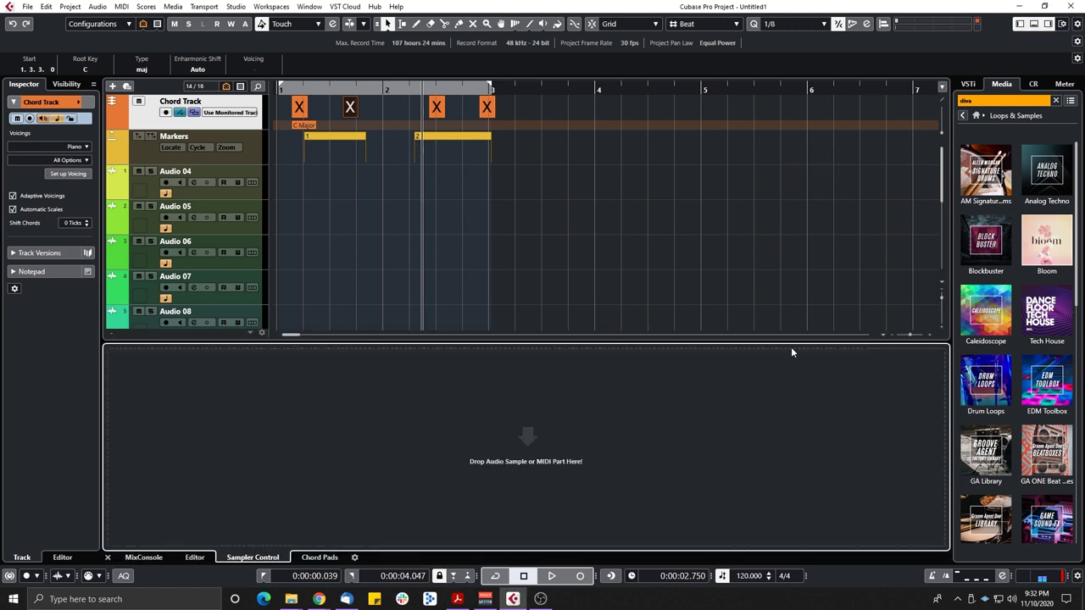
scroll(370, 252, down, 5)
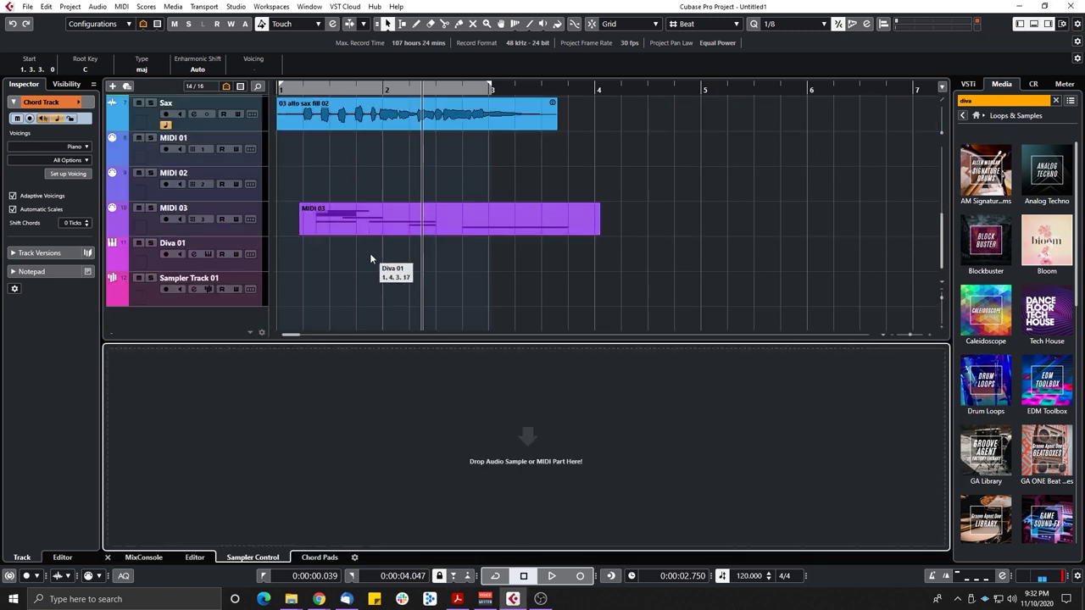
click(171, 298)
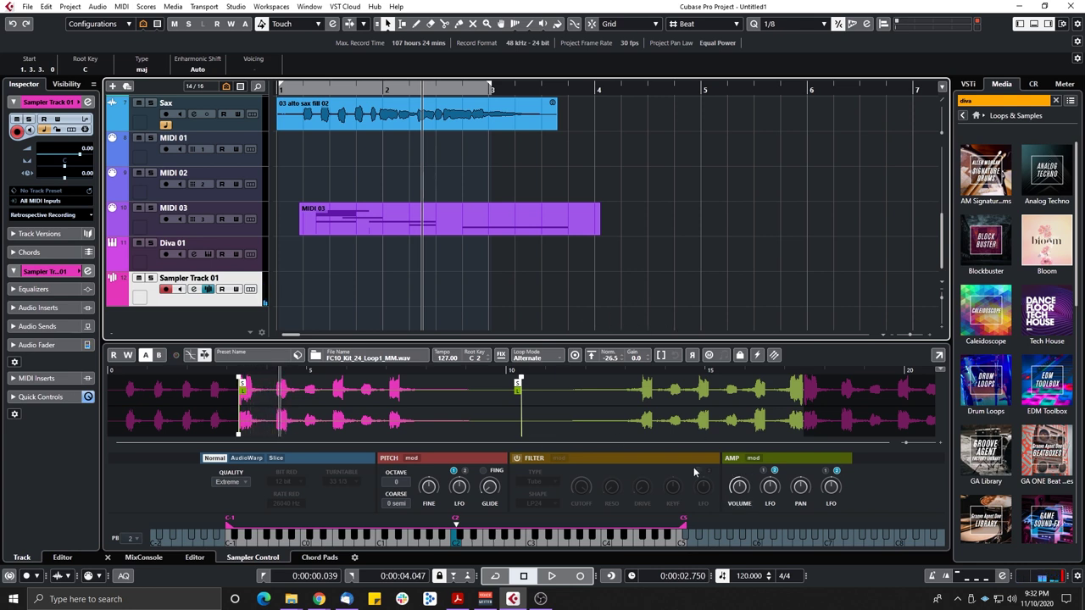
In the Amp section, assign LFO 2 to volume and LFO 1 to pan, and show the amp modulation settings
click(763, 471)
click(773, 472)
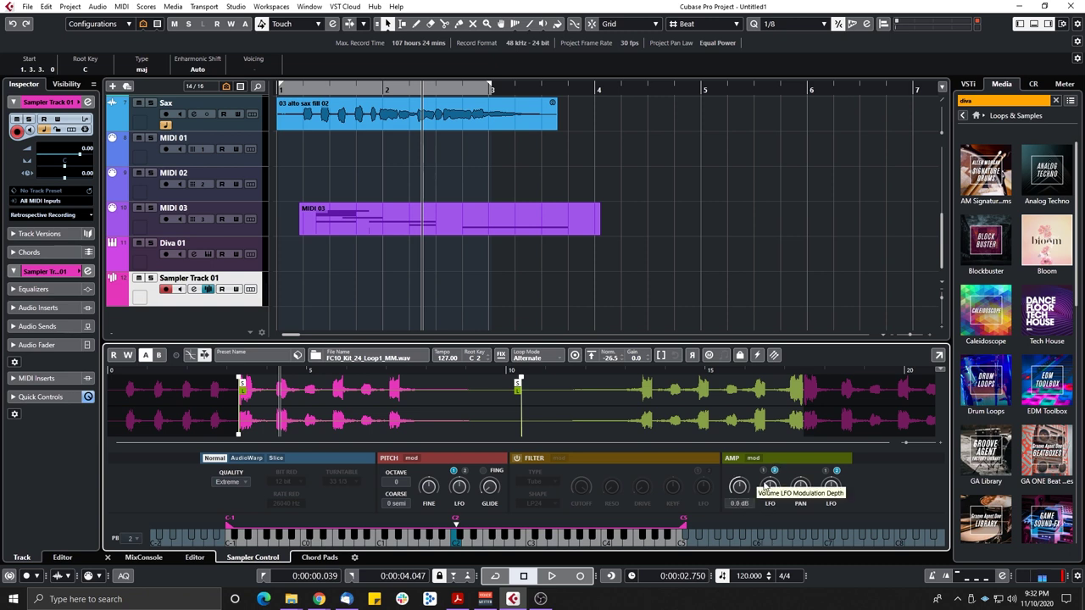
click(825, 471)
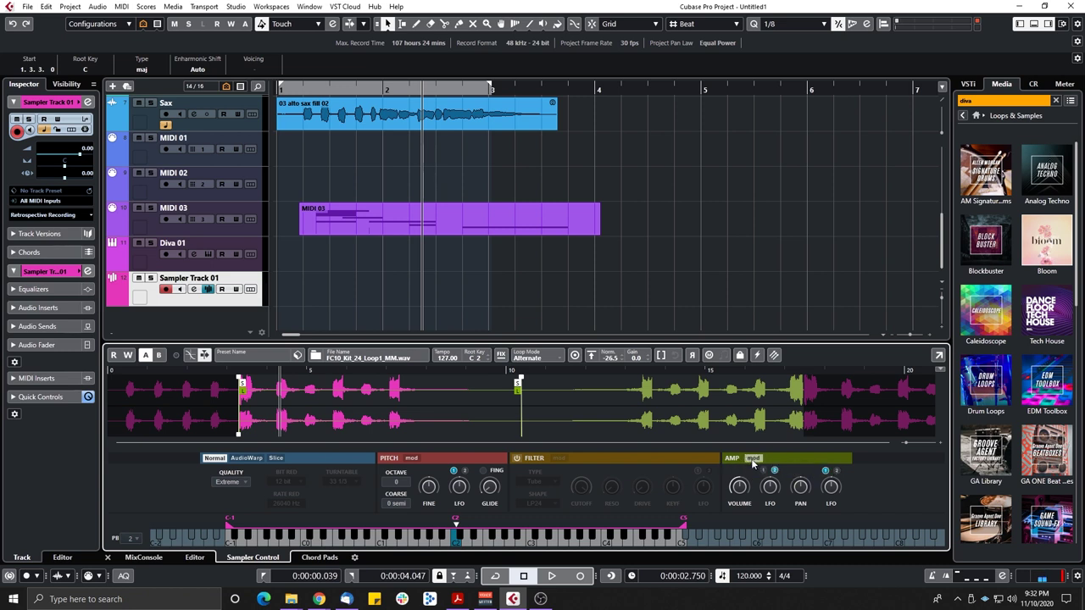
click(751, 458)
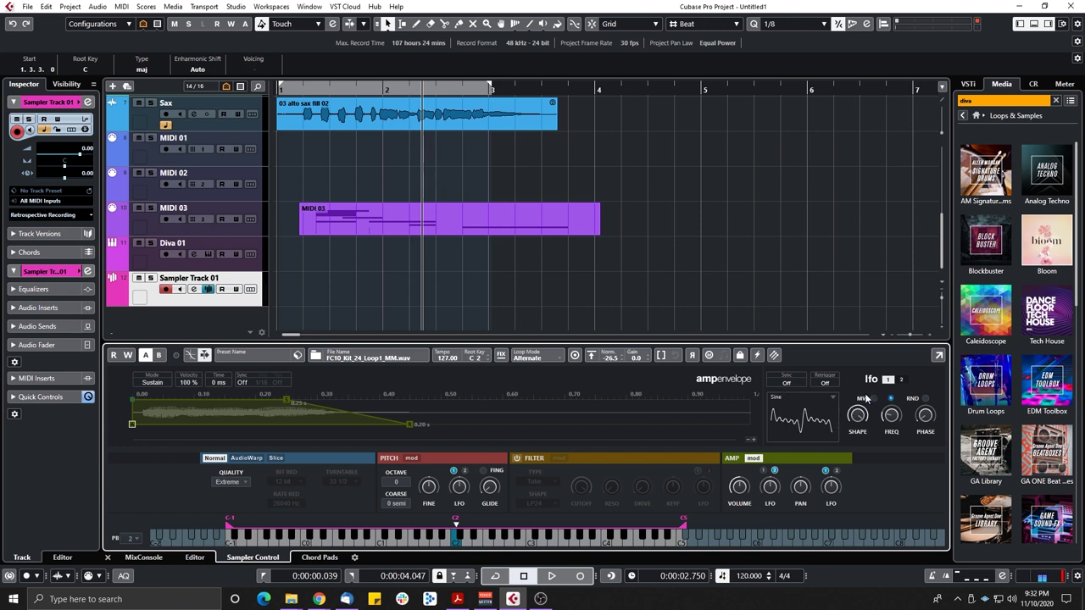
Review the Sync, Retrigger and waveform options of LFO 1, keeping Off, Off and Sine
click(788, 383)
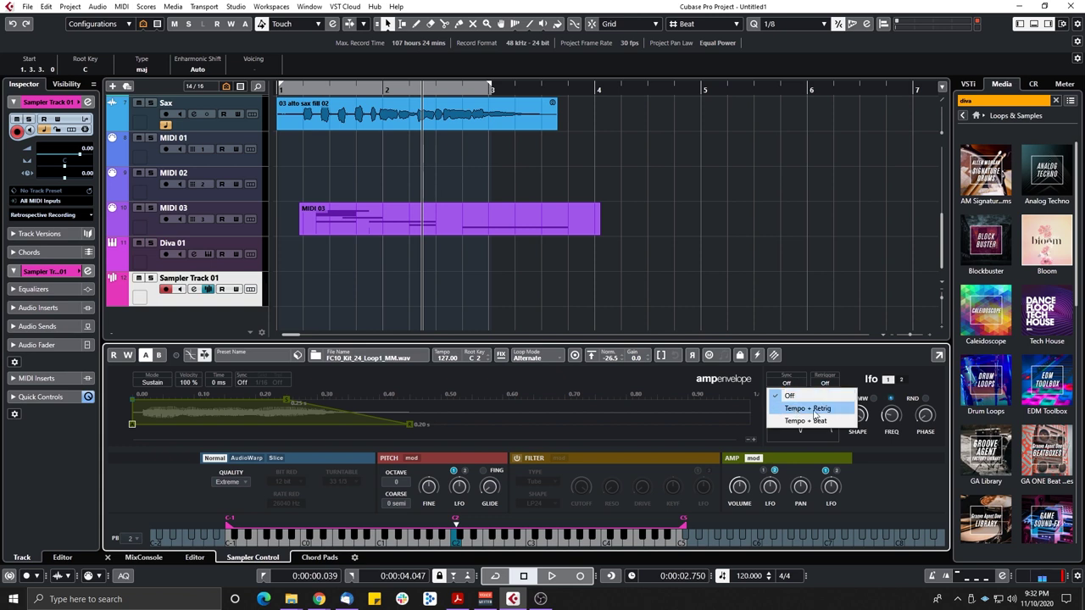
click(829, 394)
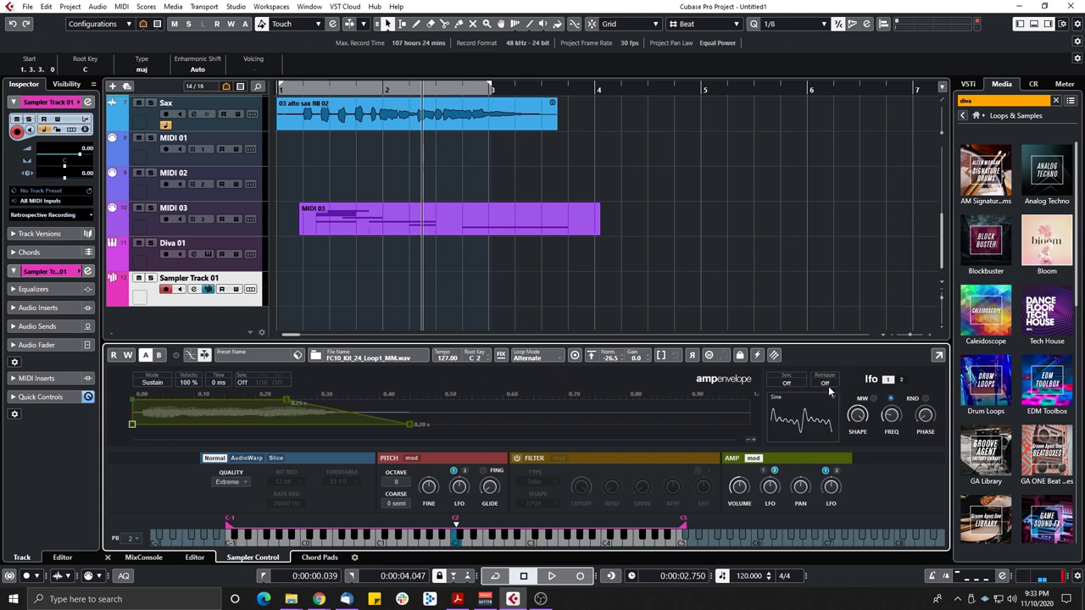
click(826, 383)
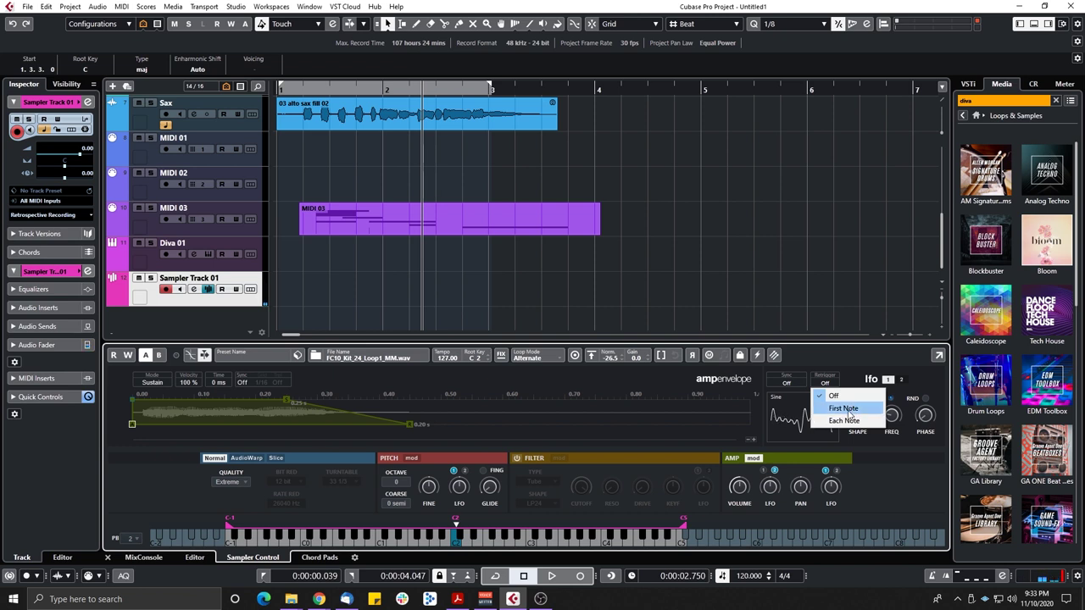
click(839, 421)
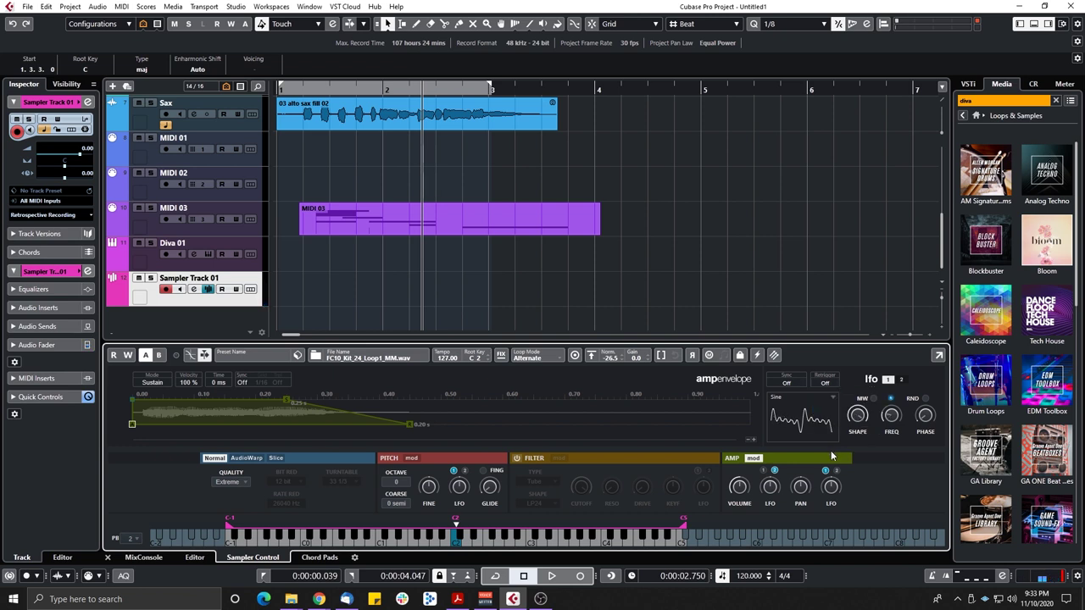
click(833, 396)
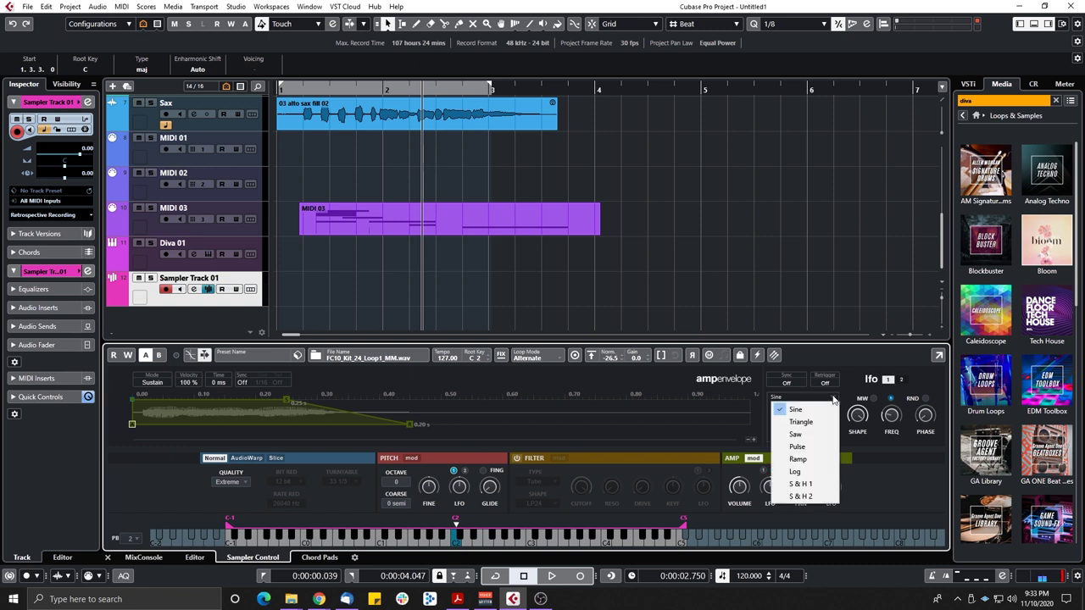
click(814, 413)
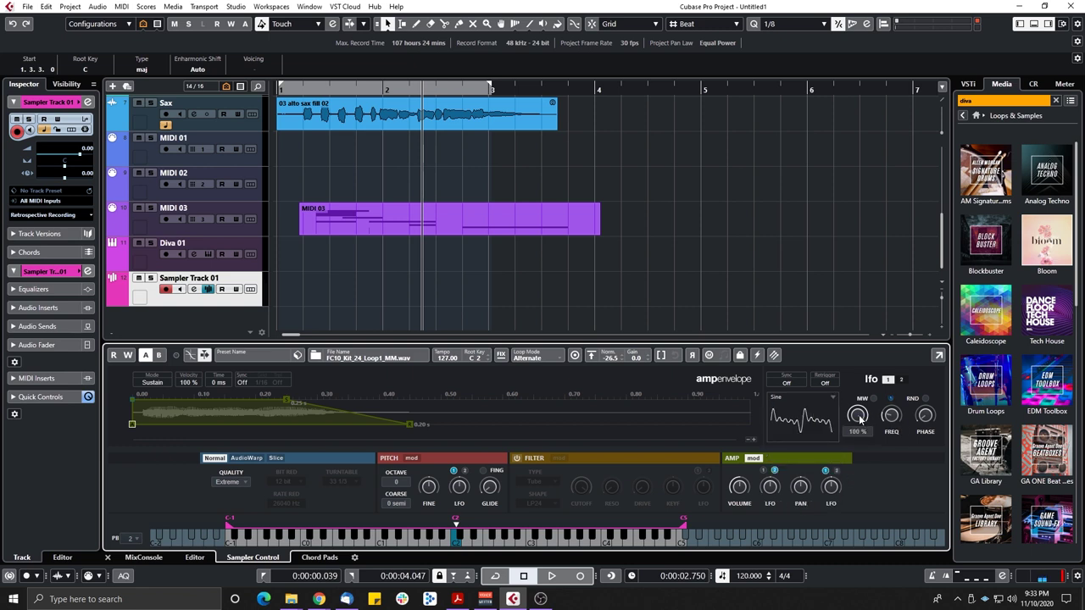
Adjust LFO 1's frequency and phase, and change its waveform to Triangle
drag(884, 421, 886, 434)
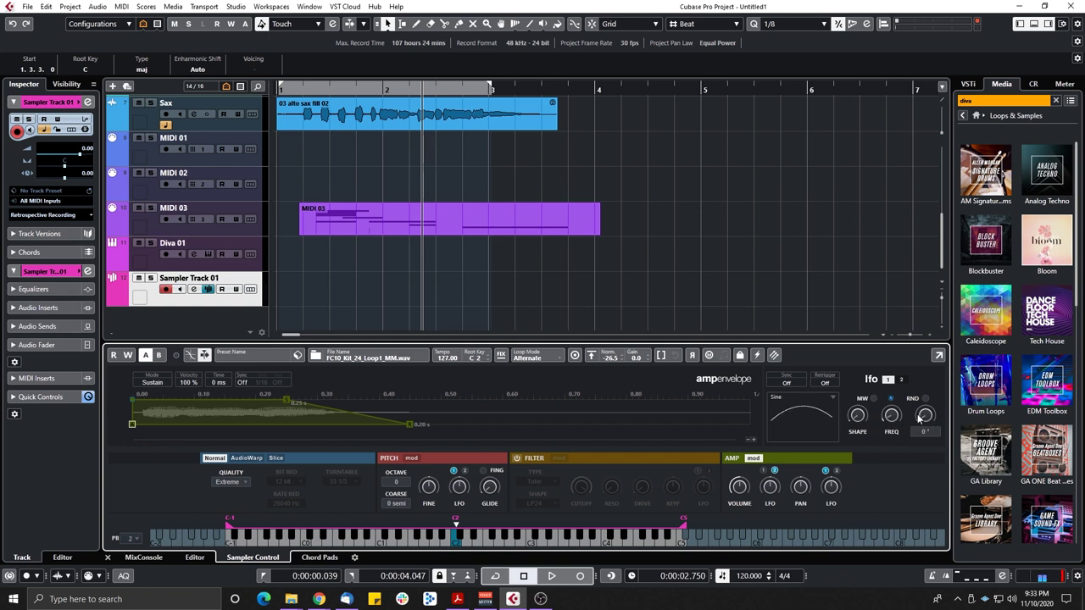
drag(925, 432, 912, 493)
click(834, 400)
click(814, 422)
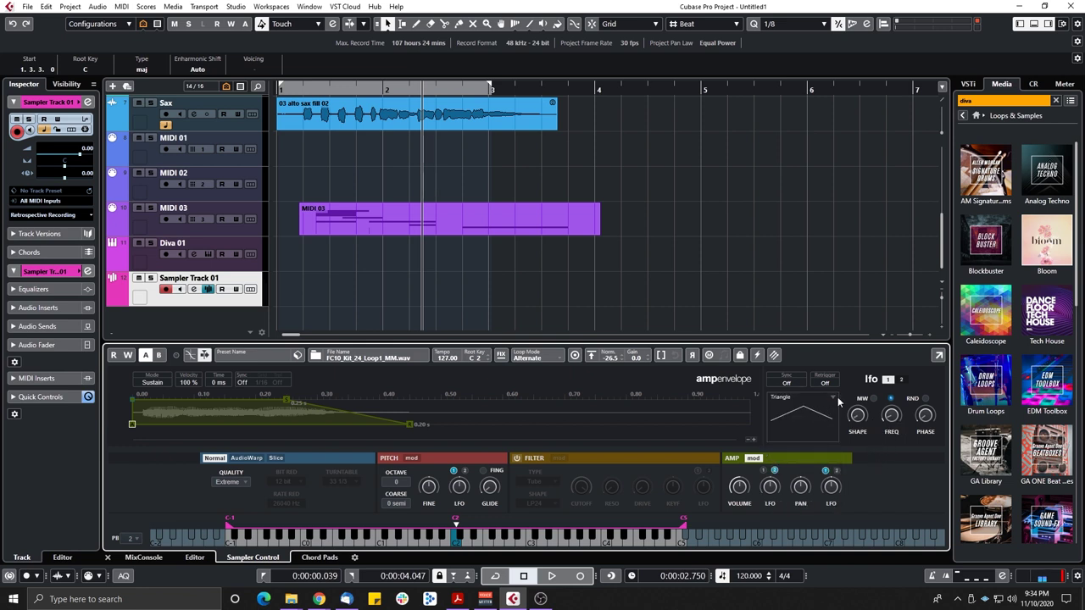
Set LFO 1's waveform to S & H and raise the pitch LFO modulation depth to 12.0 %
click(837, 402)
click(807, 483)
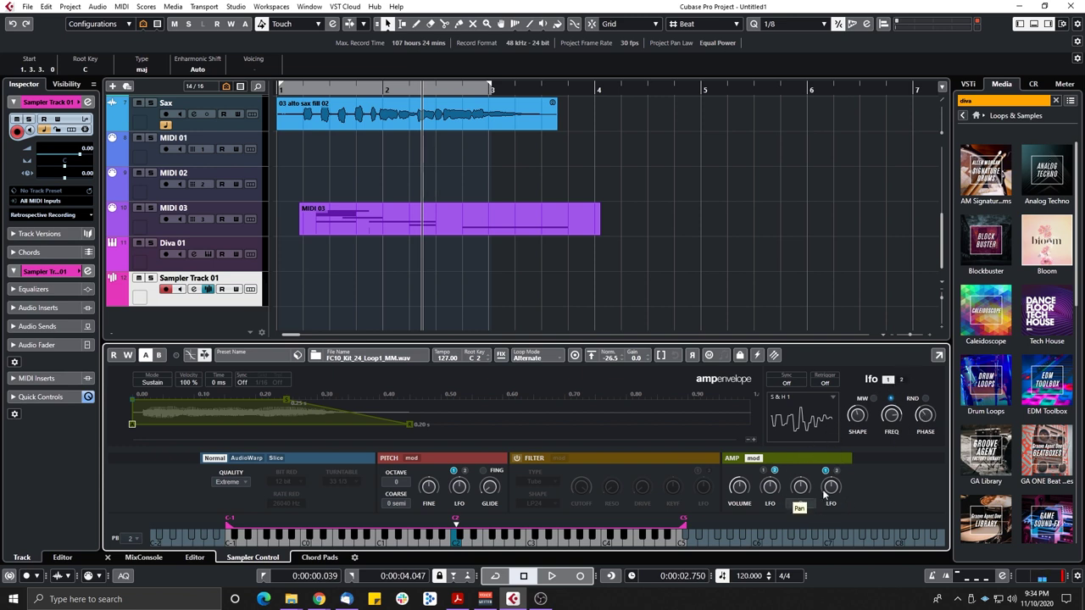
mouse_move(458, 491)
scroll(459, 487, up, 5)
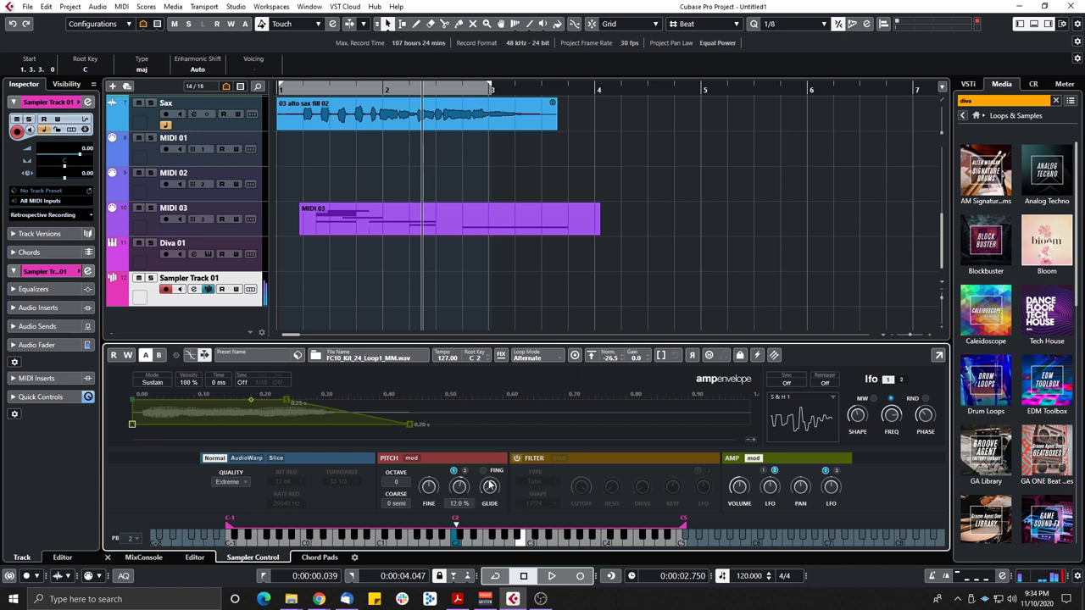
Return LFO 1 to the Sine waveform and lower its frequency
click(831, 400)
click(805, 411)
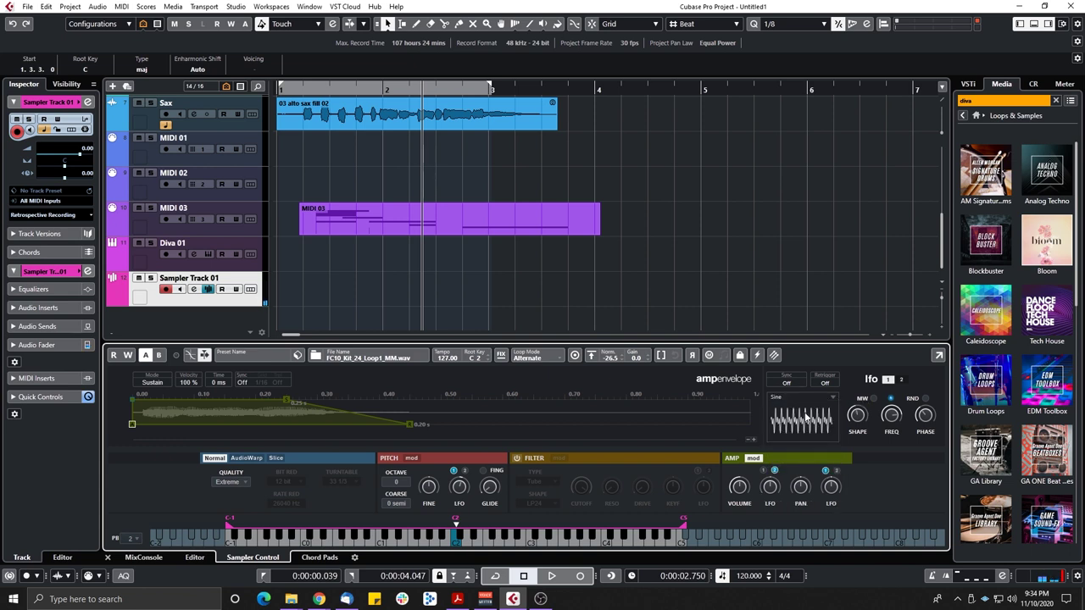
mouse_move(887, 417)
drag(887, 417, 880, 497)
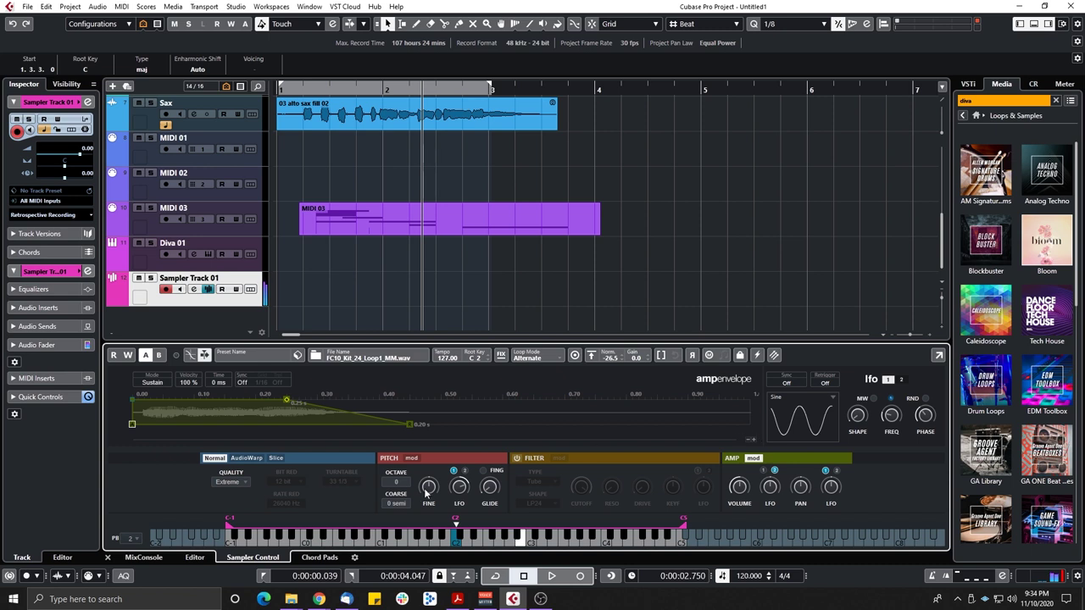
Reduce the pitch LFO modulation depth to 0.0 %
scroll(458, 499, down, 2)
scroll(462, 504, down, 10)
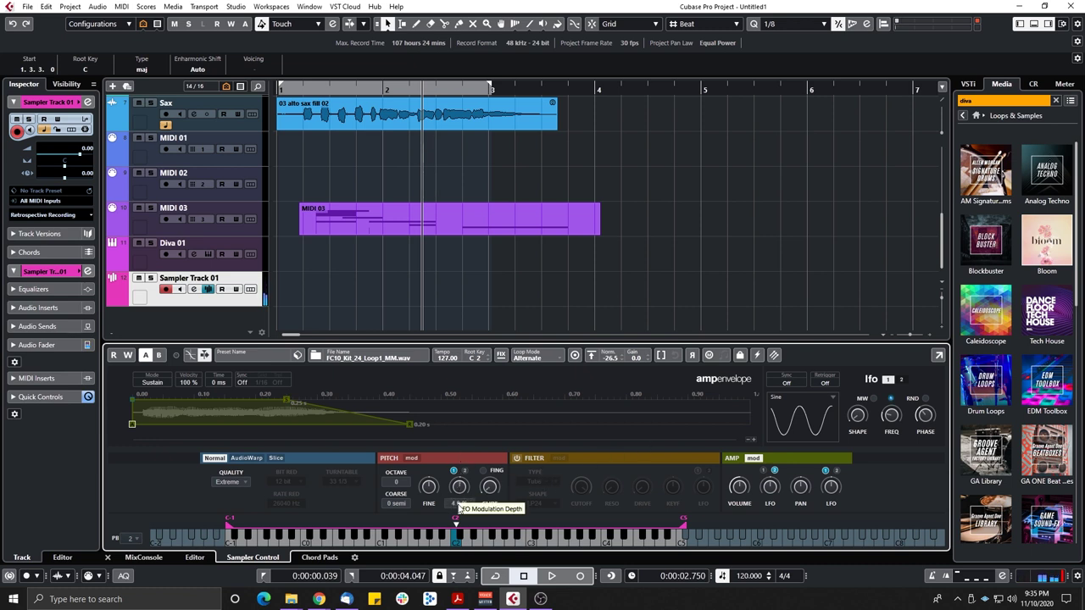
scroll(458, 499, down, 3)
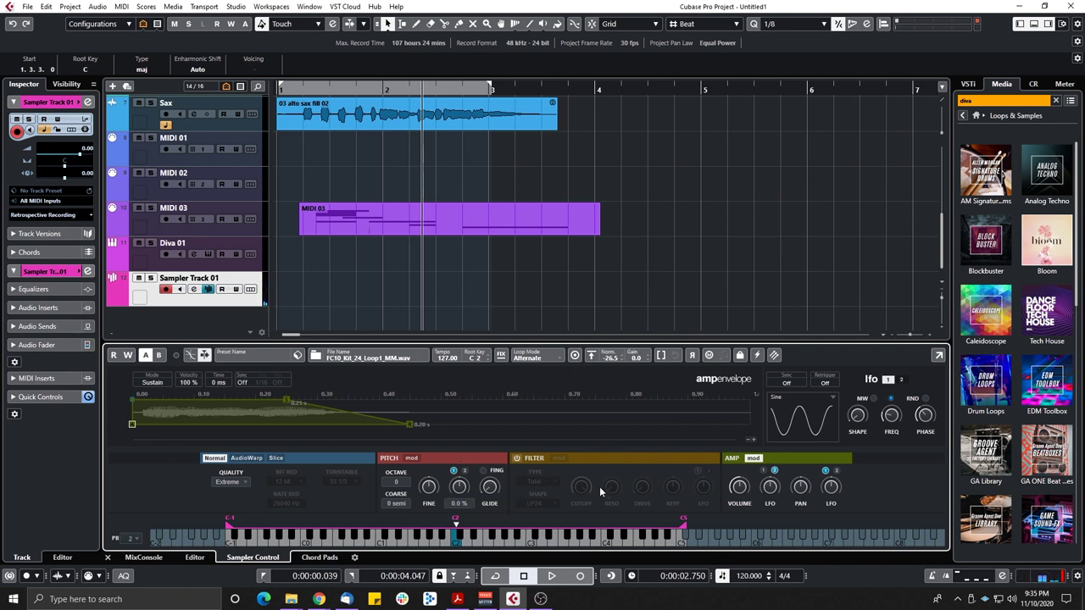
Enable the filter and try a cutoff LFO modulation depth of up to 57.0 % before lowering it again
click(516, 457)
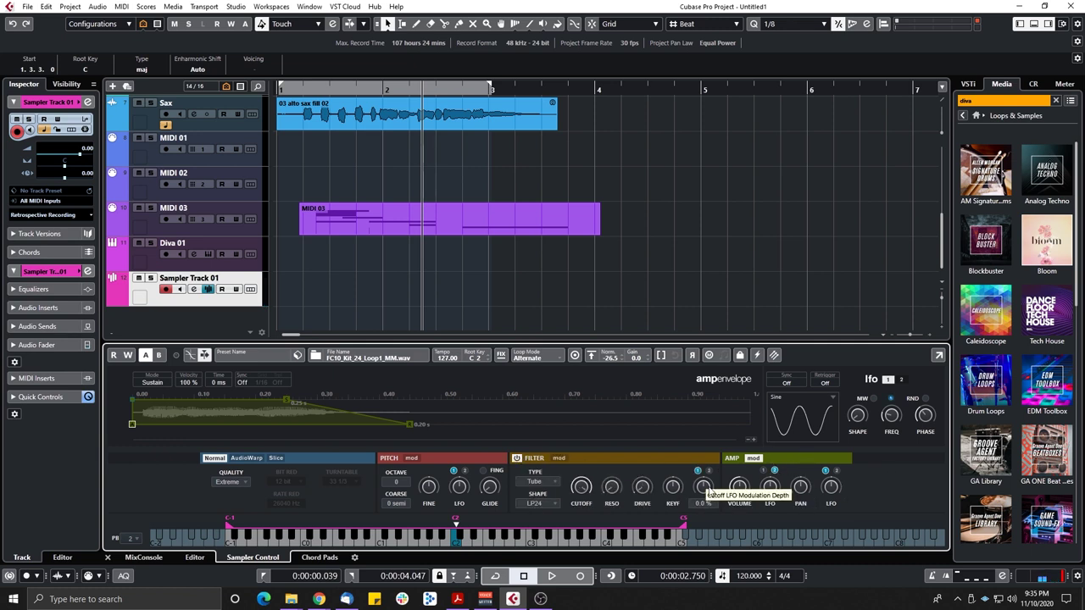
scroll(704, 487, up, 15)
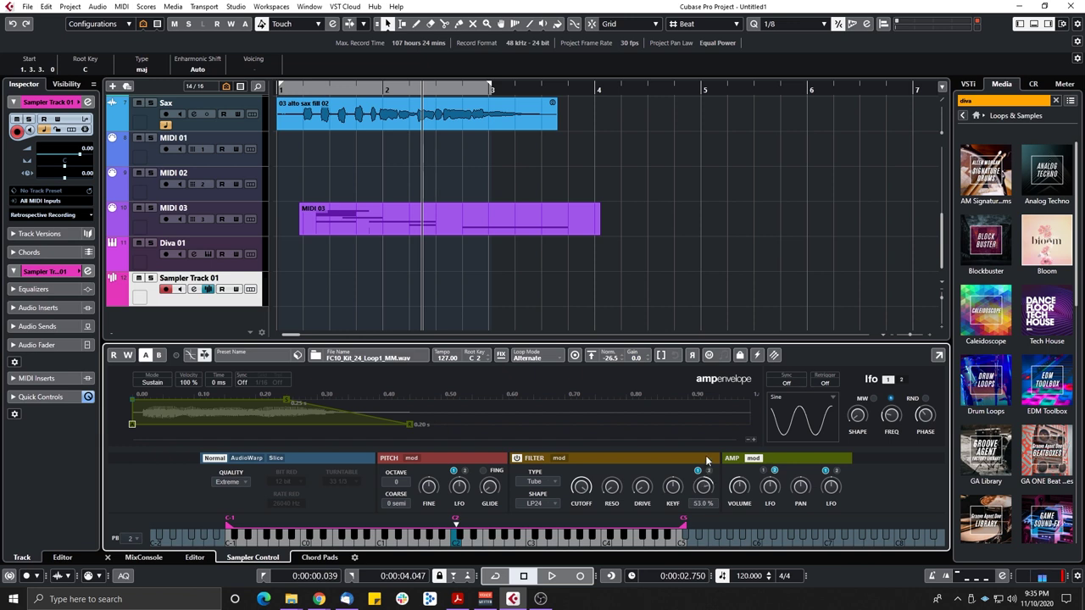
scroll(704, 487, up, 5)
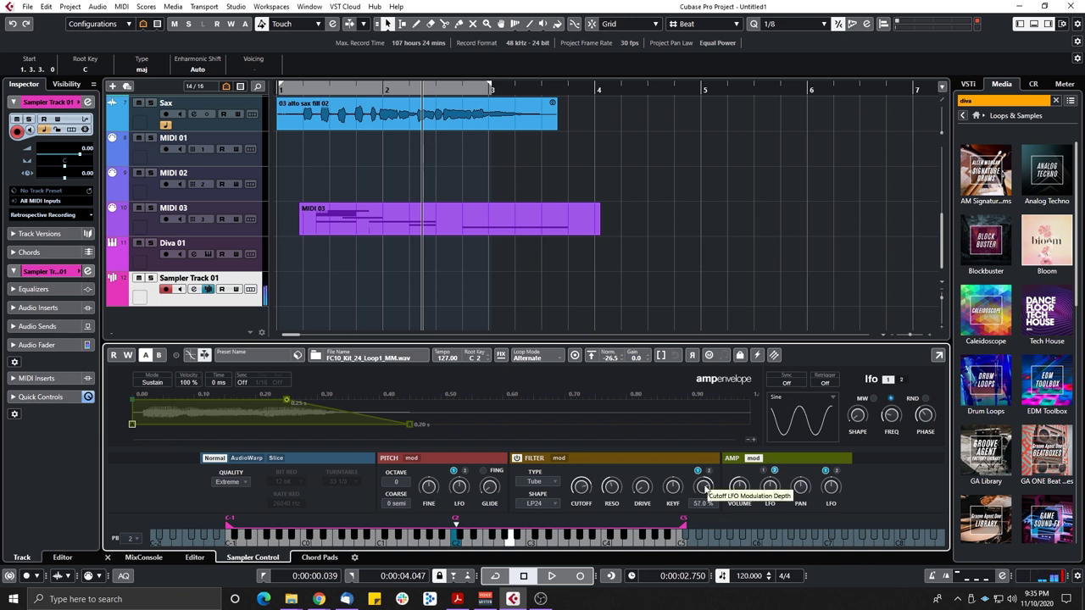
scroll(704, 488, down, 16)
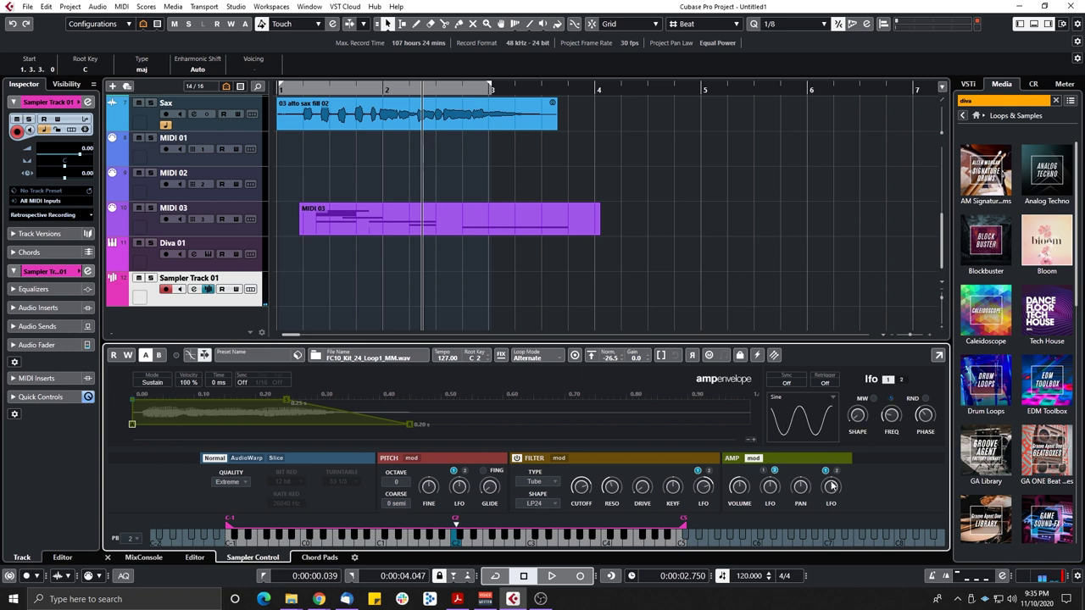
Assign LFO 2 to the filter cutoff and hide the amp modulation settings to show the sample waveform
click(709, 471)
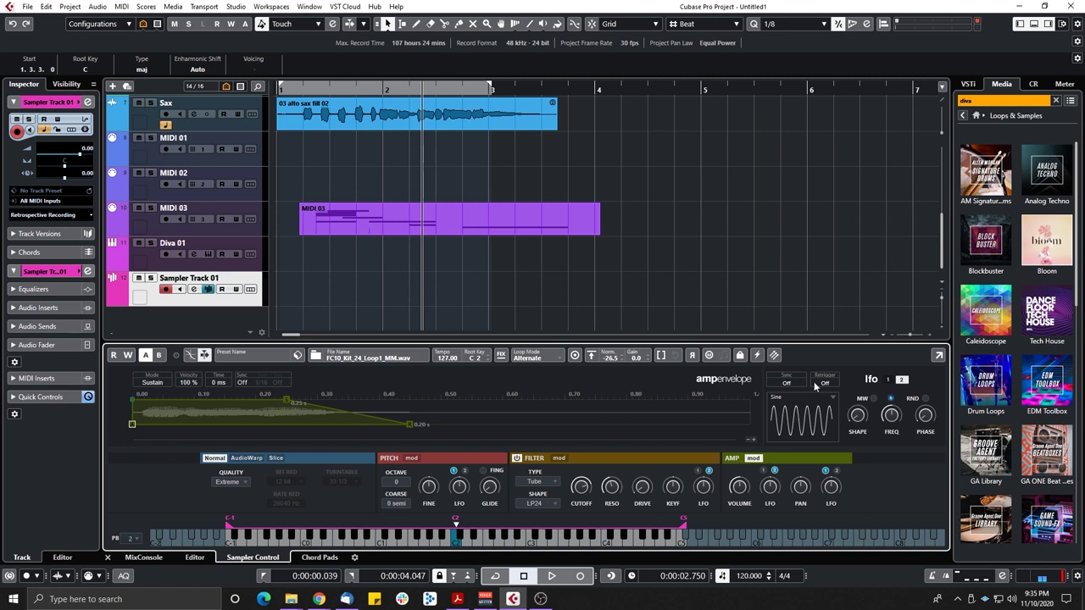
click(752, 458)
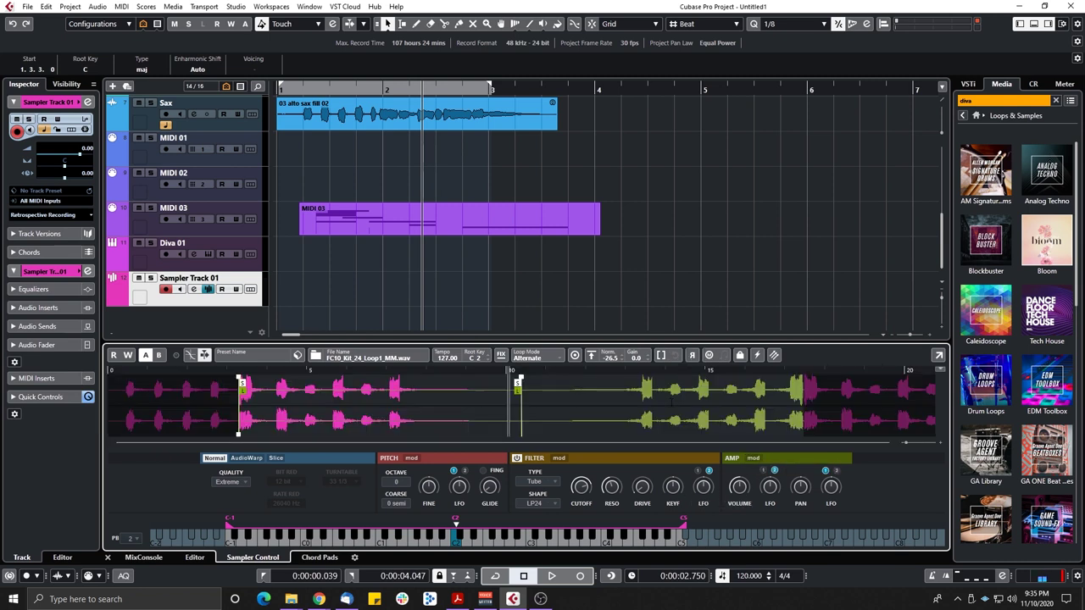
Turn on monophonic mode and shorten the sustain loop by moving its end to about 3.57 in the first hit
click(709, 356)
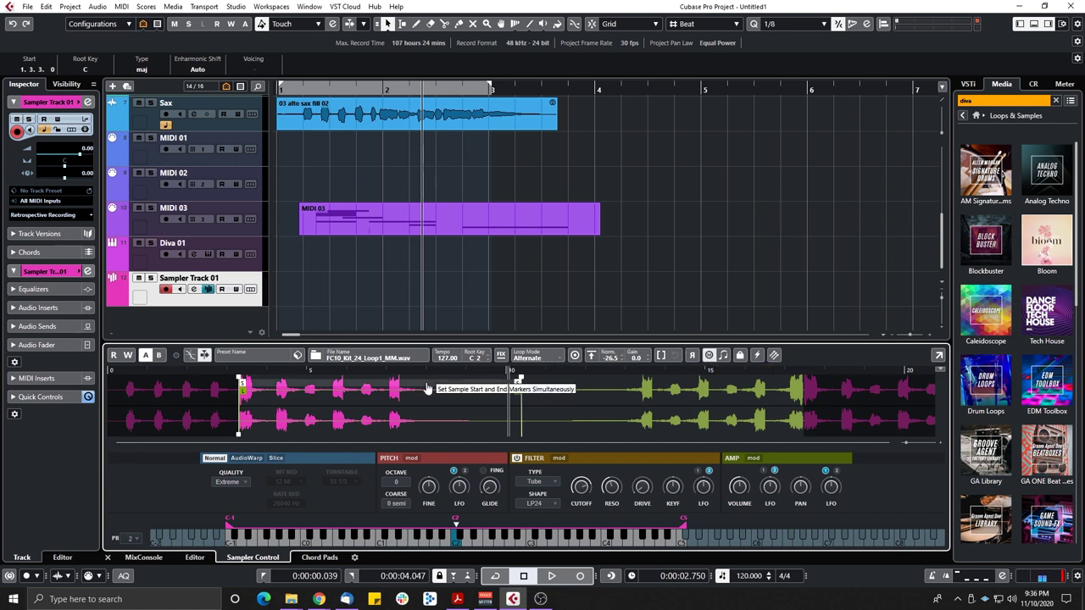
scroll(238, 407, up, 5)
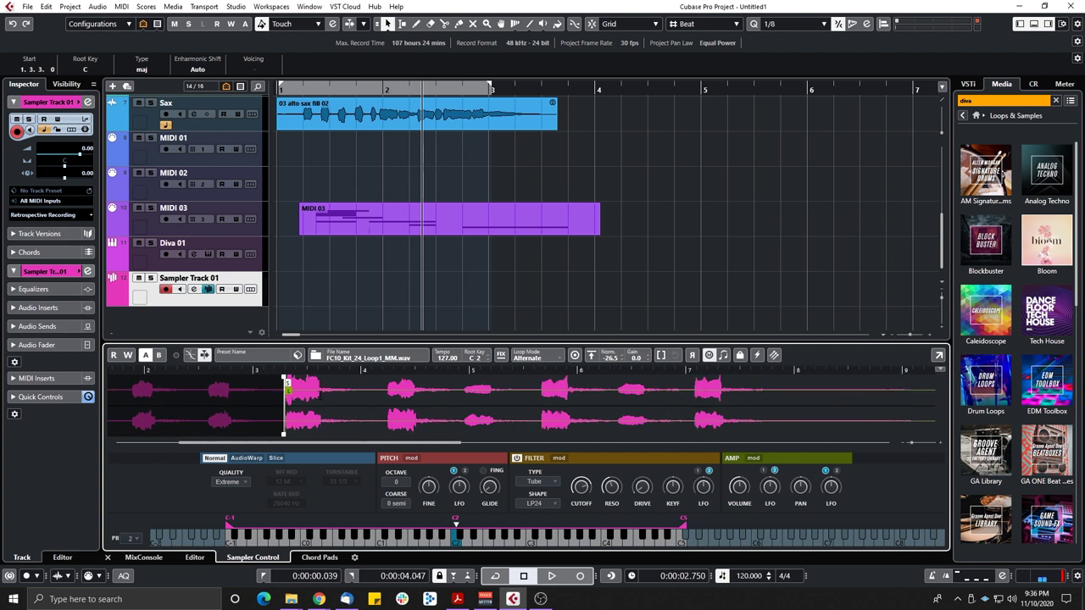
scroll(601, 388, down, 4)
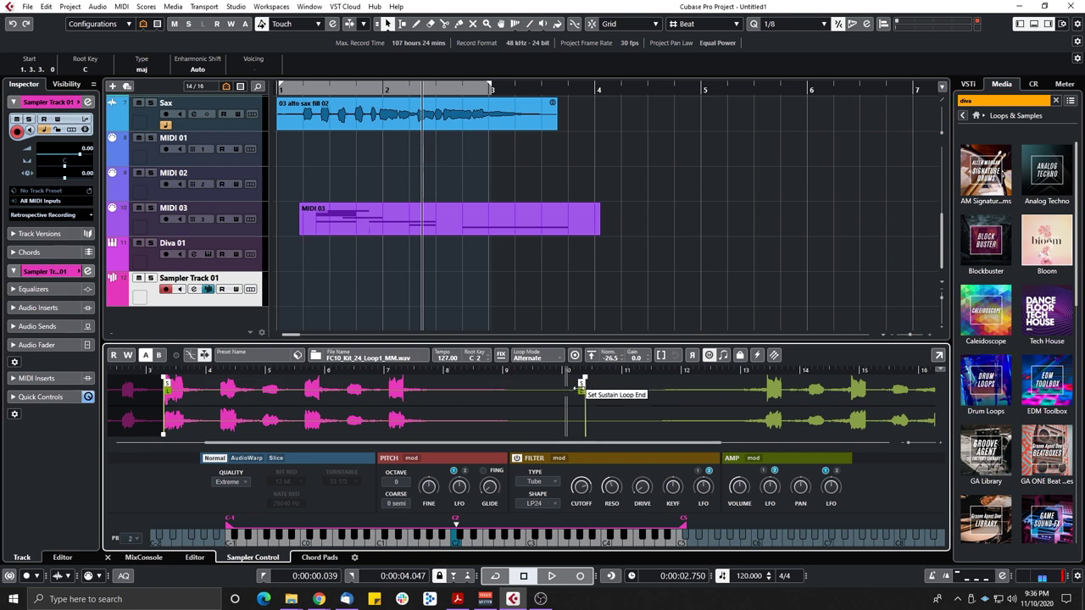
drag(583, 386, 180, 383)
scroll(166, 399, up, 8)
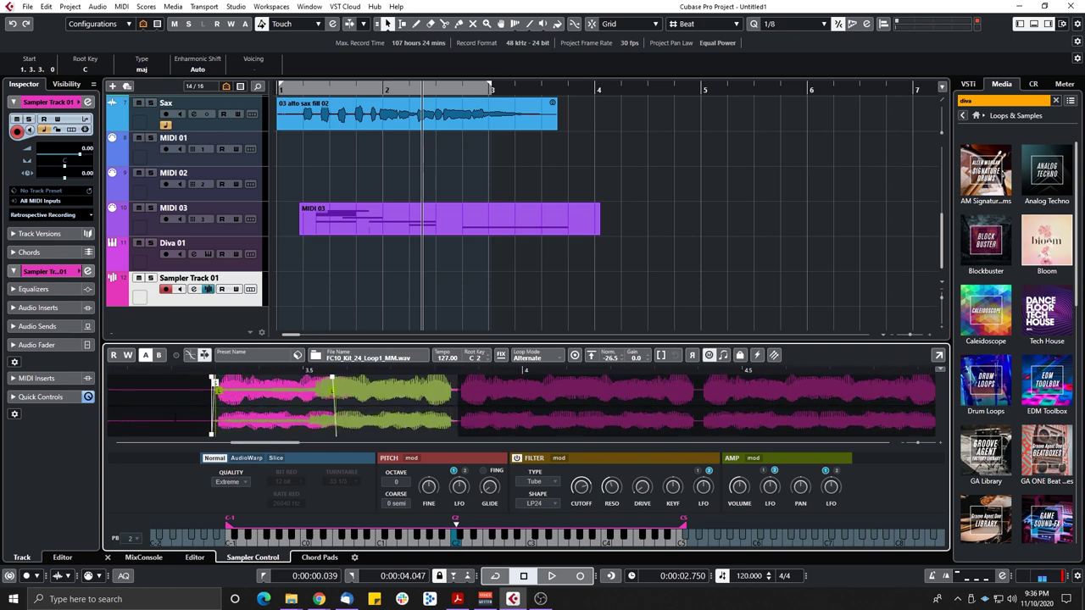
Move the sustain loop start to about 3.38 and review the loop modes, keeping Alternate
drag(255, 385, 343, 392)
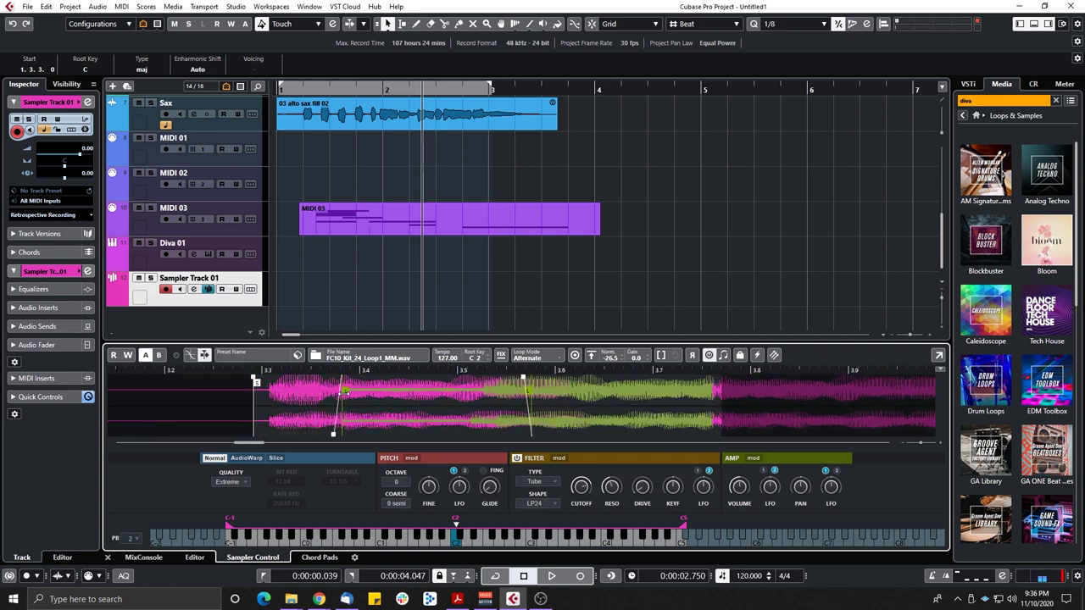
click(526, 357)
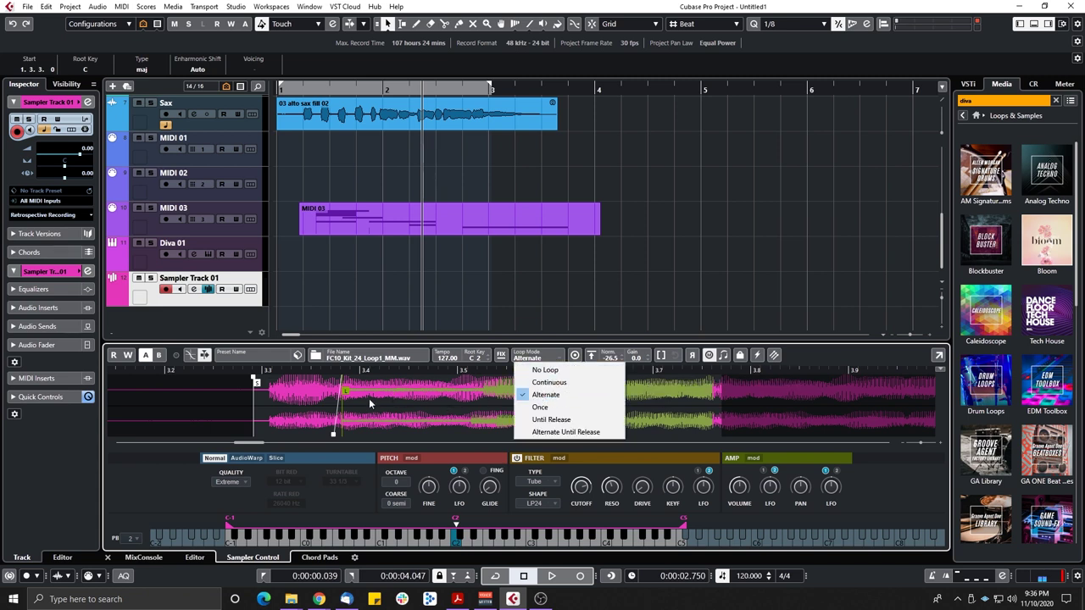
click(545, 395)
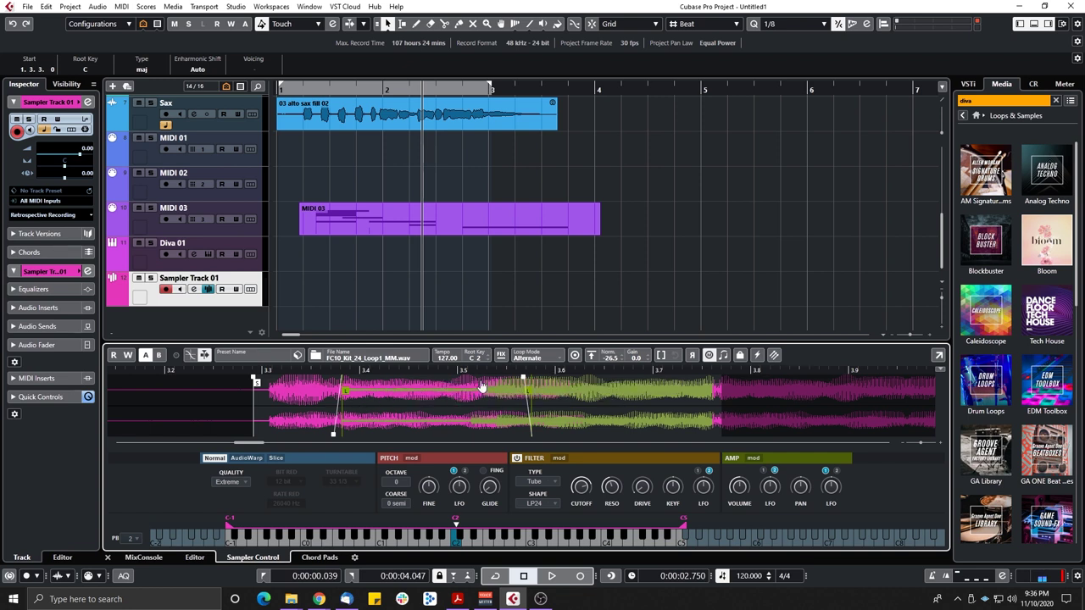
Move the sample start ahead of the first hit to about 3.21 and increase the pitch glide time
drag(255, 382, 270, 383)
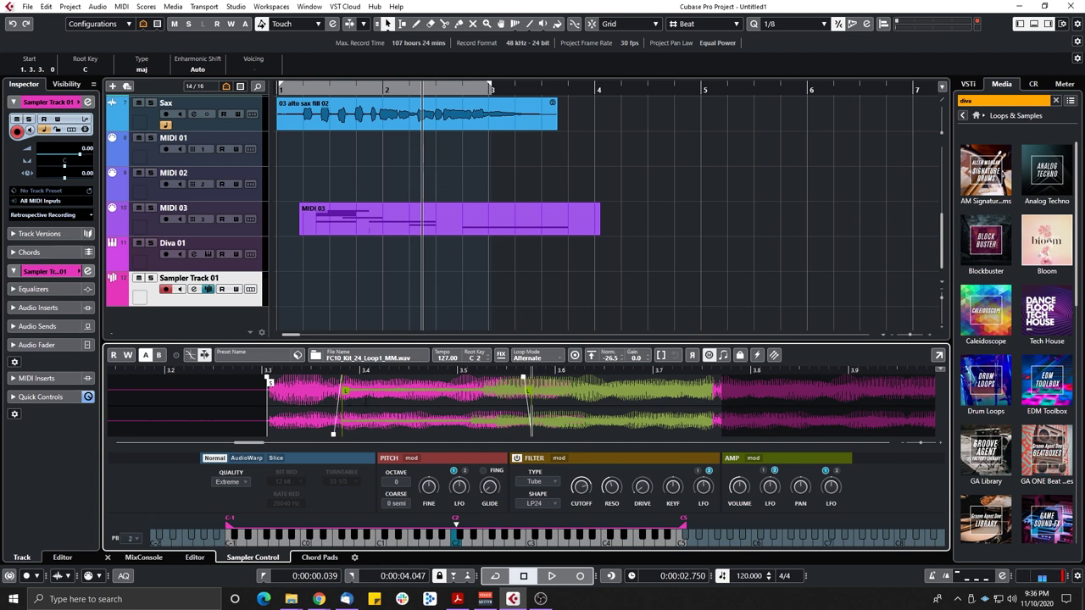
drag(269, 383, 186, 382)
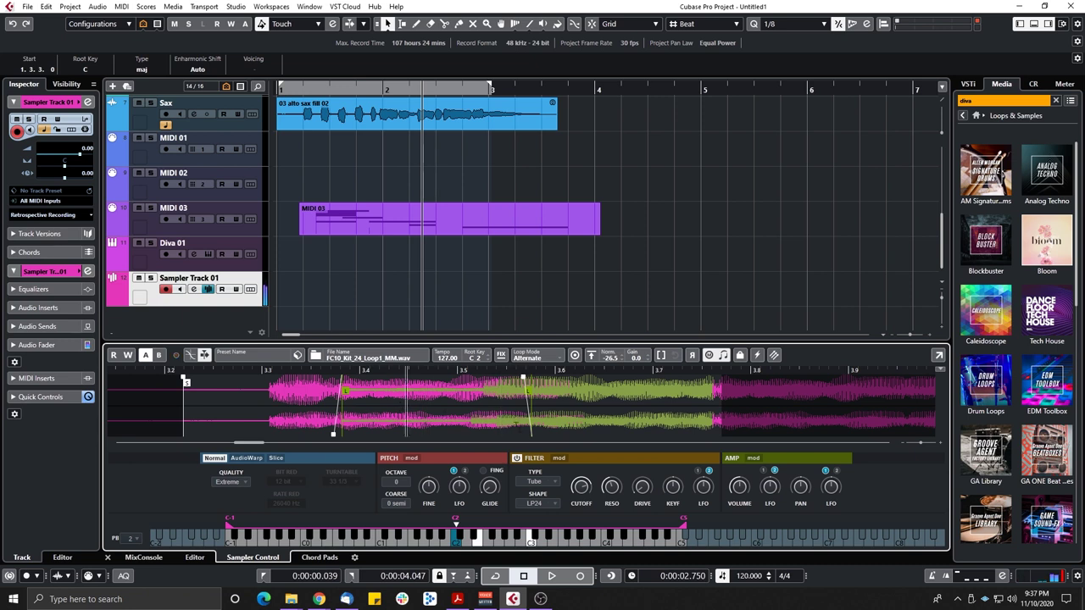
mouse_move(489, 476)
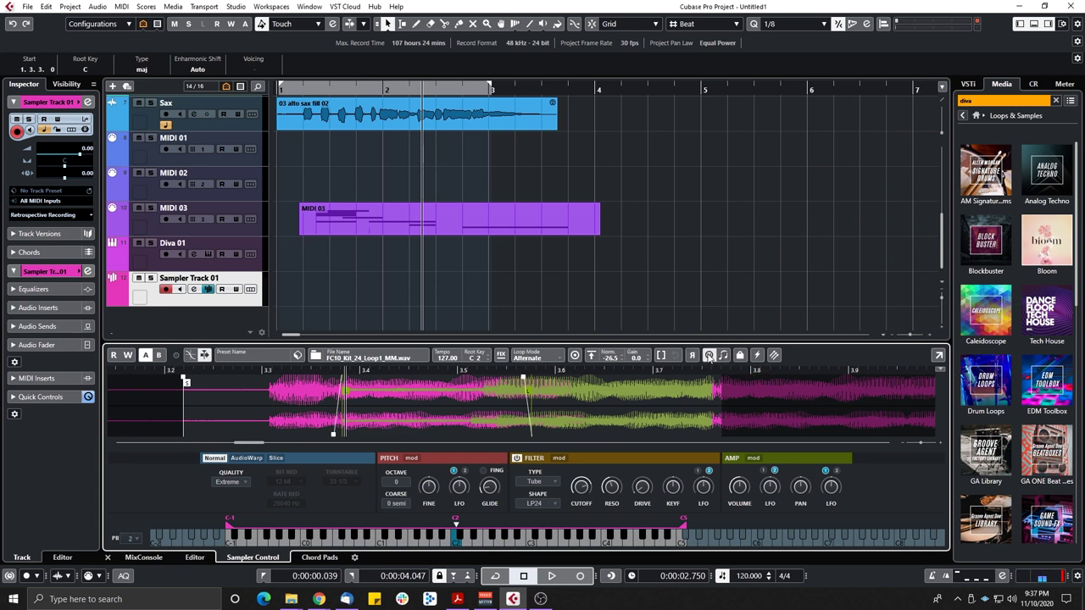
Try the Standard and Vintage sample qualities, view the bit reduction choices, and return the quality to Extreme
click(238, 483)
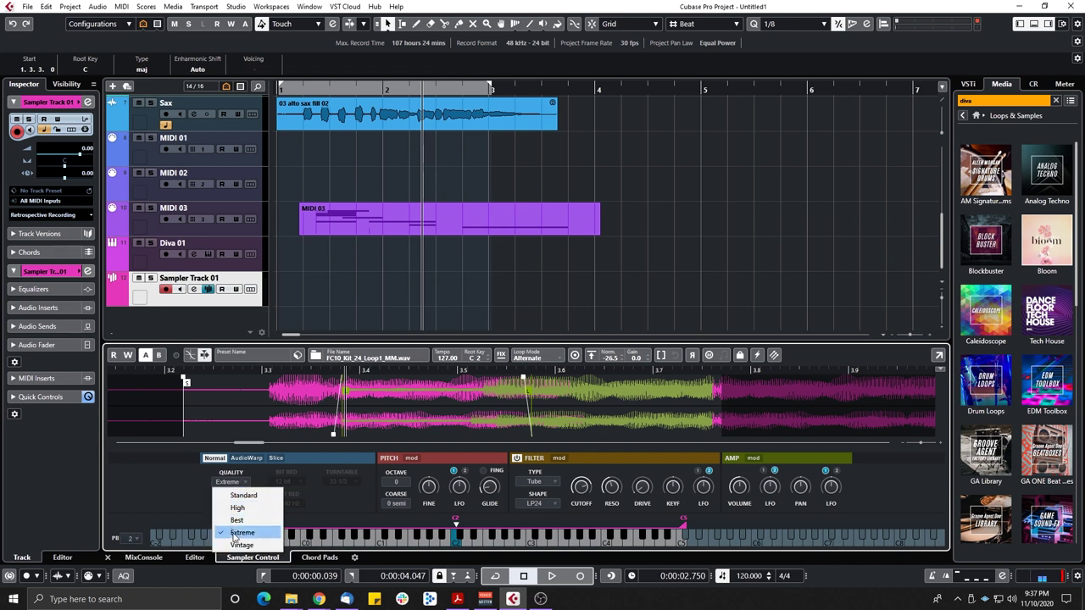
click(242, 495)
click(241, 483)
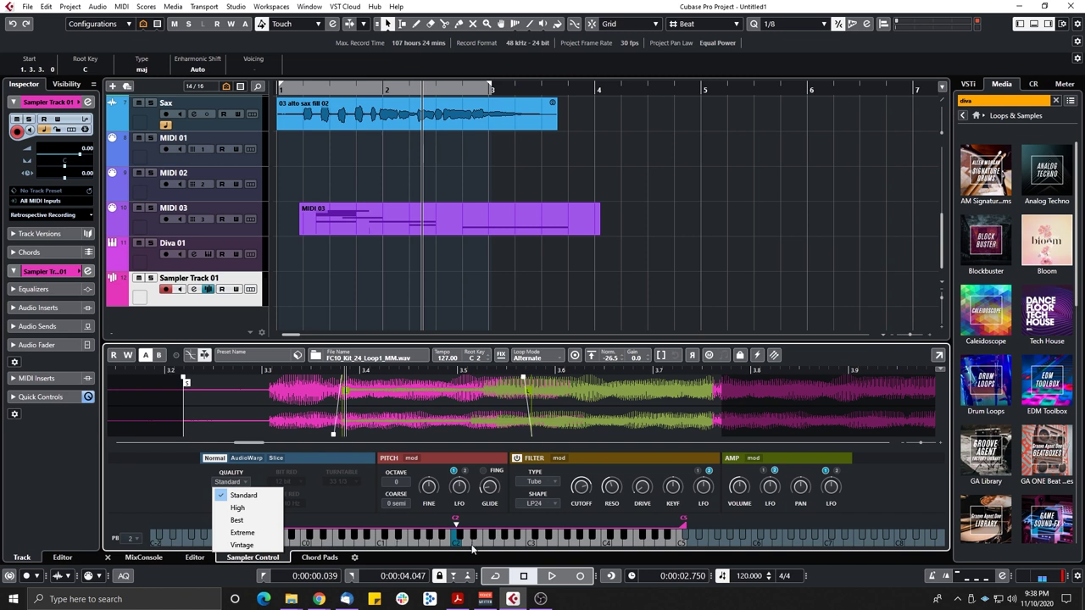
click(245, 545)
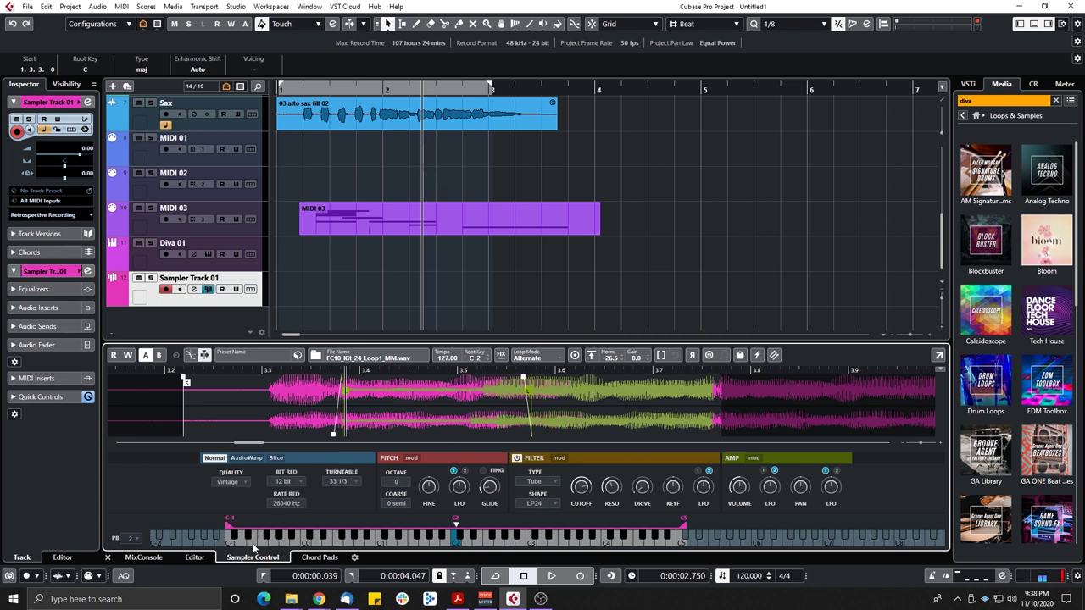
click(289, 503)
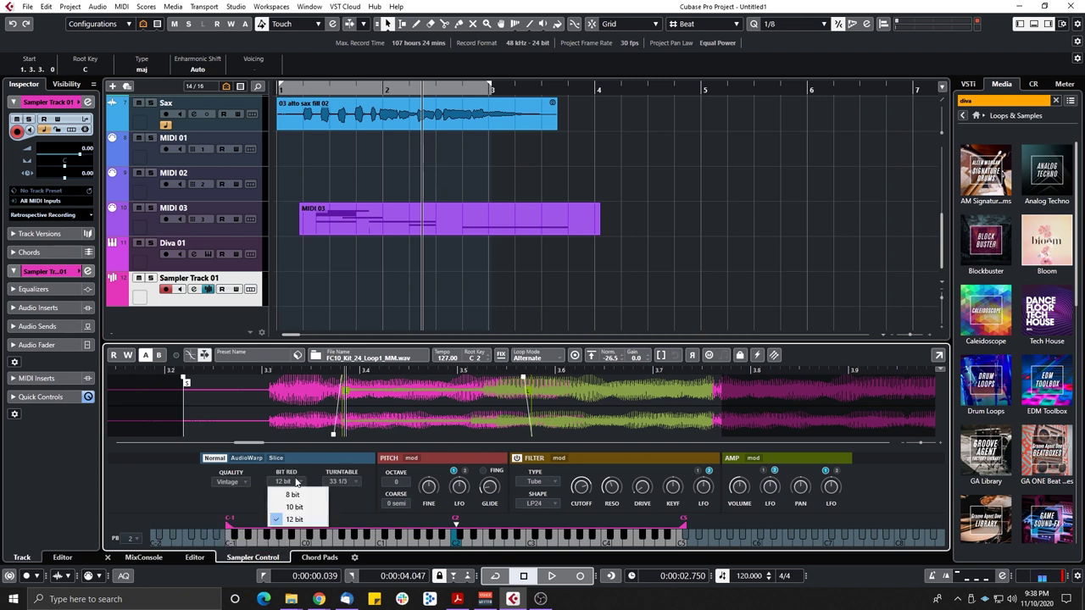
click(351, 511)
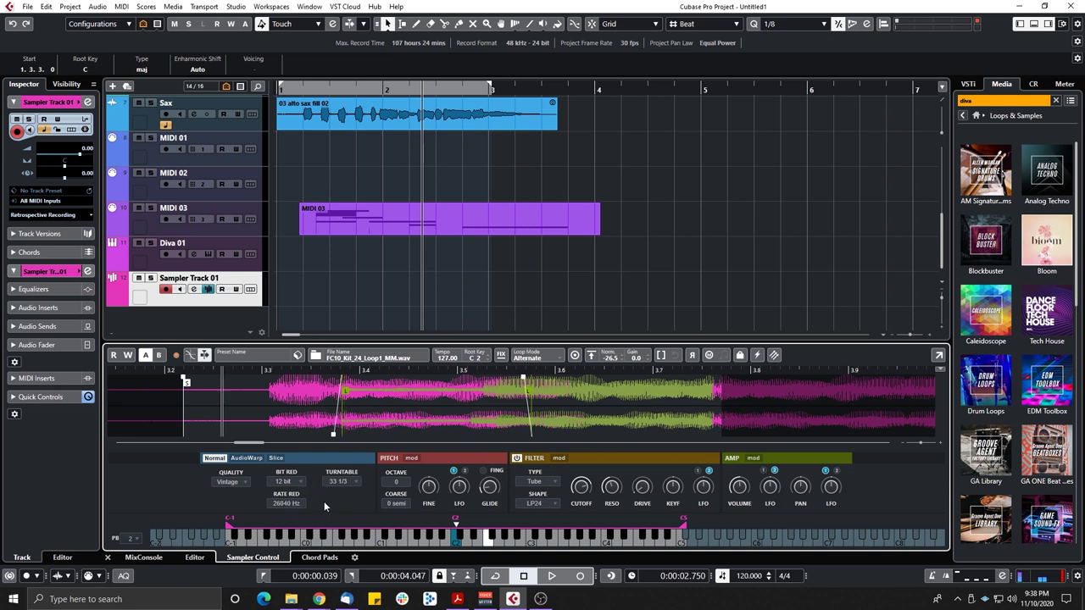
click(229, 482)
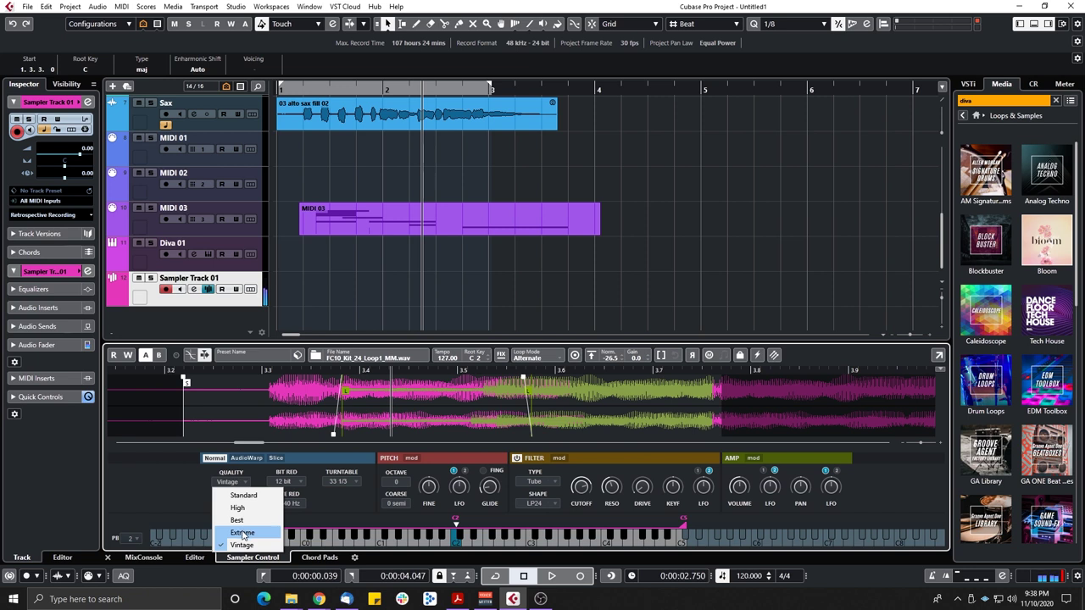
click(242, 533)
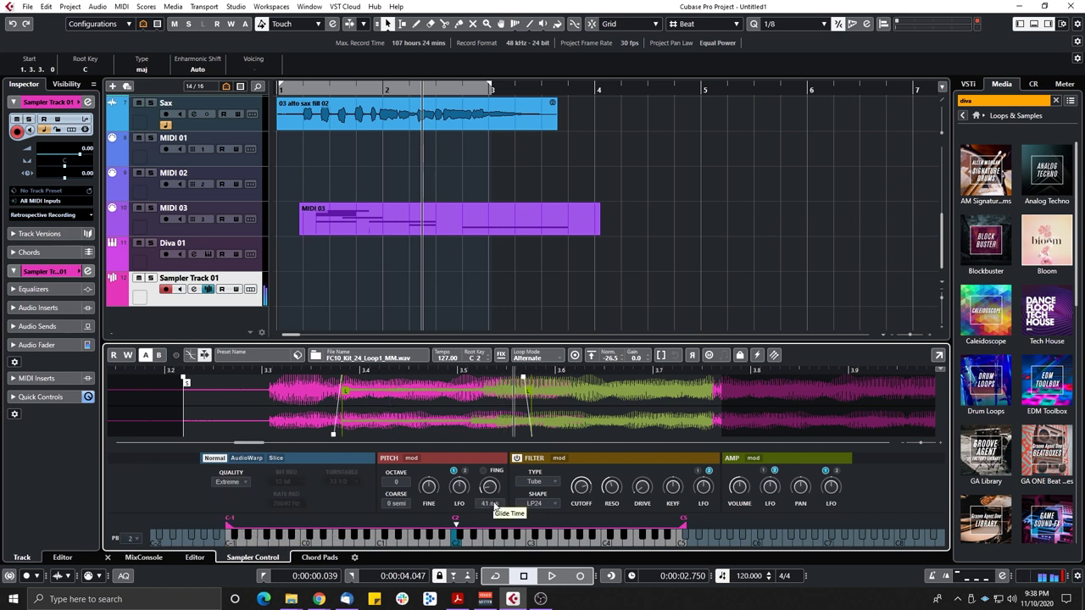
View the AudioWarp settings and switch the sampler to Slice mode
click(242, 458)
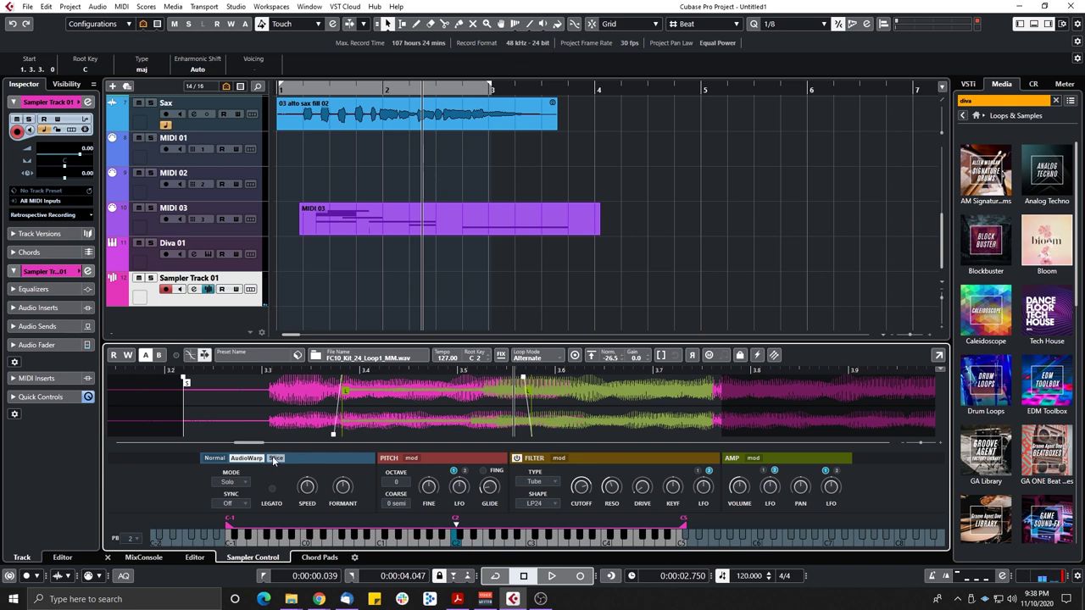
click(274, 457)
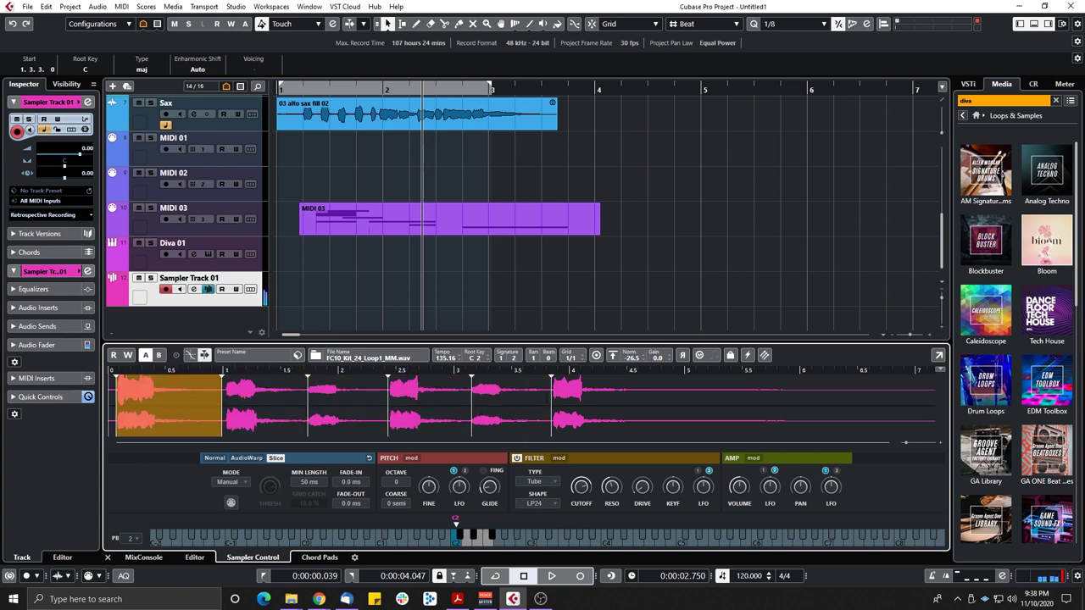
Try to place the slices' MIDI phrase in the project on Sampler Track 01
mouse_move(495, 492)
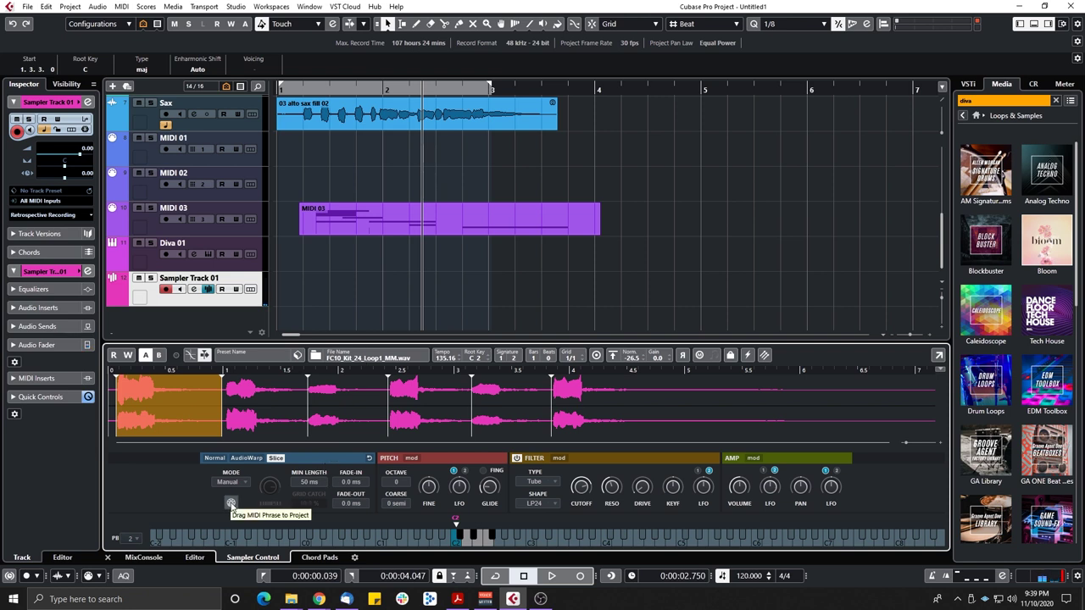
drag(231, 503, 232, 300)
click(232, 300)
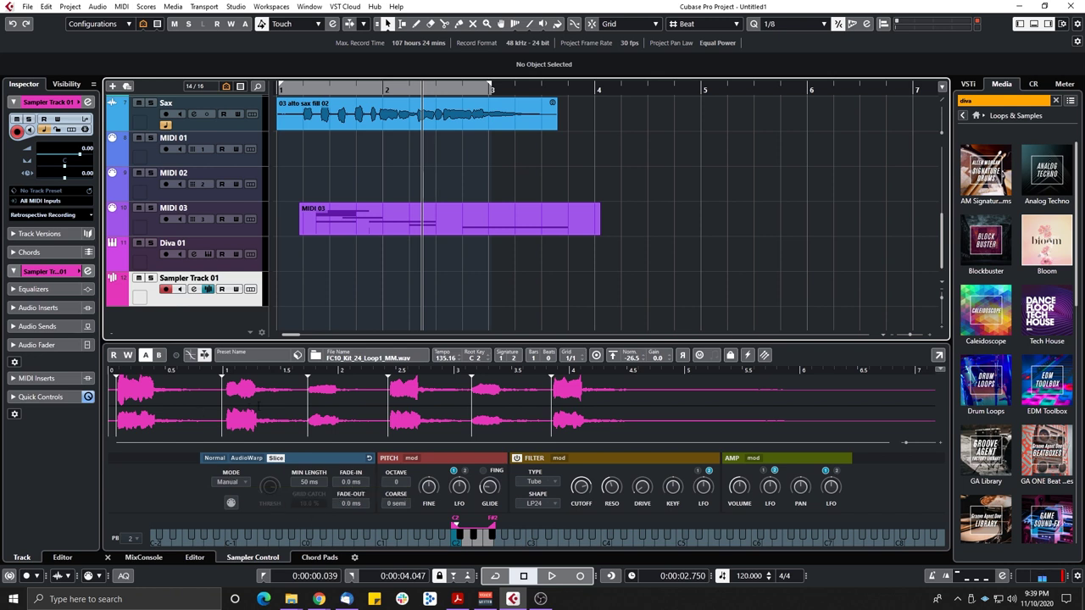
Audition the first slice, remove the second and third slice markers, and place new ones manually at the second and third hits
click(188, 400)
click(230, 481)
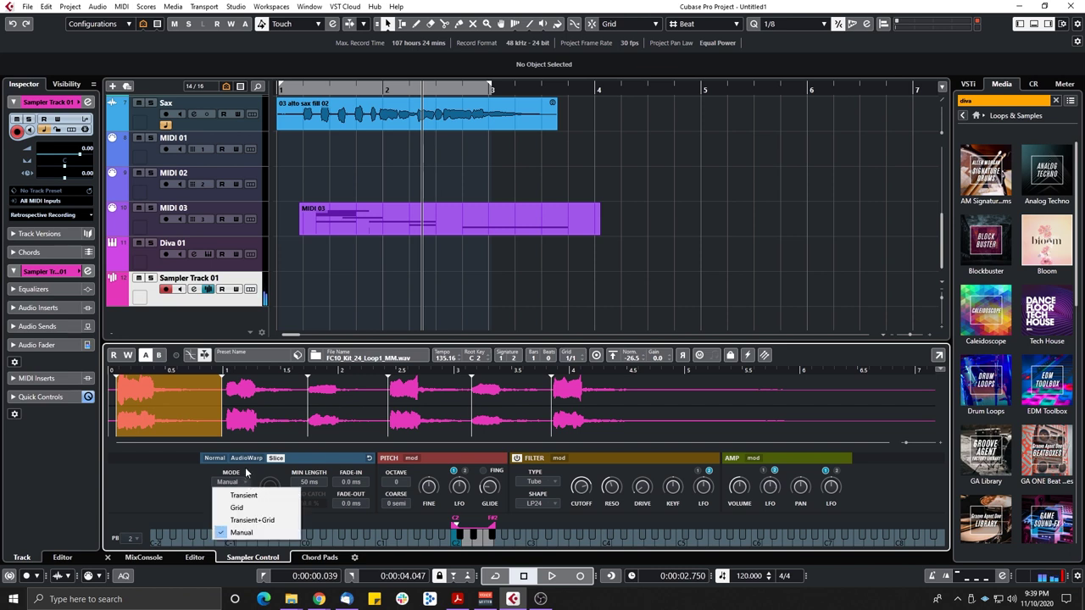
click(223, 379)
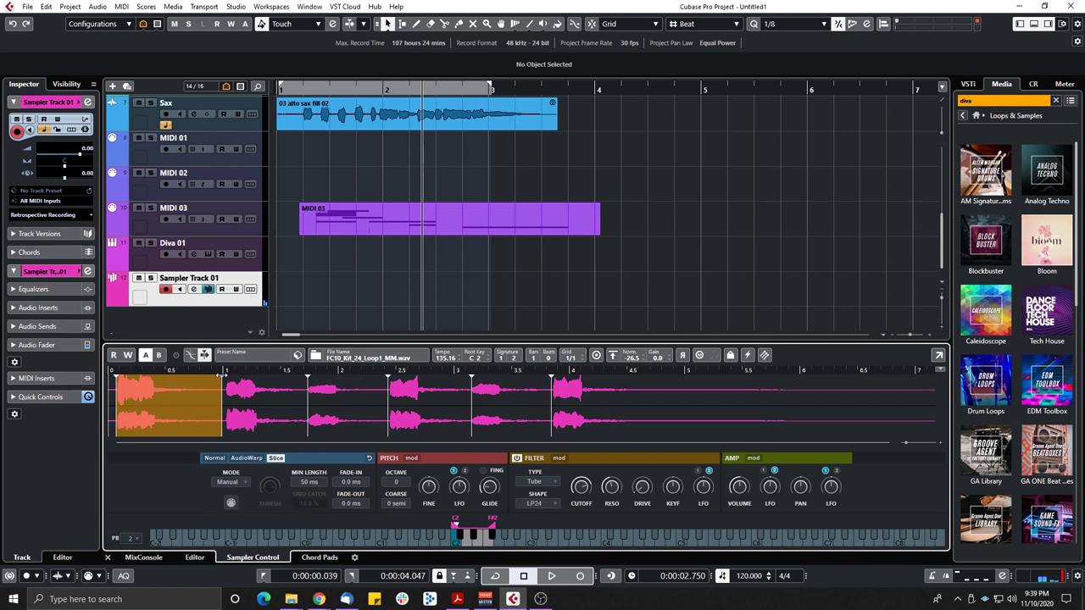
drag(223, 374, 309, 390)
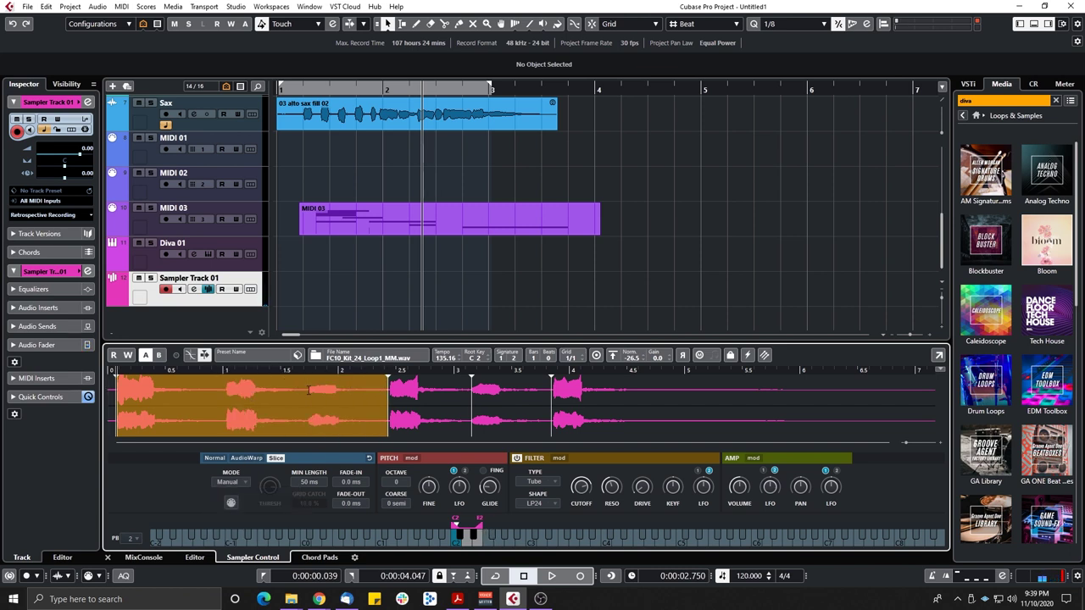
click(226, 389)
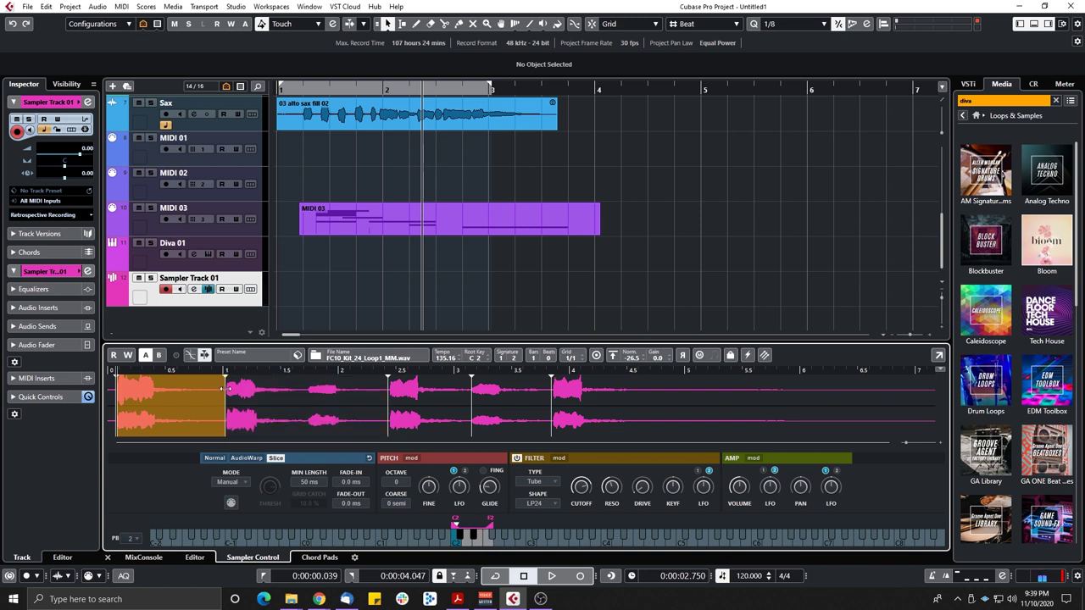
click(308, 395)
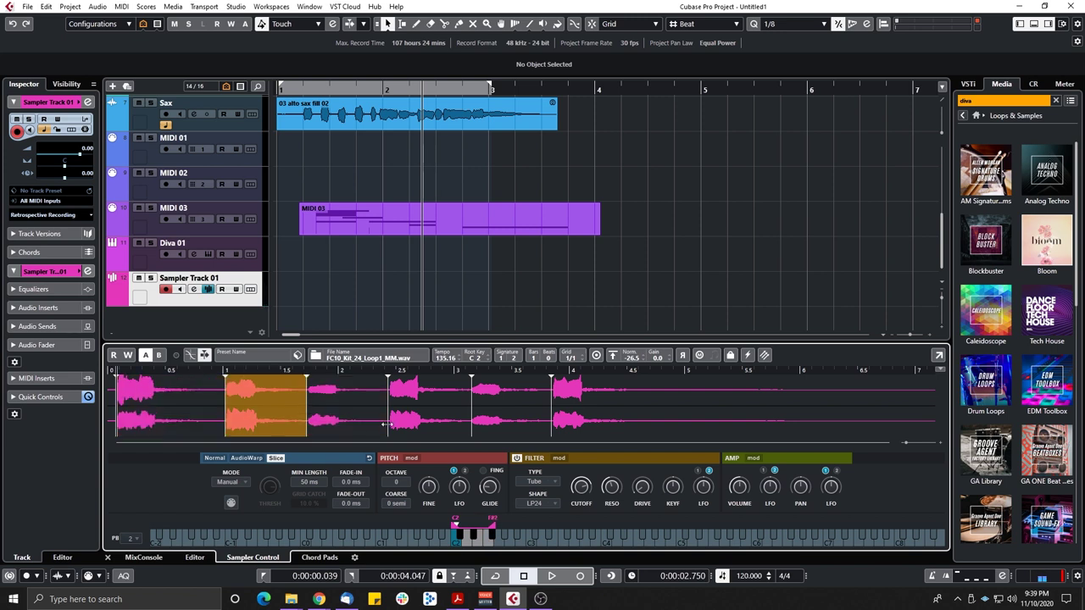
Slice the sample in Transient mode with the threshold set to -7.7 dB
click(230, 482)
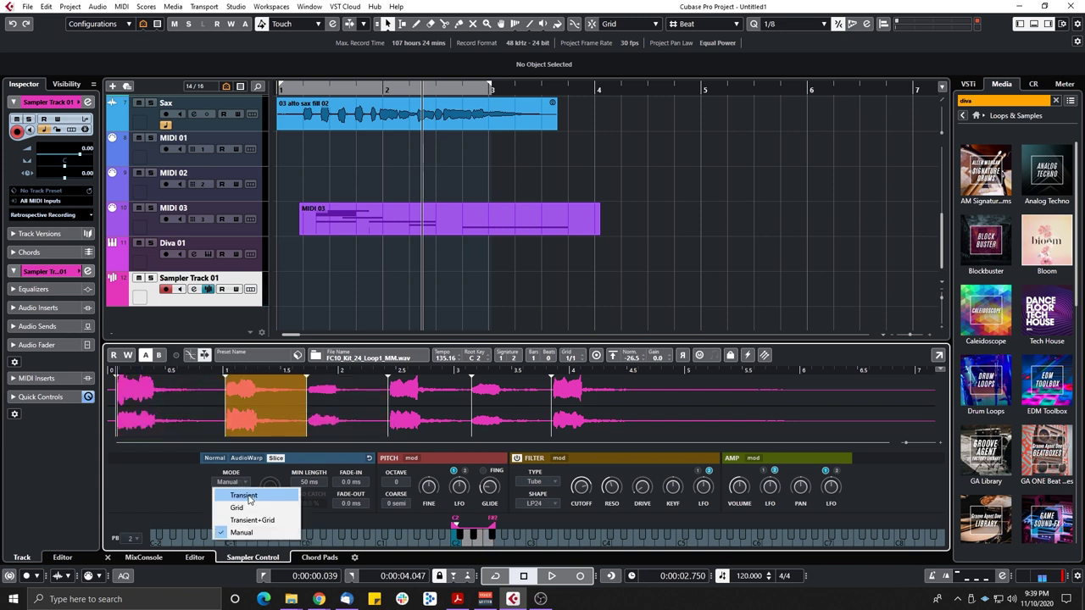
click(245, 495)
drag(270, 486, 272, 483)
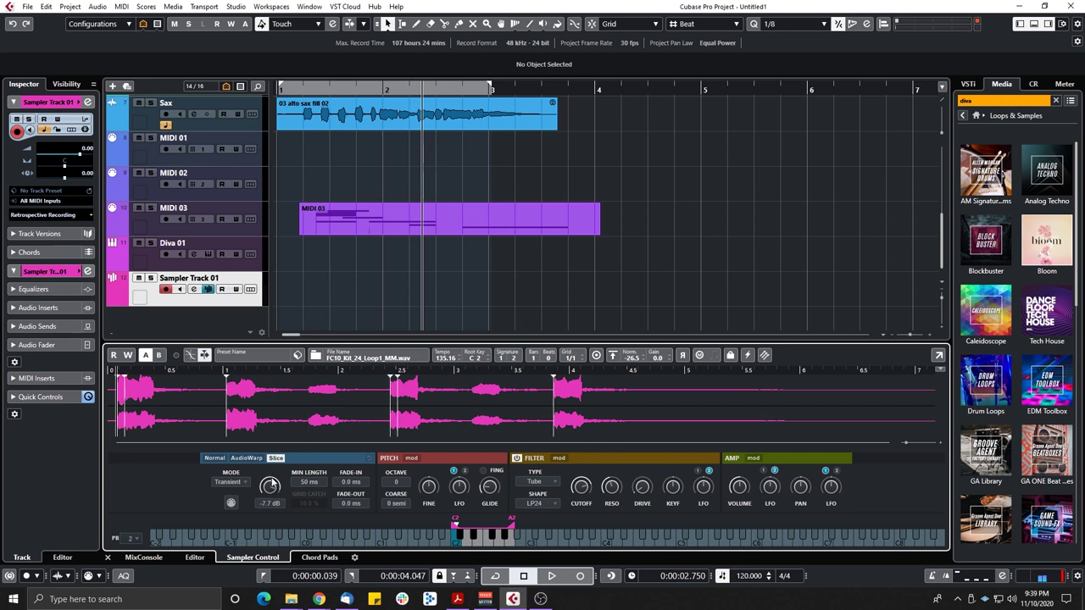
Try the Grid and Transient+Grid slicing modes and leave the slice mode on Grid
click(229, 481)
click(238, 509)
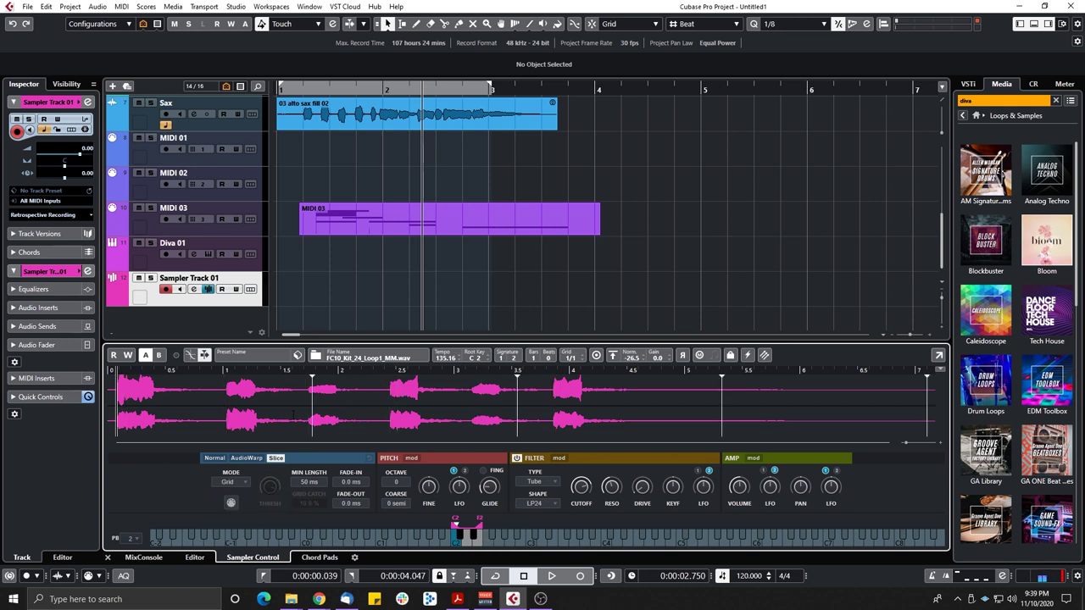
click(231, 481)
click(261, 521)
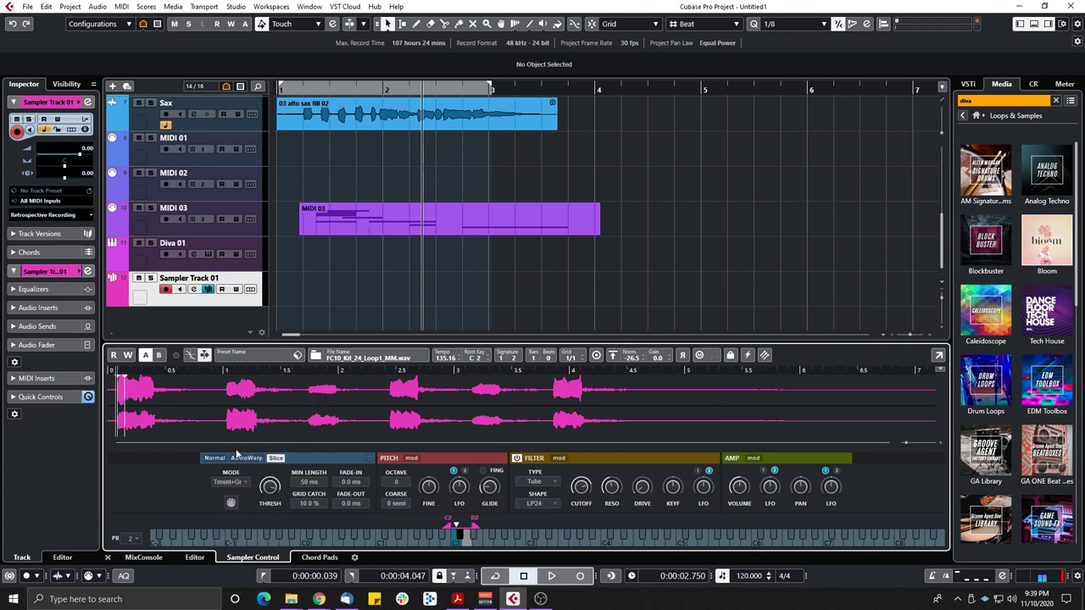
click(231, 482)
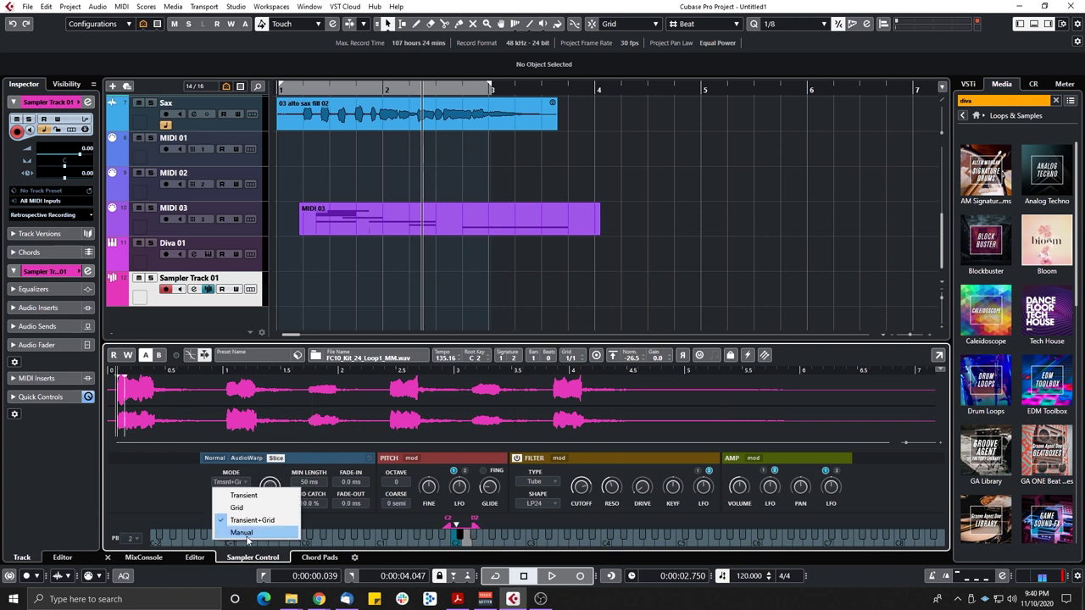
click(190, 518)
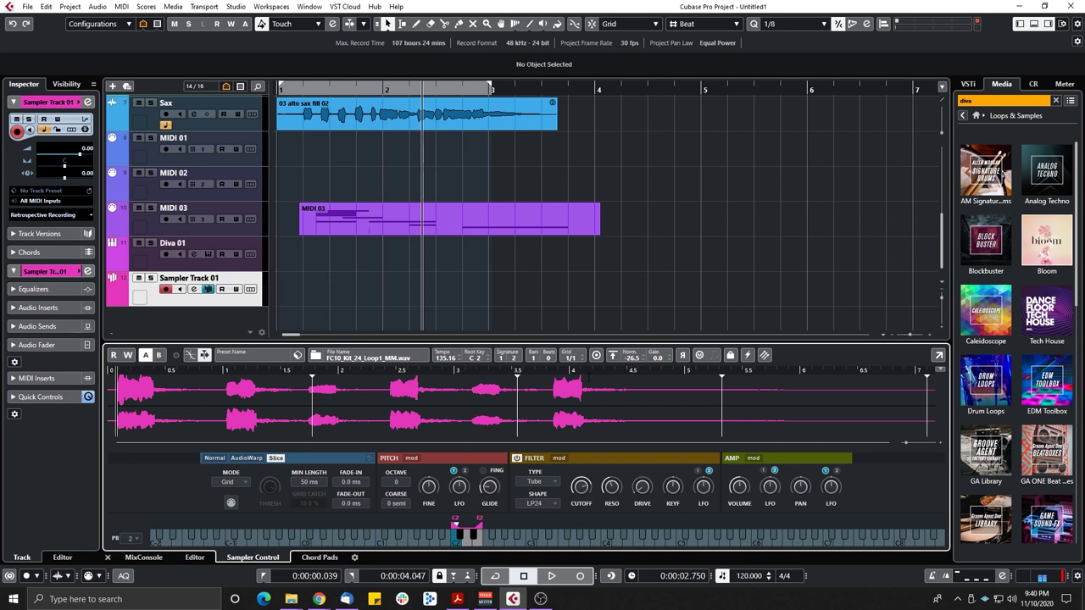
Enable normalization for the sample, try lower levels such as -8.4 dB, and set the normalize level to 0.0 dB
click(613, 357)
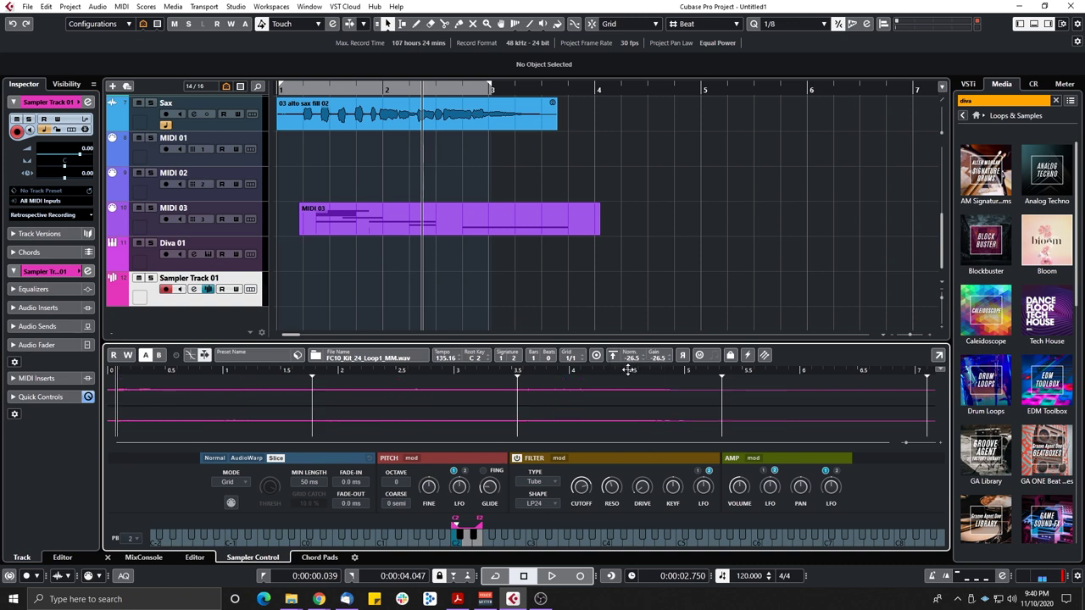
scroll(634, 358, up, 15)
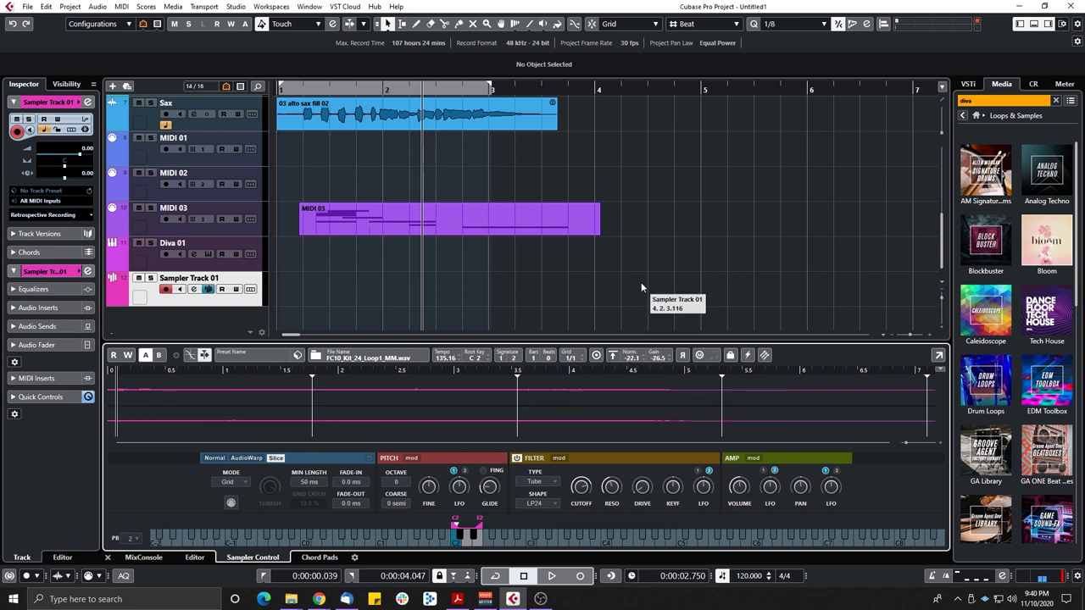
click(613, 357)
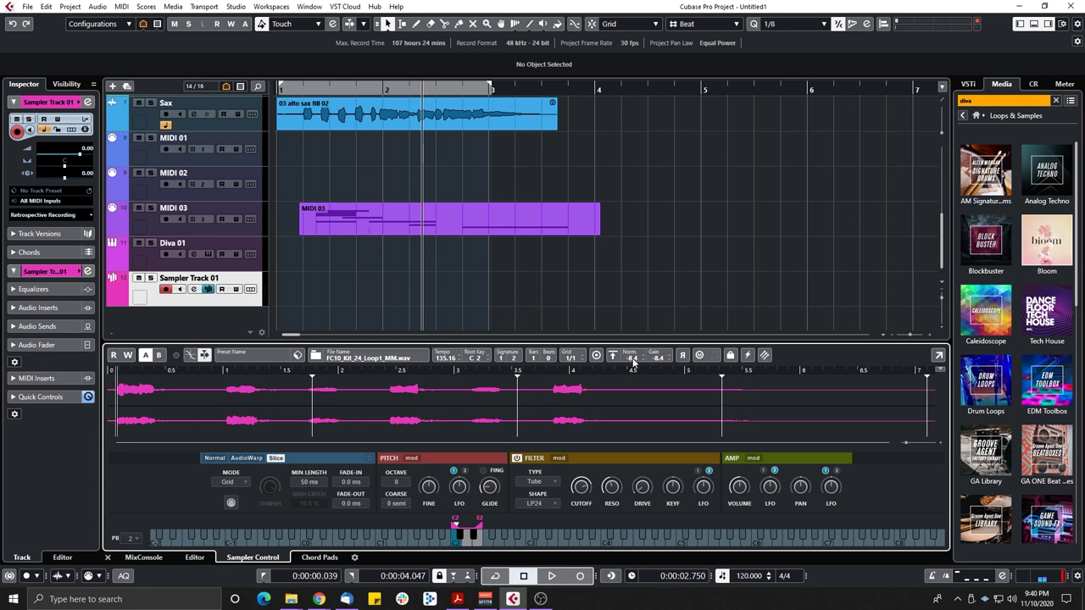
drag(633, 360, 634, 337)
drag(636, 353, 635, 317)
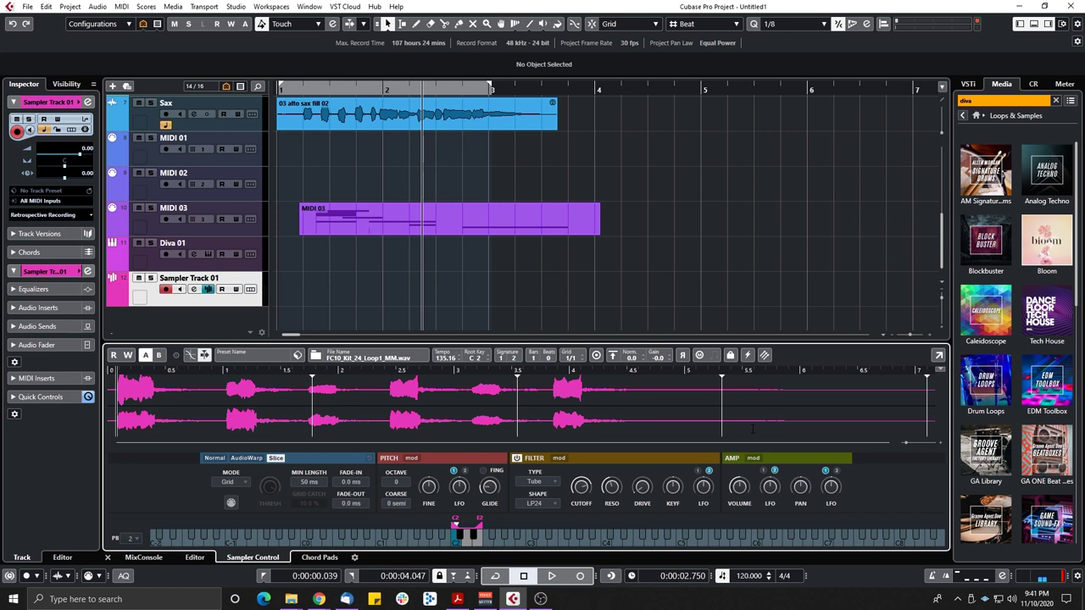
Hide the sampler editor below the project and select the Sax track through its alto sax event
click(1032, 27)
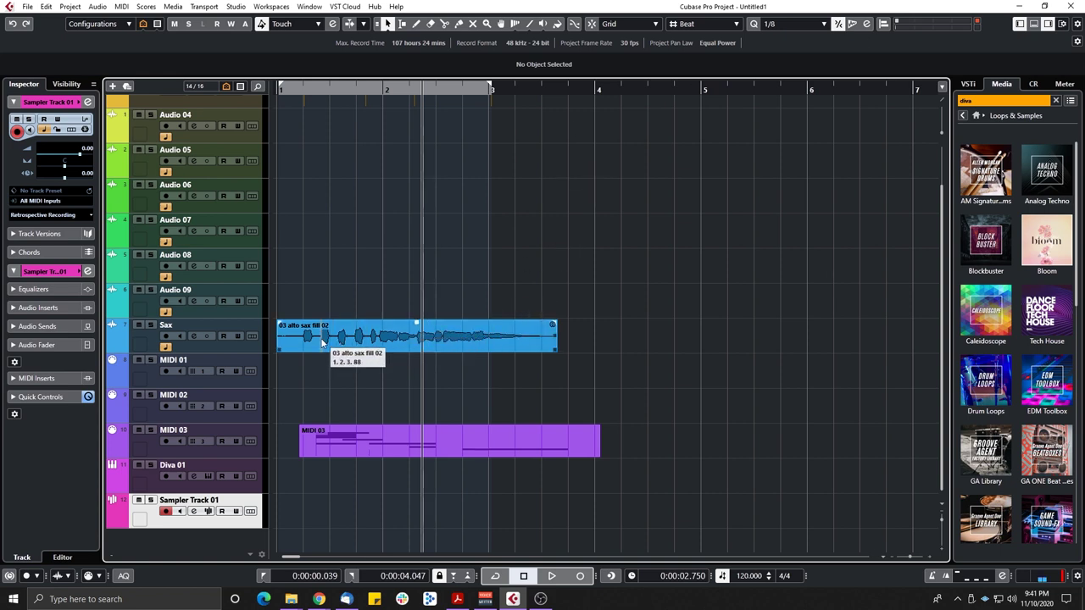
click(350, 348)
click(299, 359)
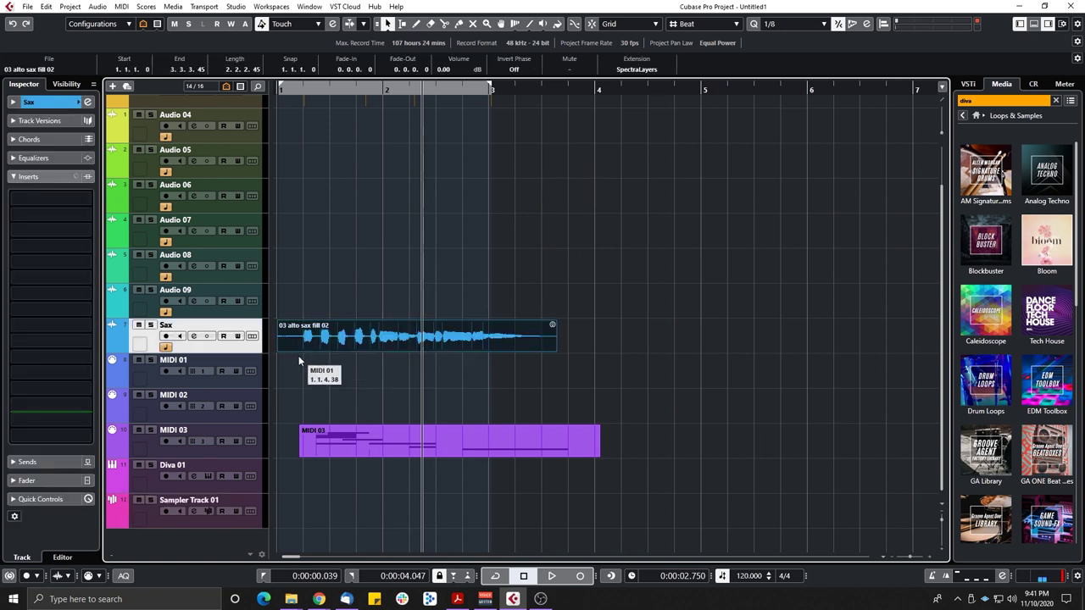
click(298, 355)
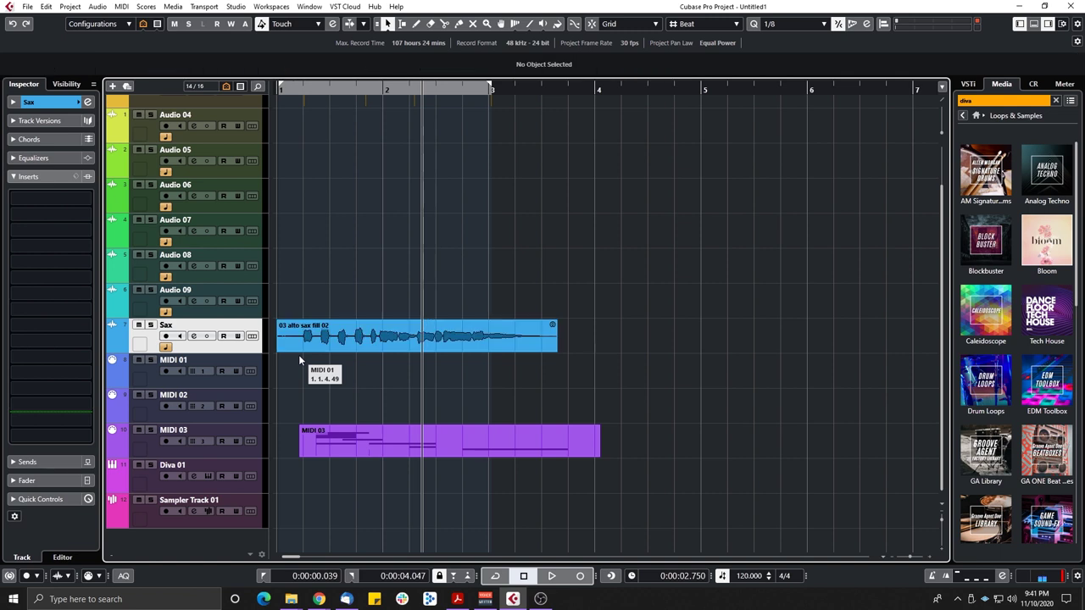
Solo the Sax track and audition its alto sax event
key(space)
key(s)
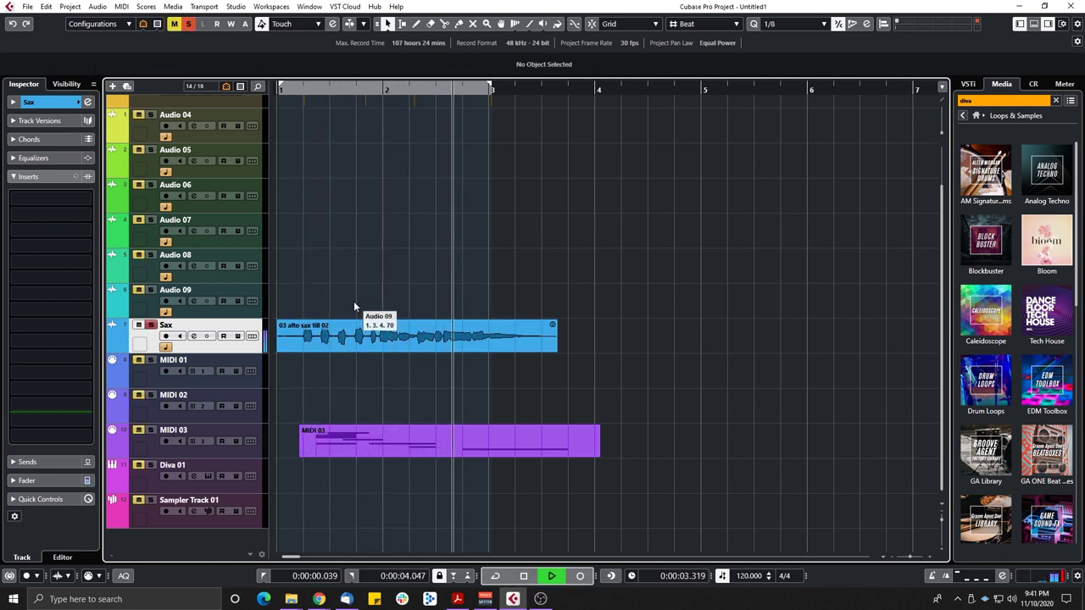
key(space)
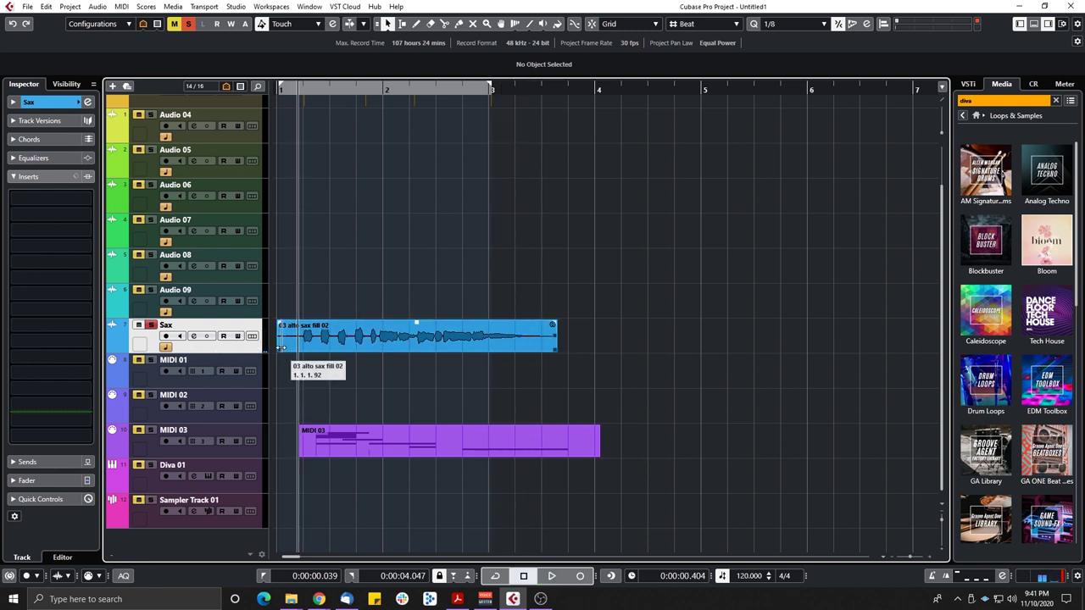
Insert the Squasher effect in the Sax track's first insert slot and place its window over the project
click(86, 200)
text(squ)
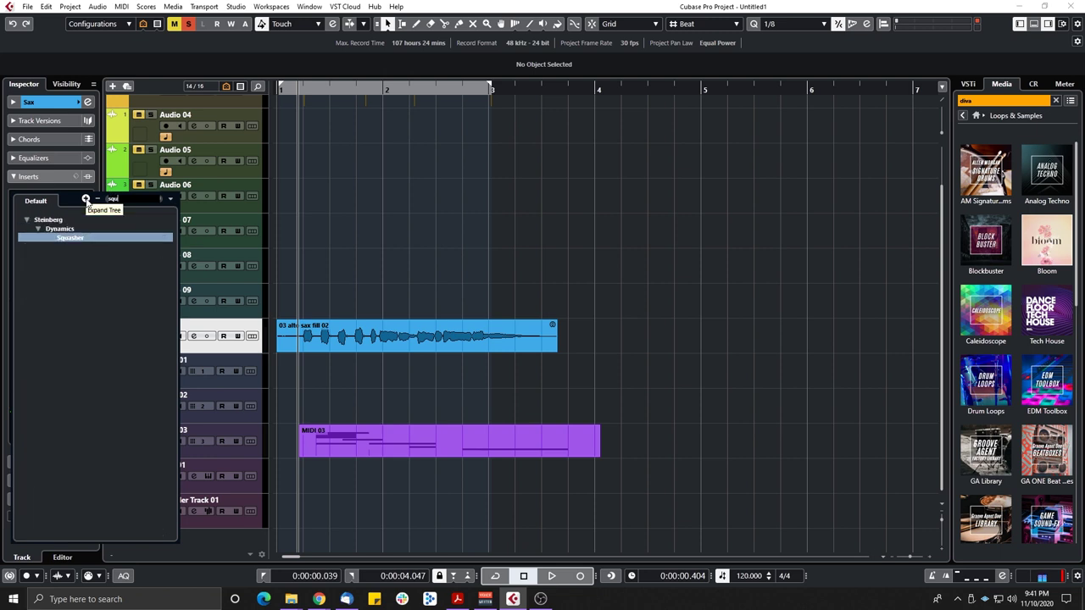
key(Return)
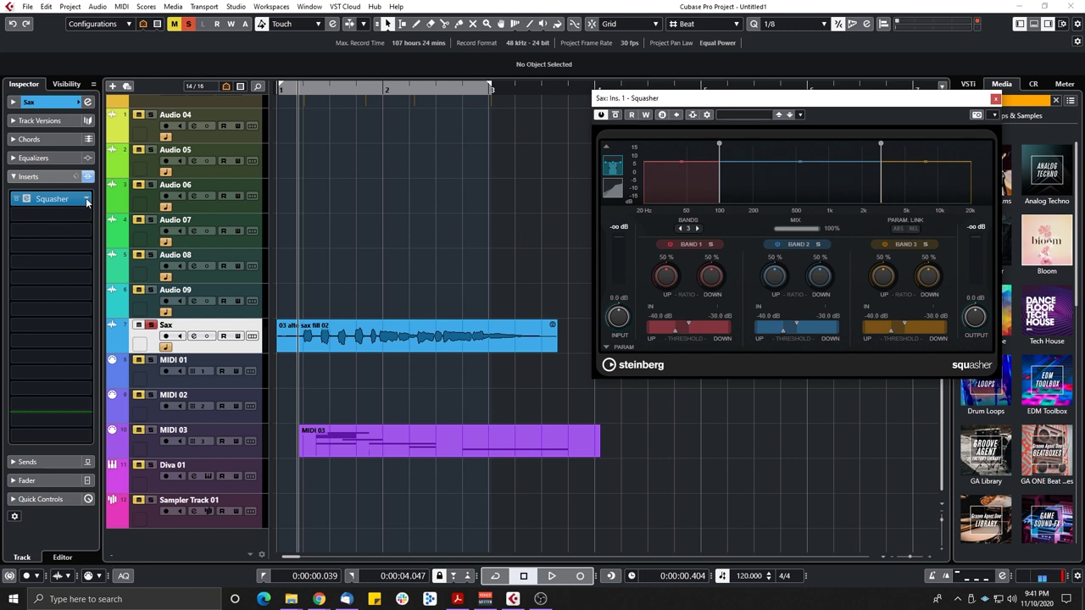
drag(341, 338, 314, 317)
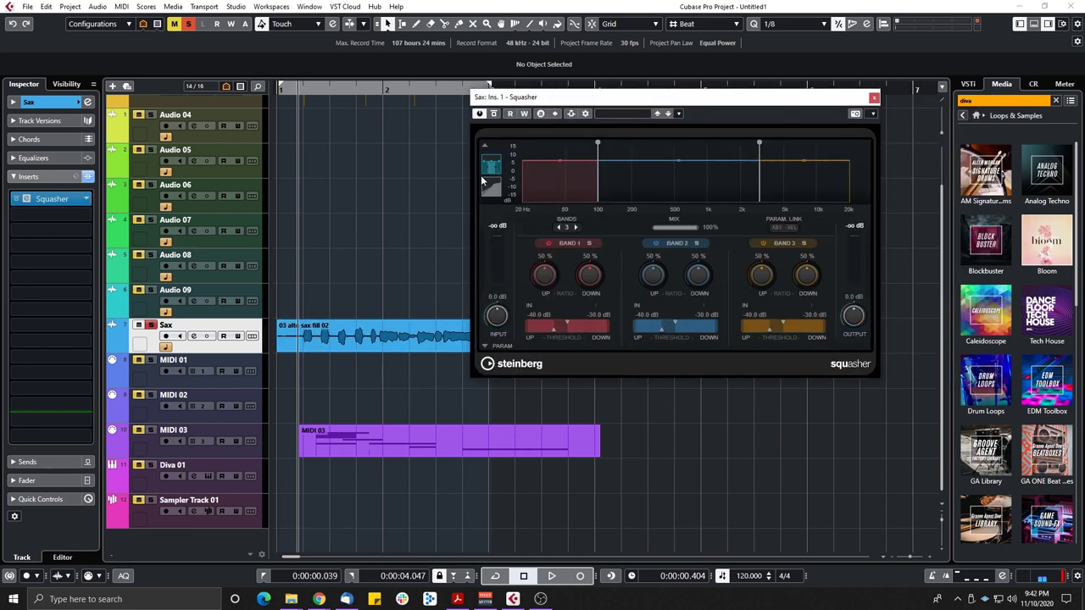
Compare the soloed sax with Squasher bypassed and active by playing it in both states
click(493, 114)
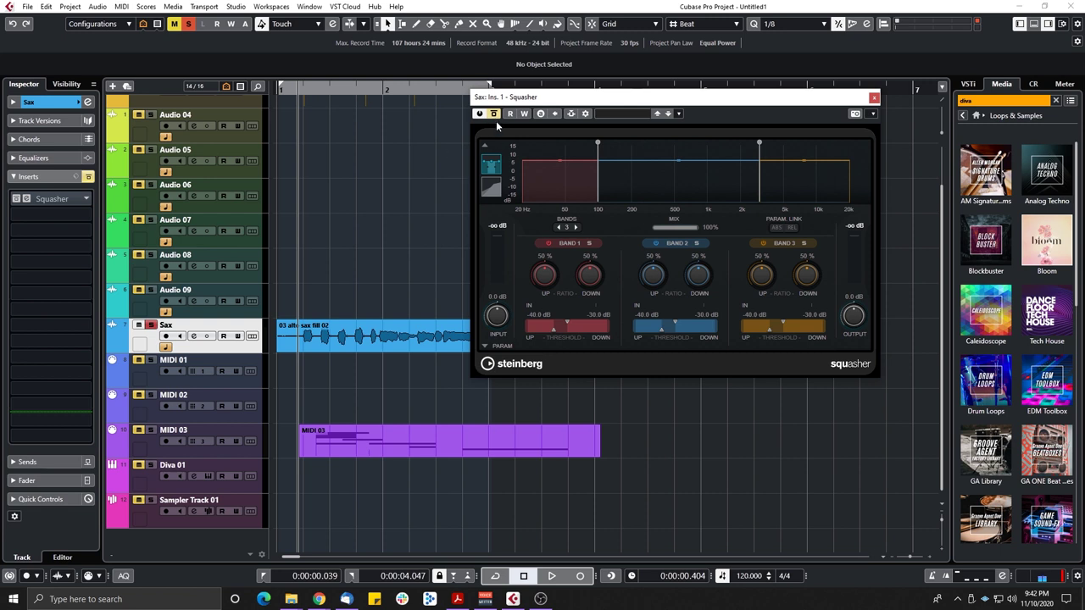
key(space)
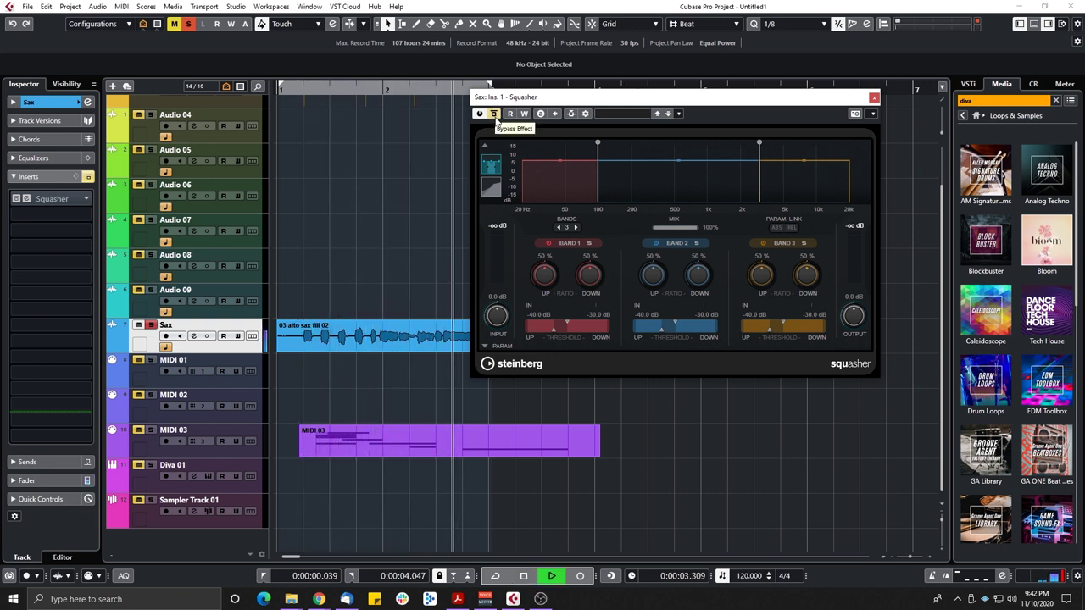
key(space)
click(494, 114)
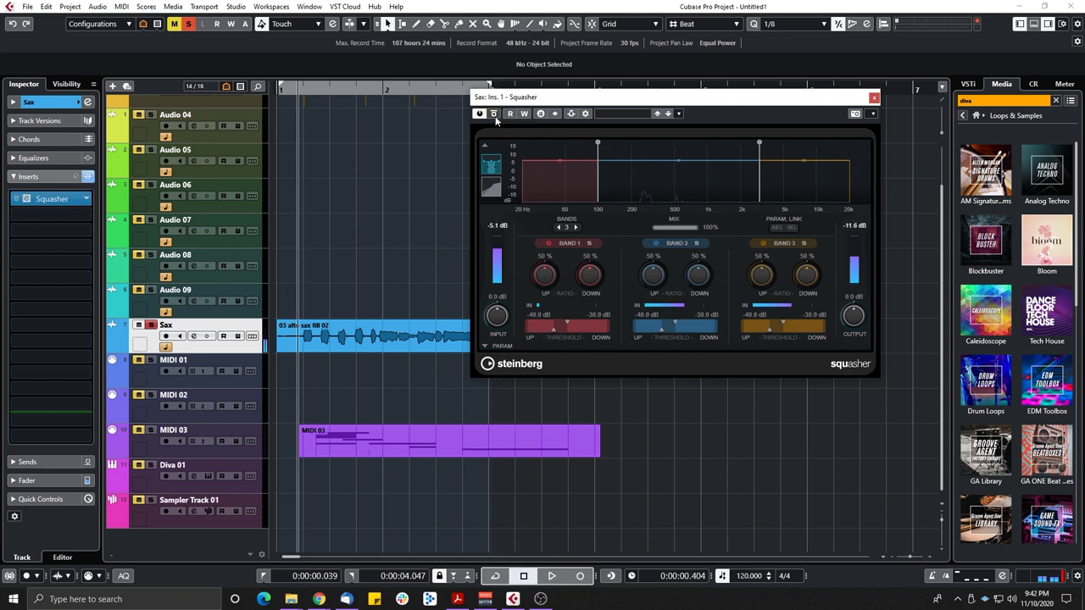
key(space)
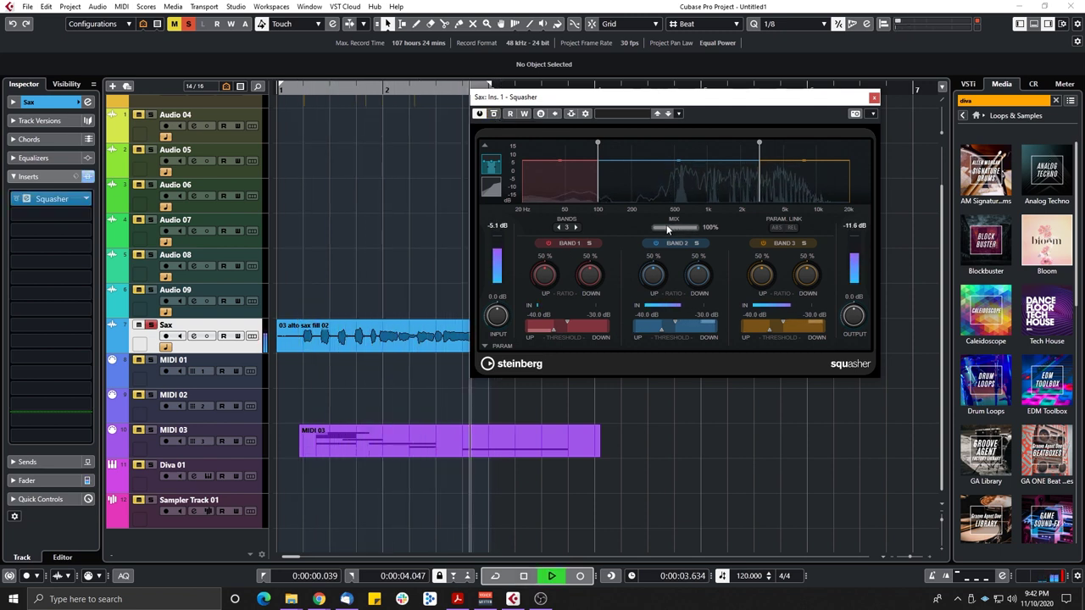
key(space)
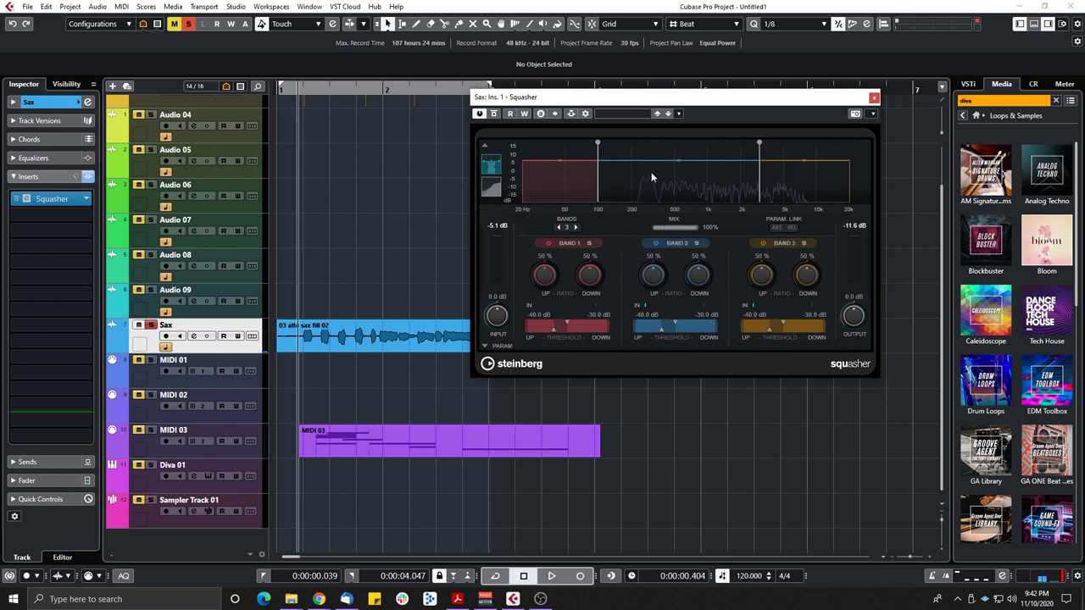
Load the Chord Fattener 2 preset in Squasher and play the sax through it
click(622, 115)
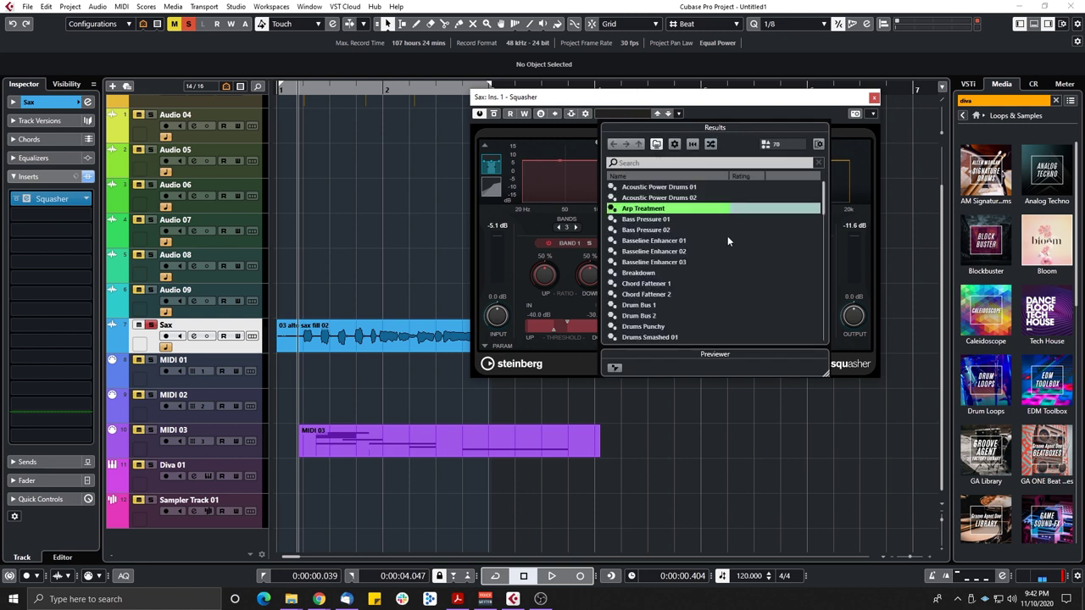
scroll(729, 235, down, 1)
click(642, 264)
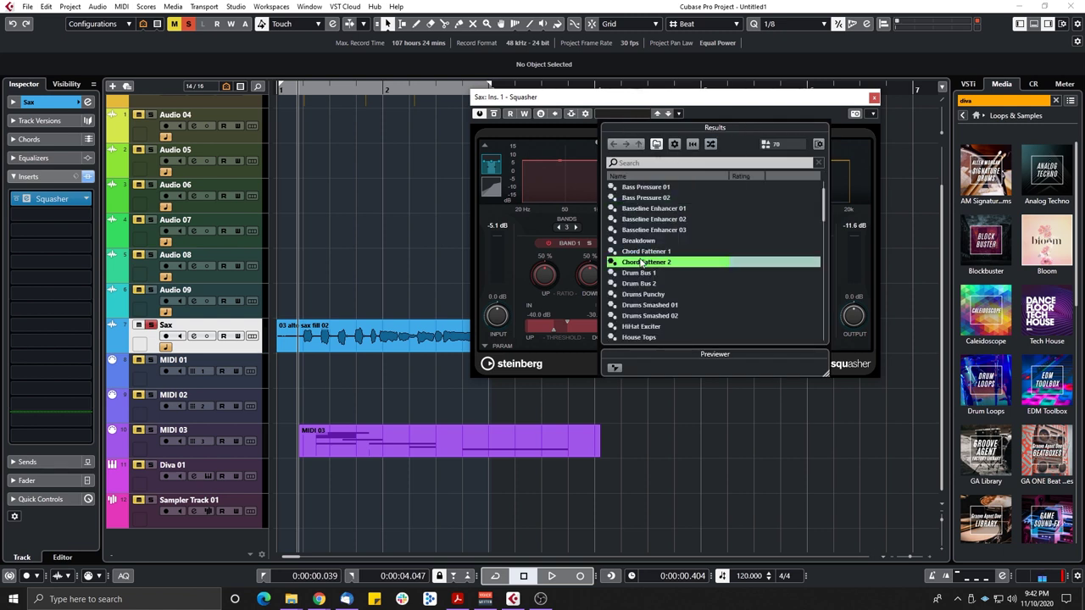
double_click(642, 264)
key(space)
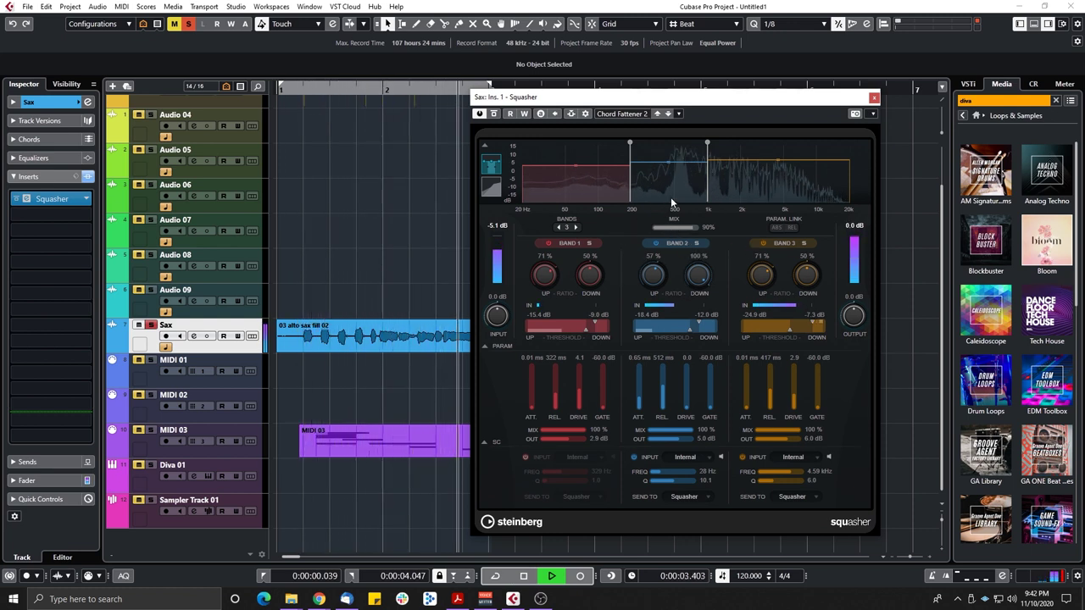
key(space)
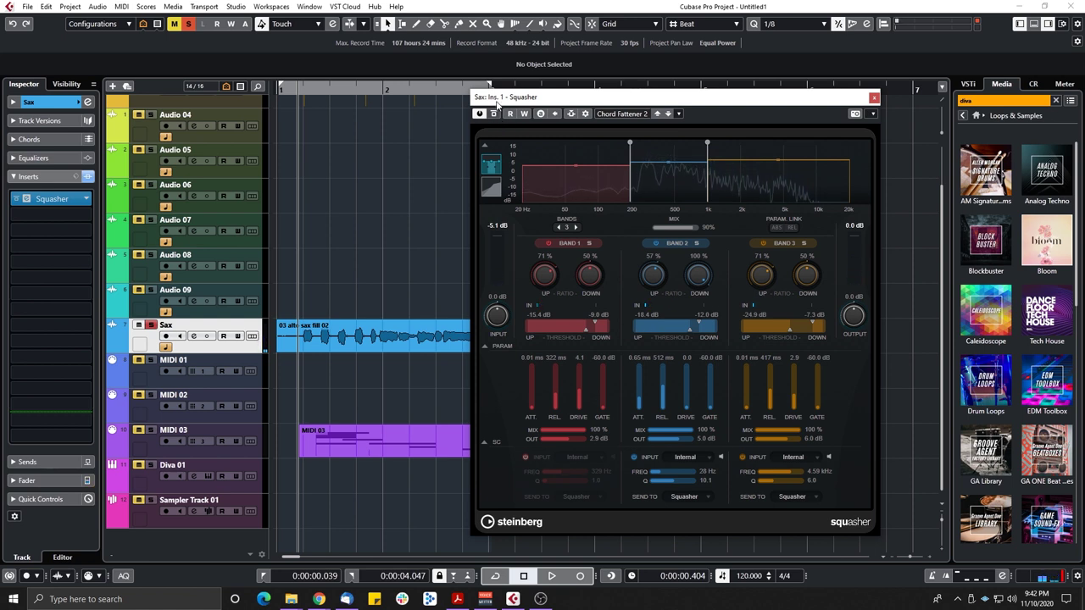
Bypass Squasher with the Chord Fattener 2 preset loaded and play the dry sax for comparison
click(494, 114)
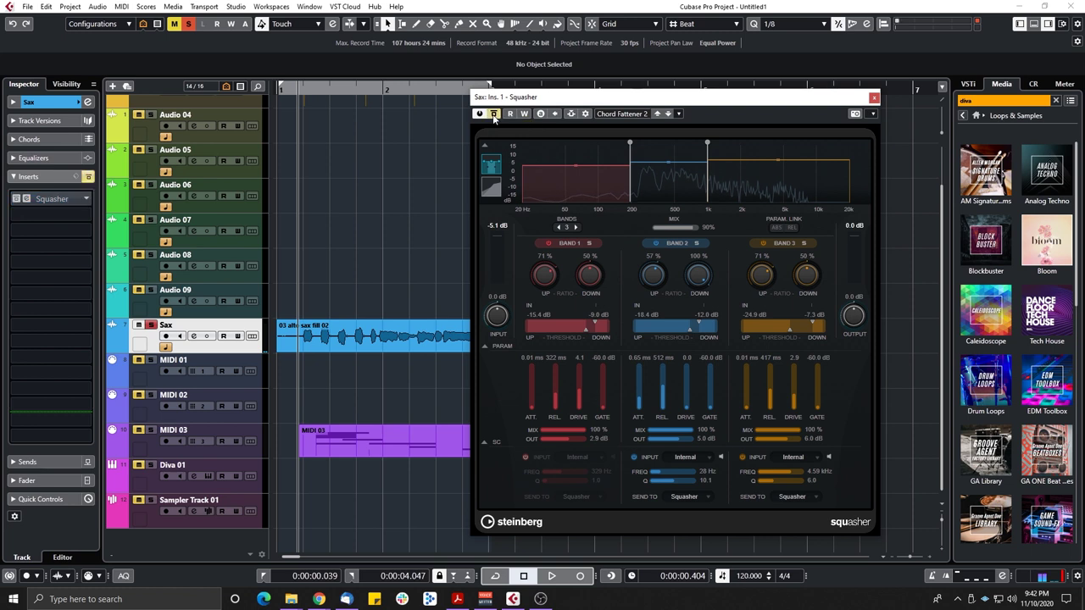
key(space)
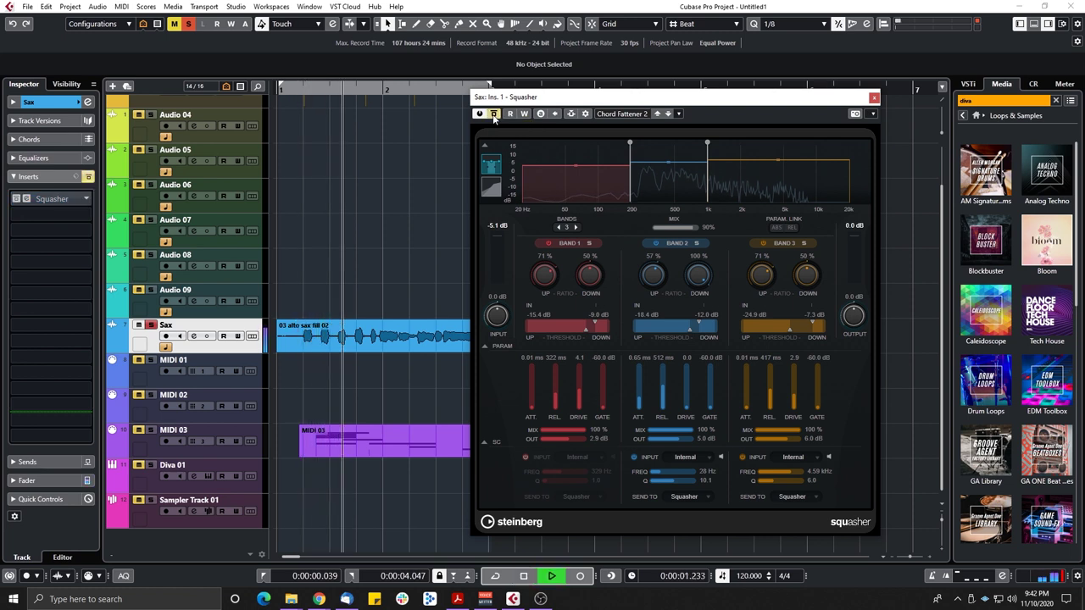
key(space)
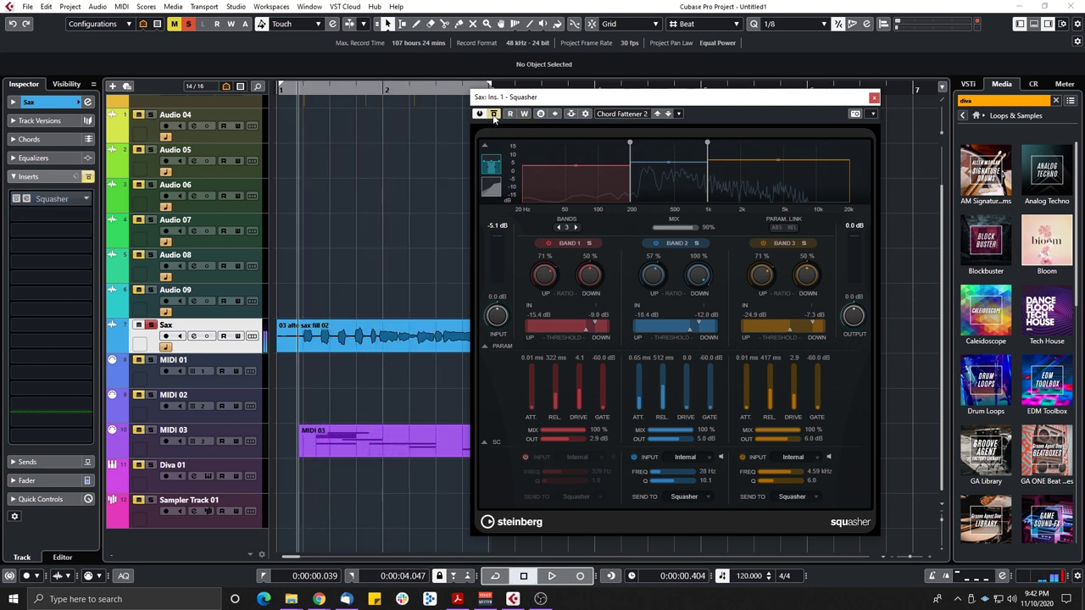
Reactivate Squasher with the Chord Fattener 2 preset and play the sax through it
click(494, 115)
key(space)
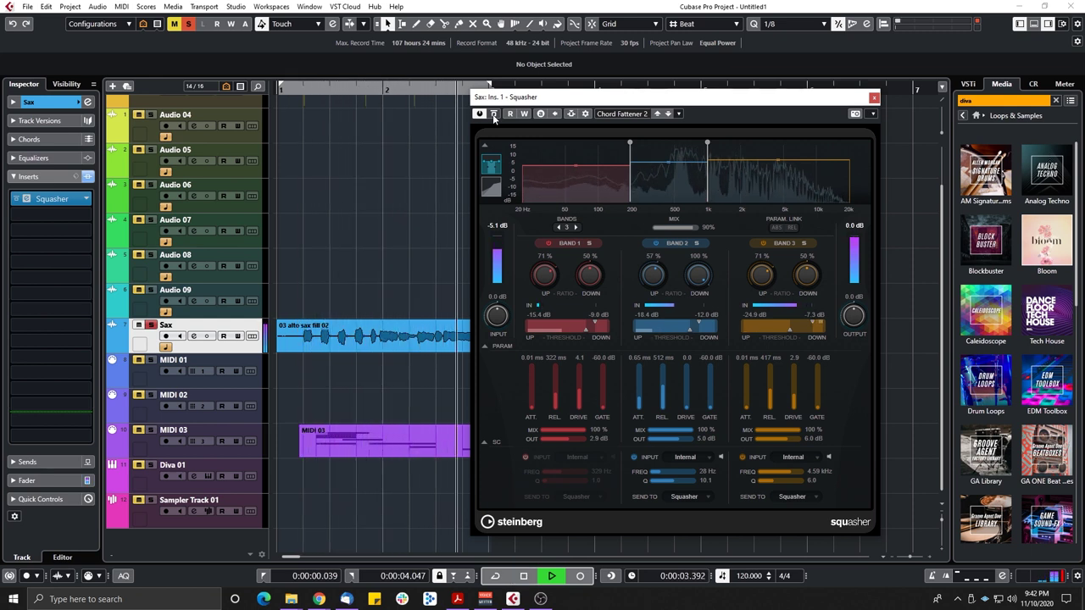
key(space)
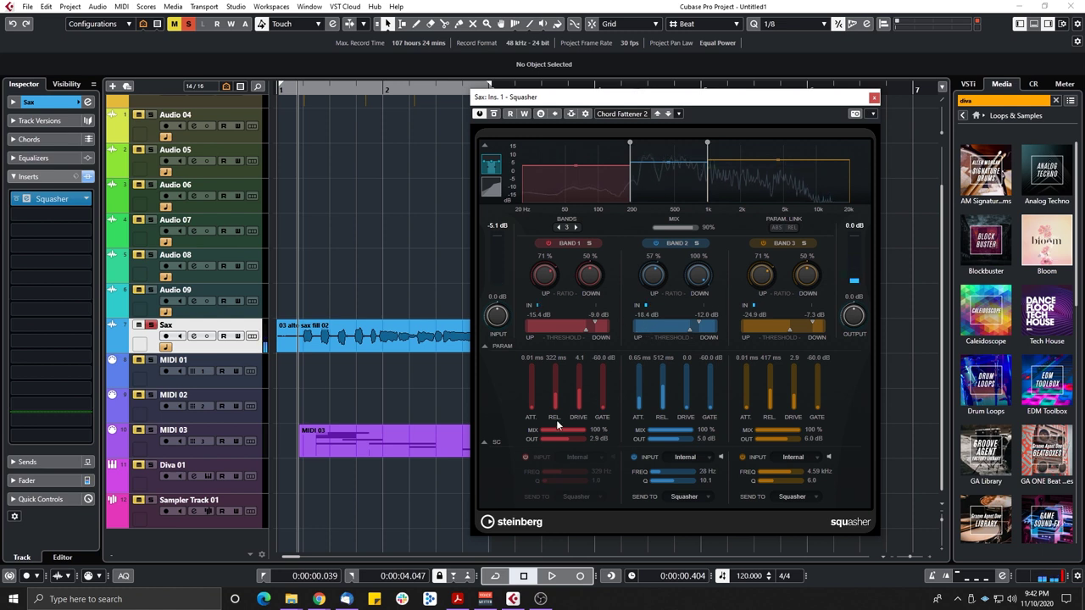
Move Squasher's upper crossover to about 1.08 kHz, and step the number of bands down to one and back up to three
mouse_move(674, 157)
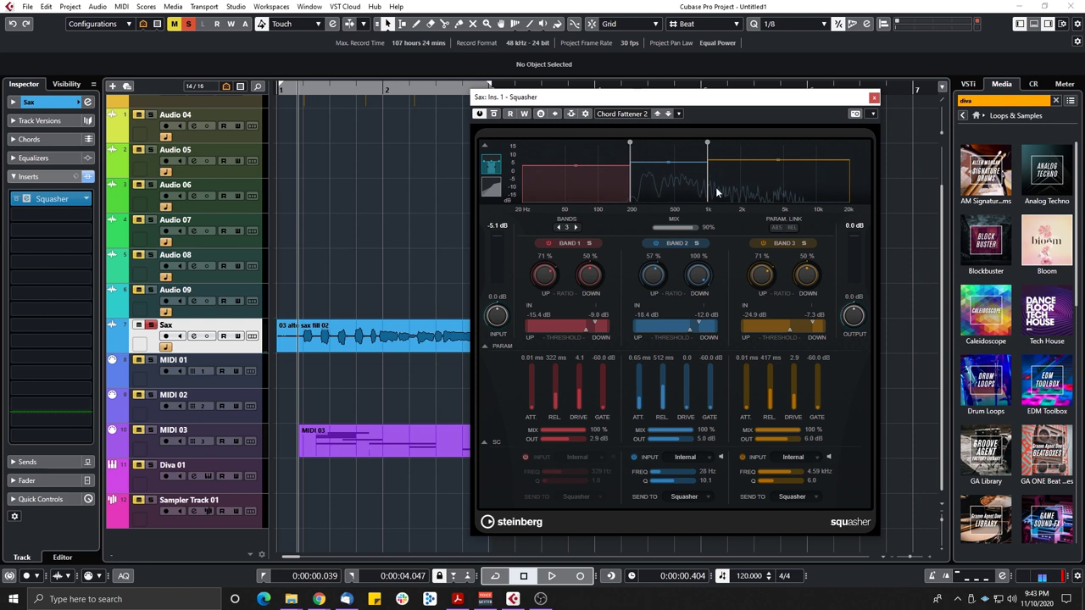
drag(707, 143, 711, 144)
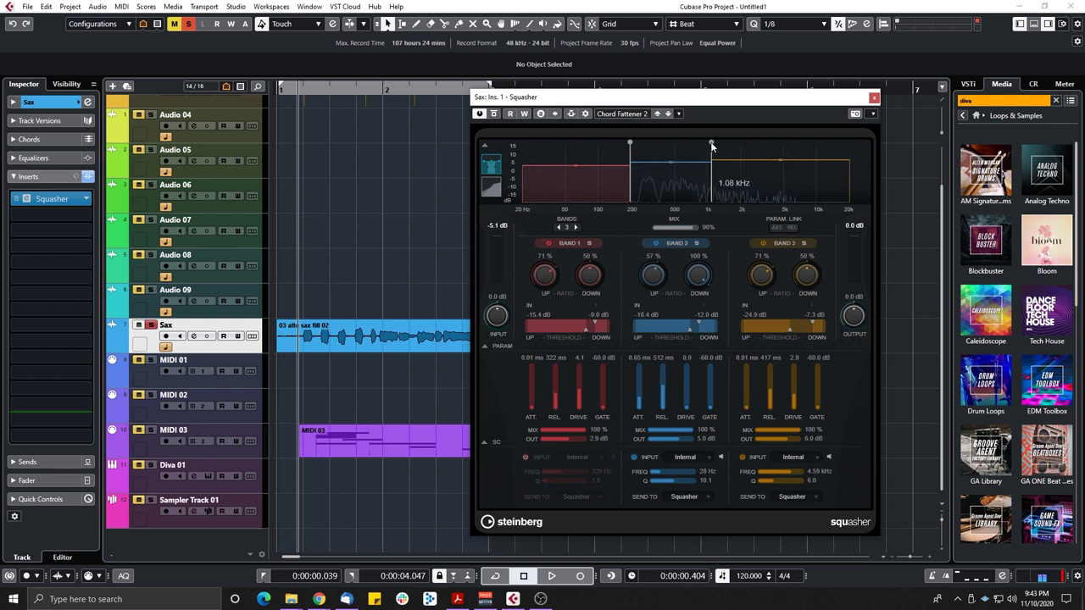
click(559, 227)
click(558, 228)
click(576, 227)
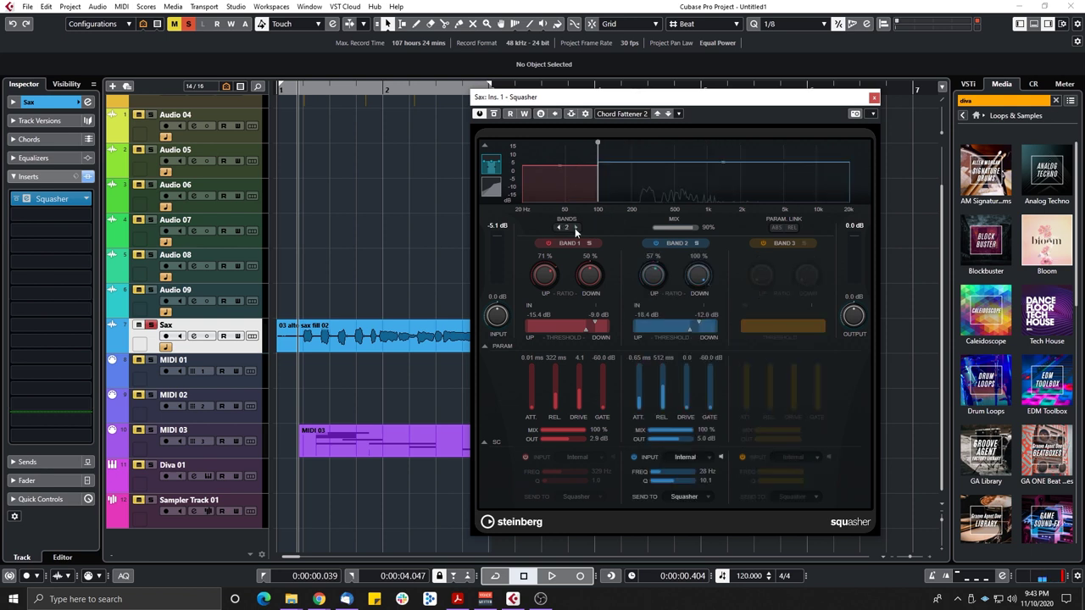
click(575, 227)
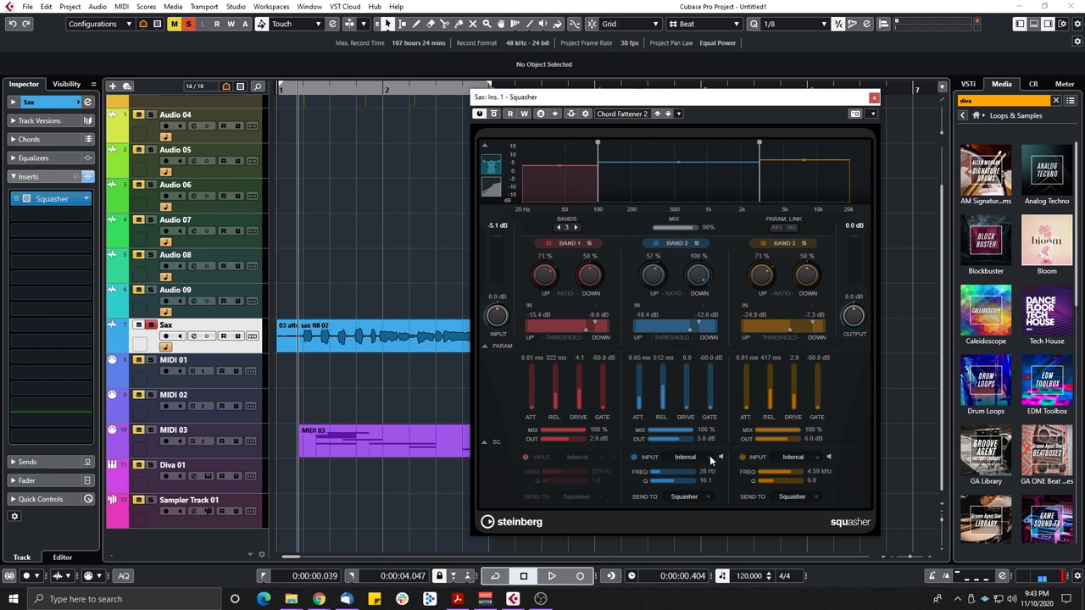
Examine the side-chain send destinations available for Squasher's band 2
click(685, 497)
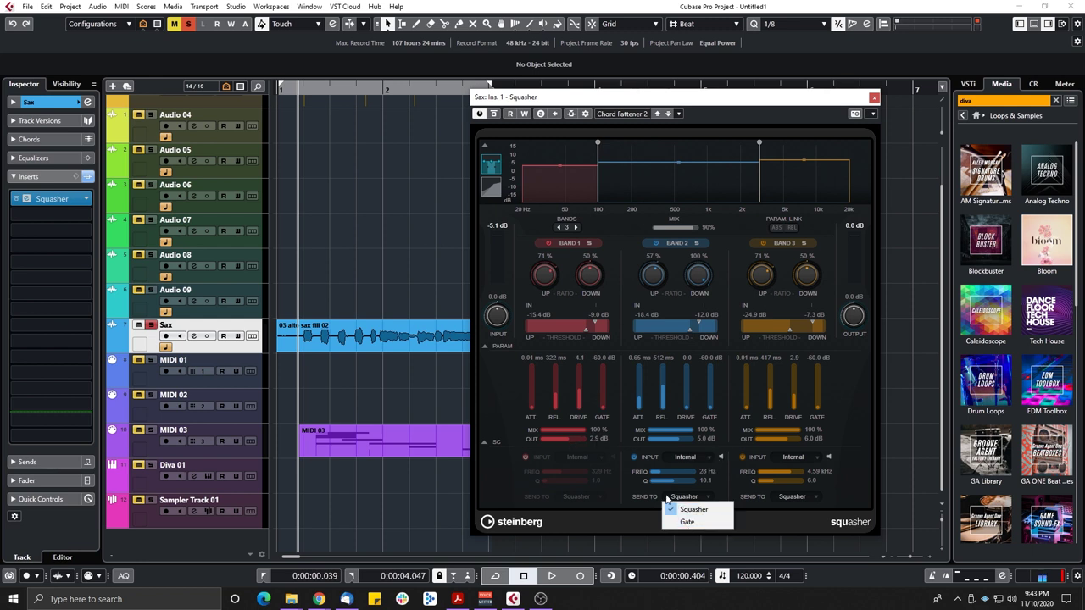
click(652, 513)
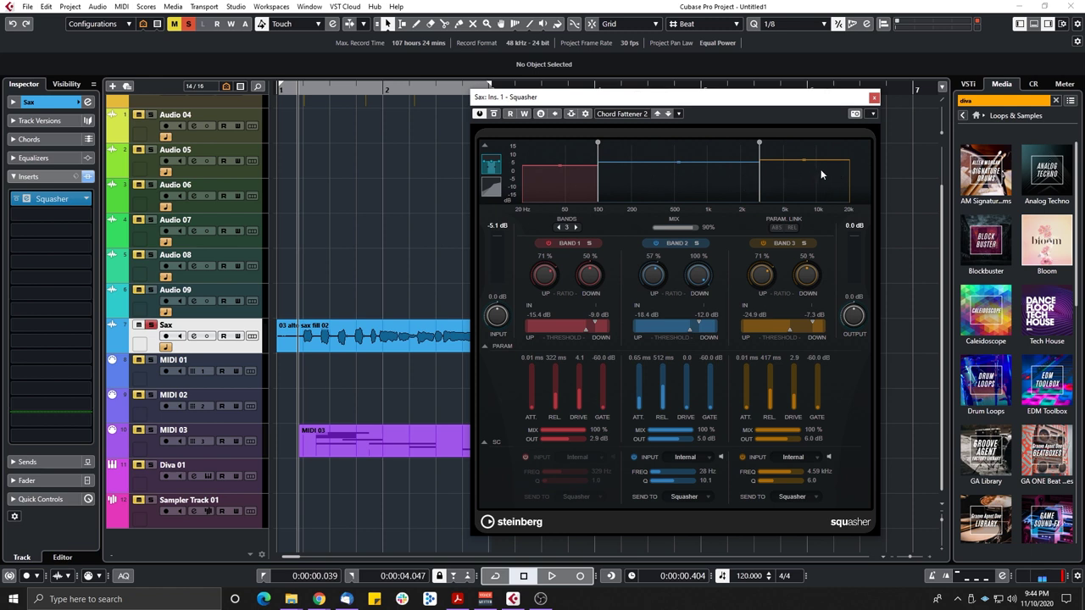
Open Squasher's side-chain routing, check the available inputs and add Audio 04 as the source for 1 - SC In
click(571, 113)
click(584, 116)
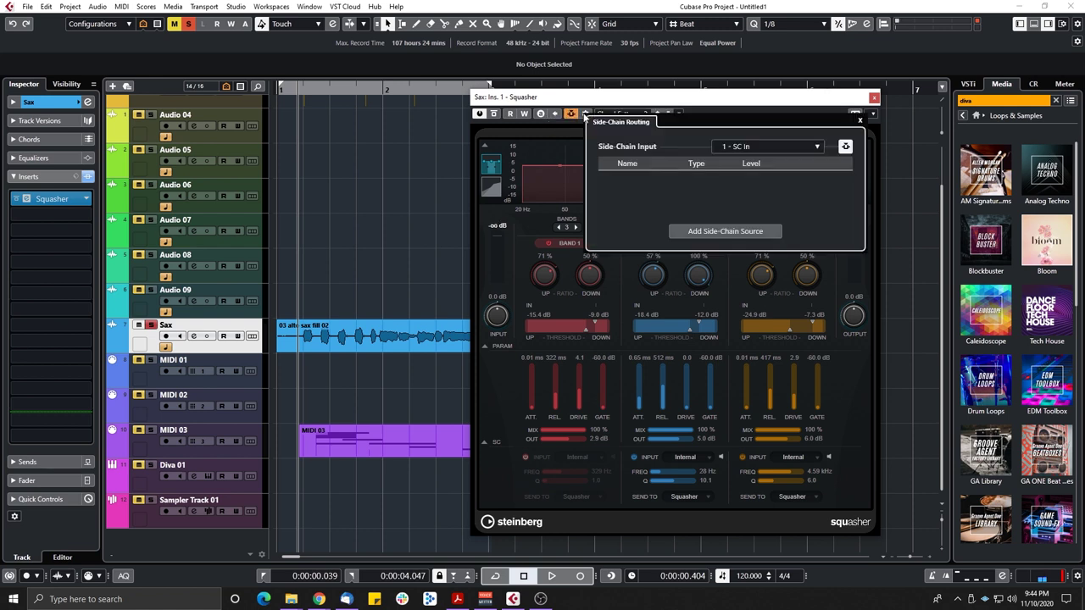
click(754, 148)
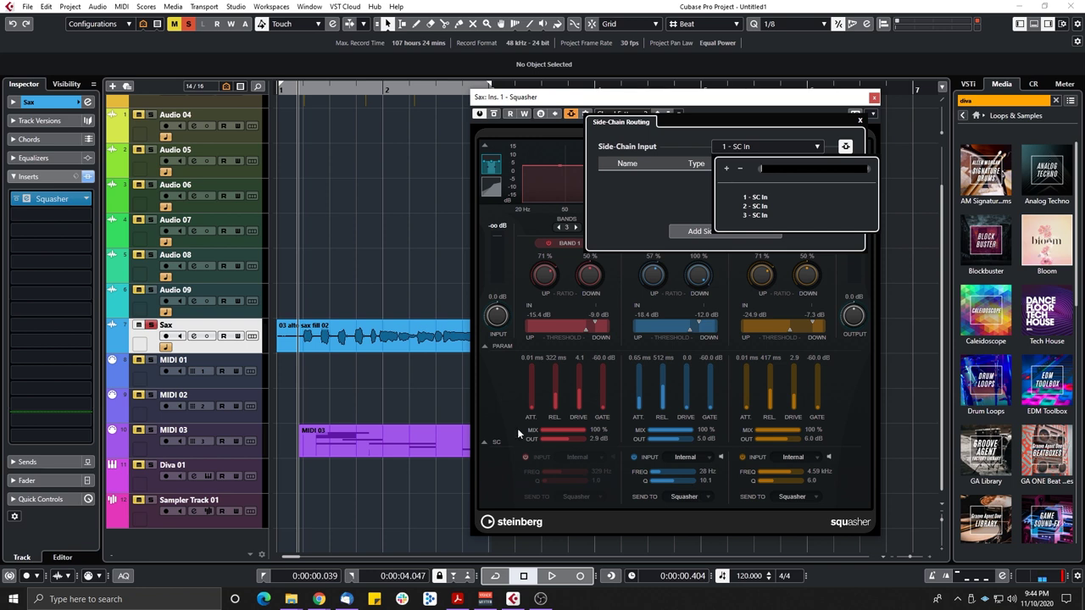
click(503, 406)
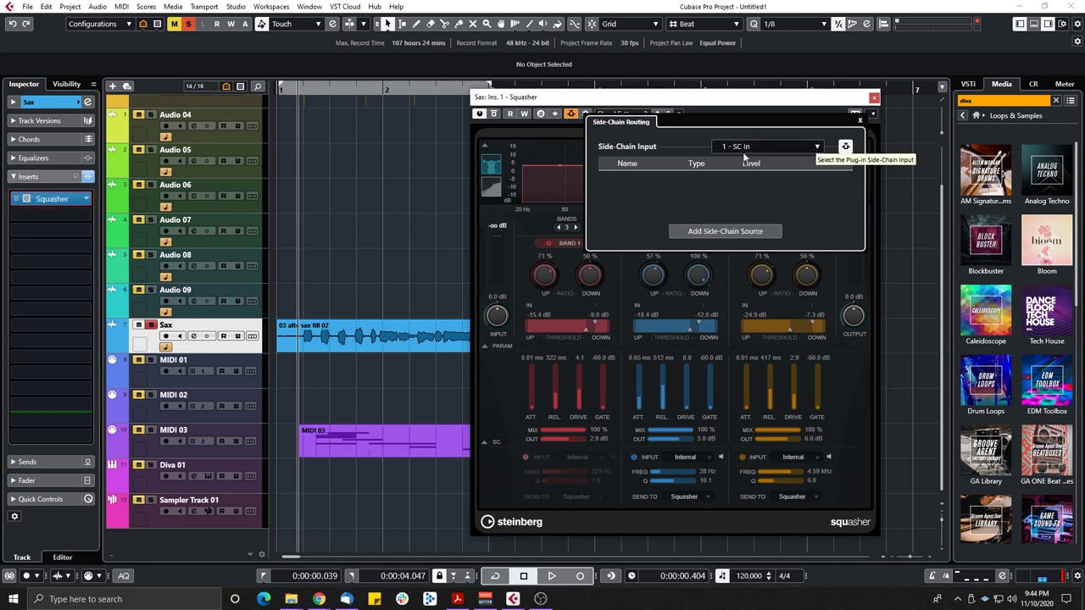
click(738, 234)
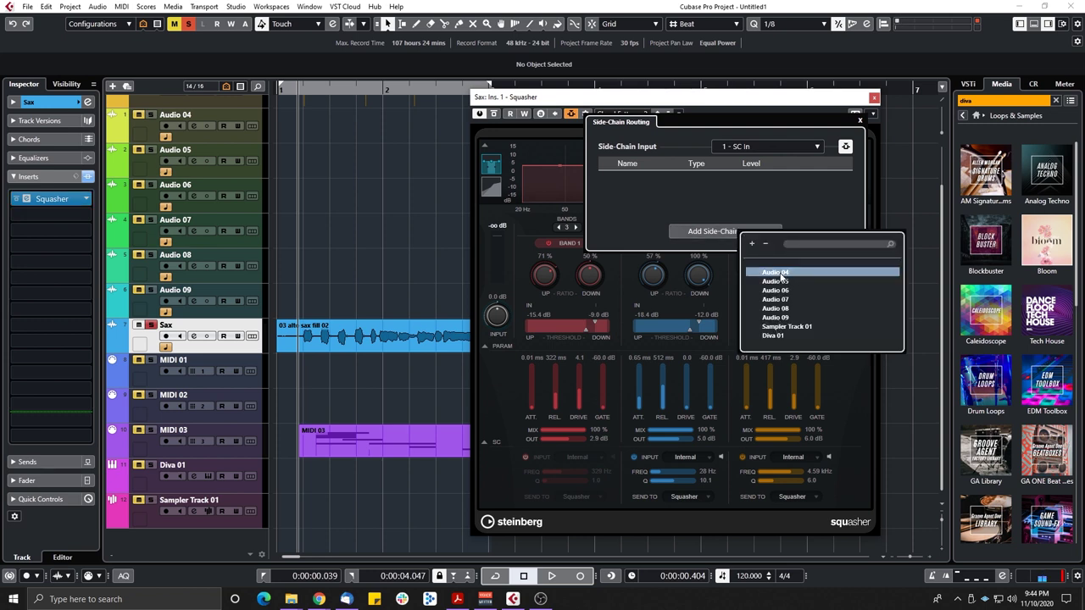
click(773, 272)
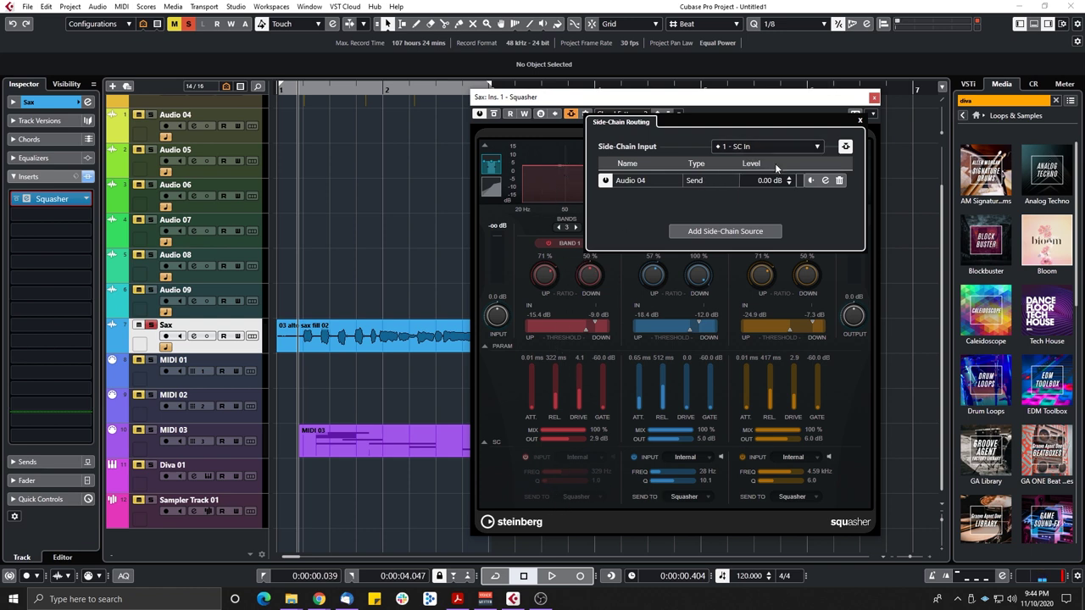
Add Audio 07 as the source for side-chain input 2 - SC In and close the side-chain routing
click(817, 148)
click(755, 206)
click(727, 231)
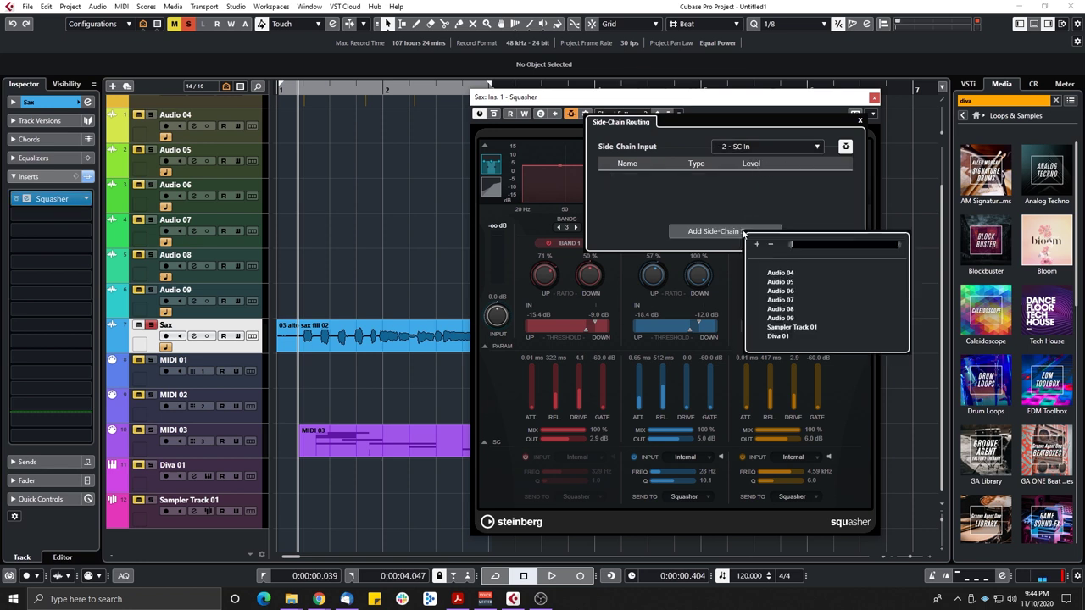
click(785, 301)
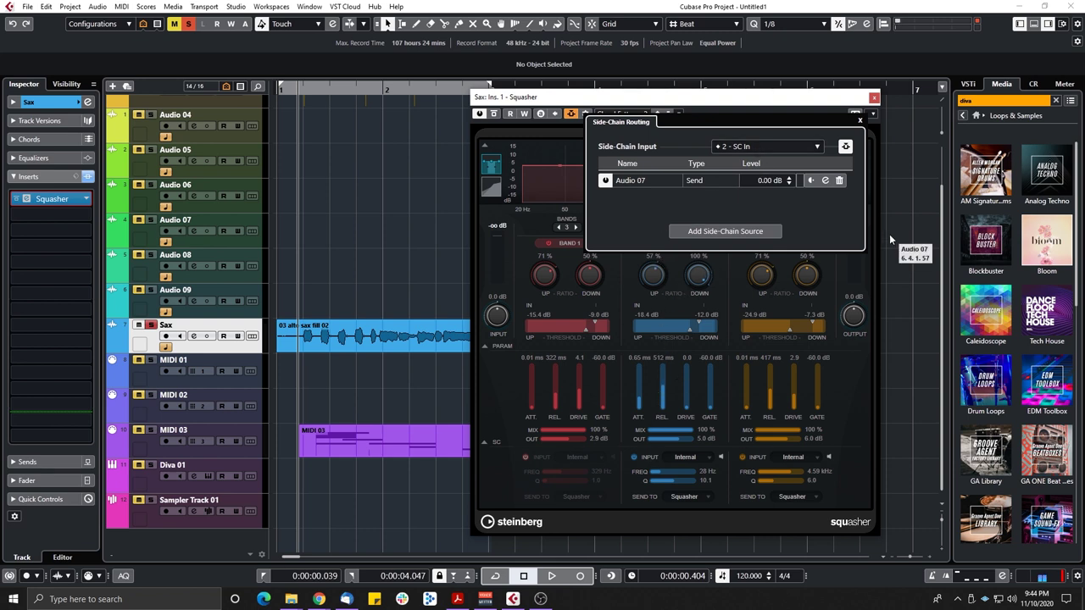
click(859, 120)
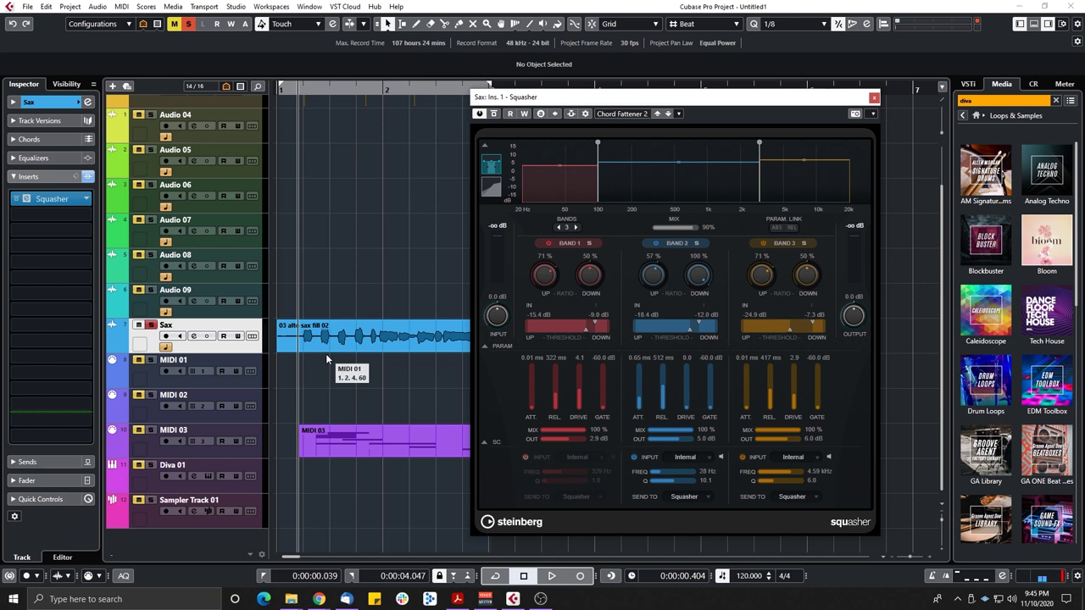
Insert the Frequency EQ in the Sax track's second insert slot, place its window over the project and play the sax through it
click(88, 216)
click(87, 216)
text(freque)
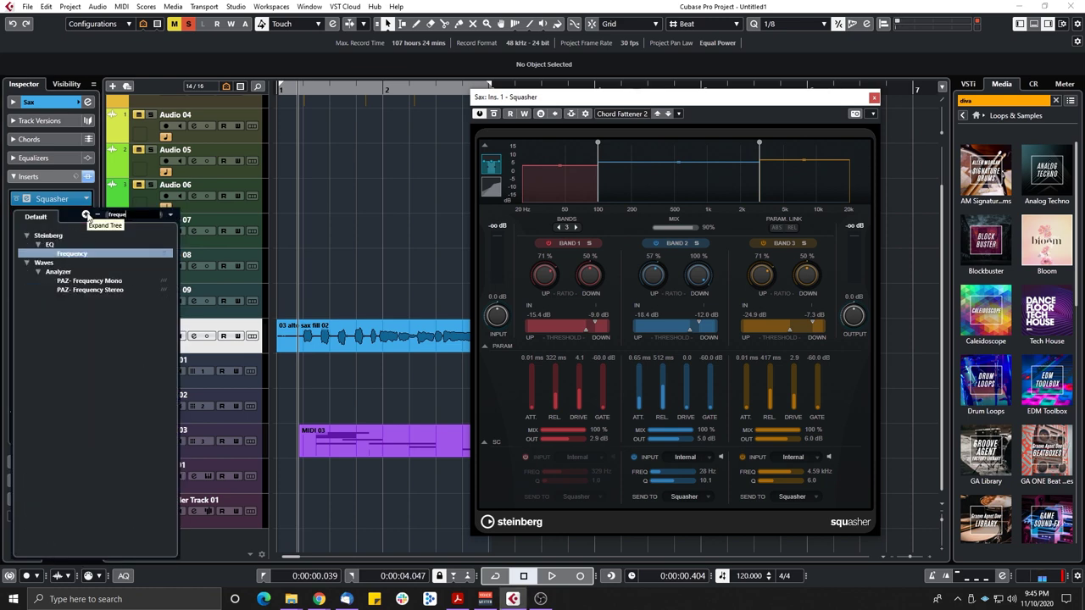
key(Return)
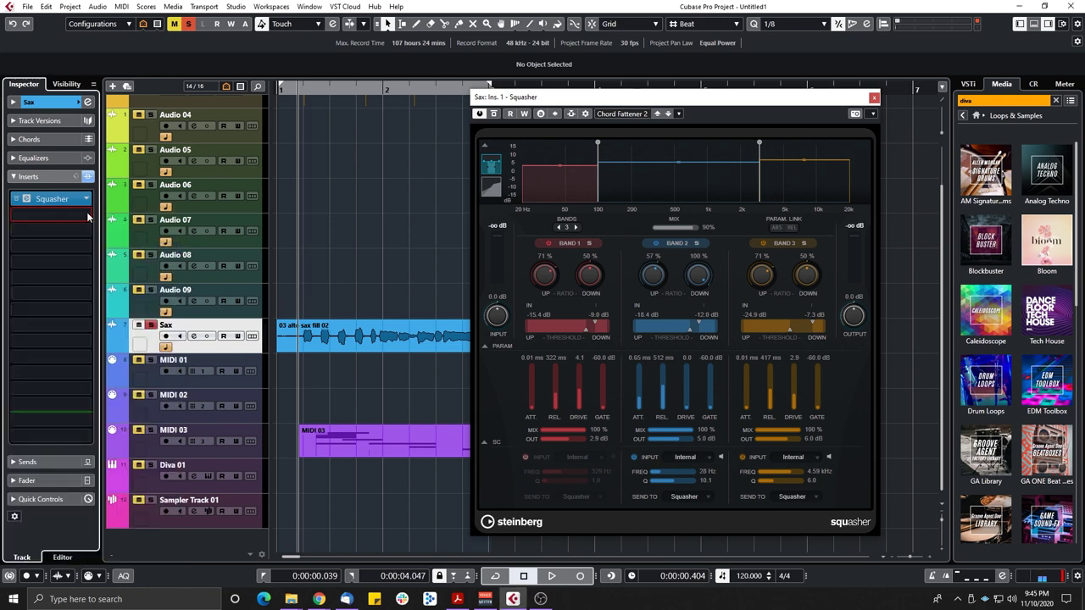
drag(352, 150, 642, 130)
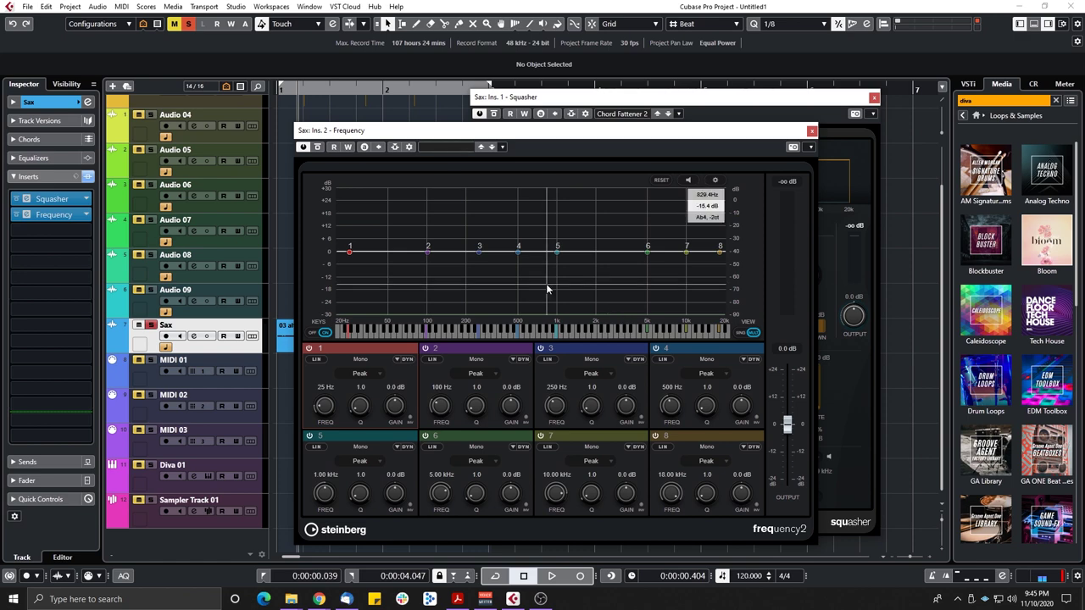
drag(552, 138, 614, 159)
key(space)
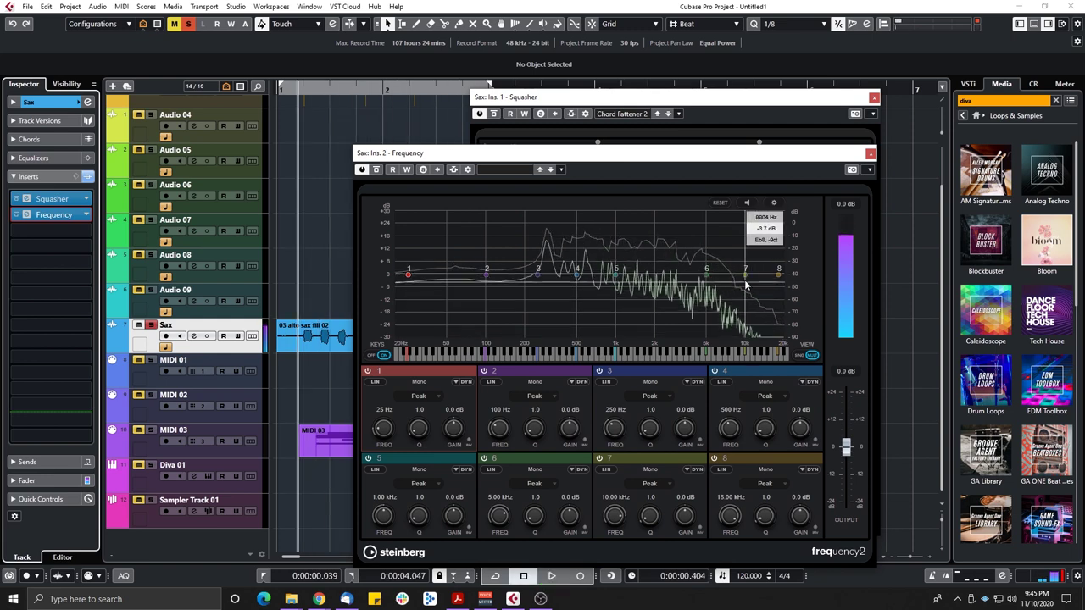
key(space)
Make Frequency's band 8 a High Shelf cut at about 13.12 kHz and -9.8 dB
mouse_move(779, 281)
mouse_down()
mouse_move(739, 288)
mouse_move(785, 281)
mouse_up()
click(753, 488)
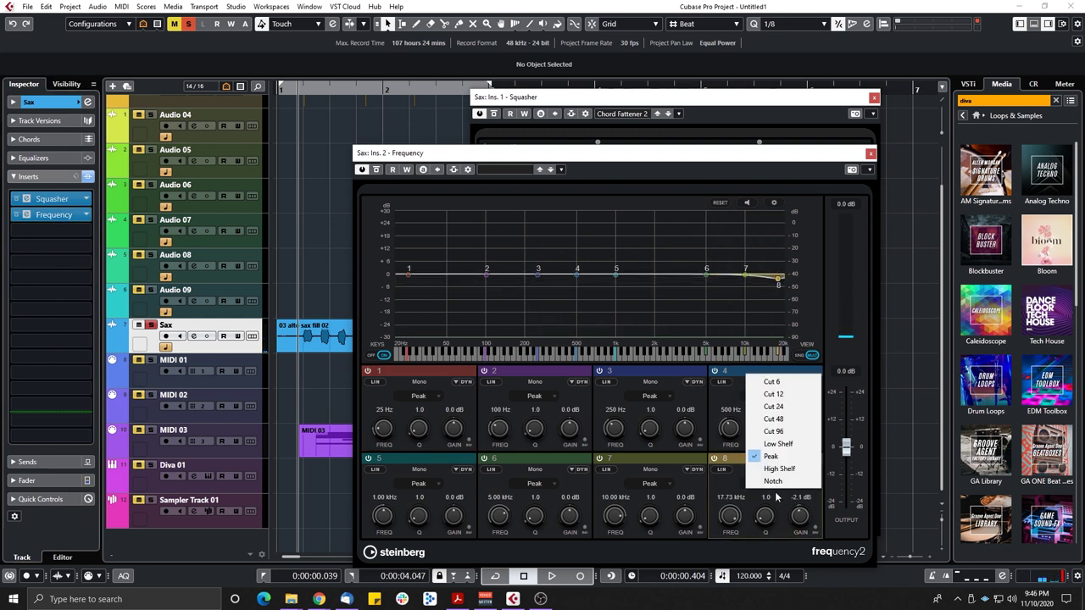
click(776, 470)
drag(778, 281, 761, 297)
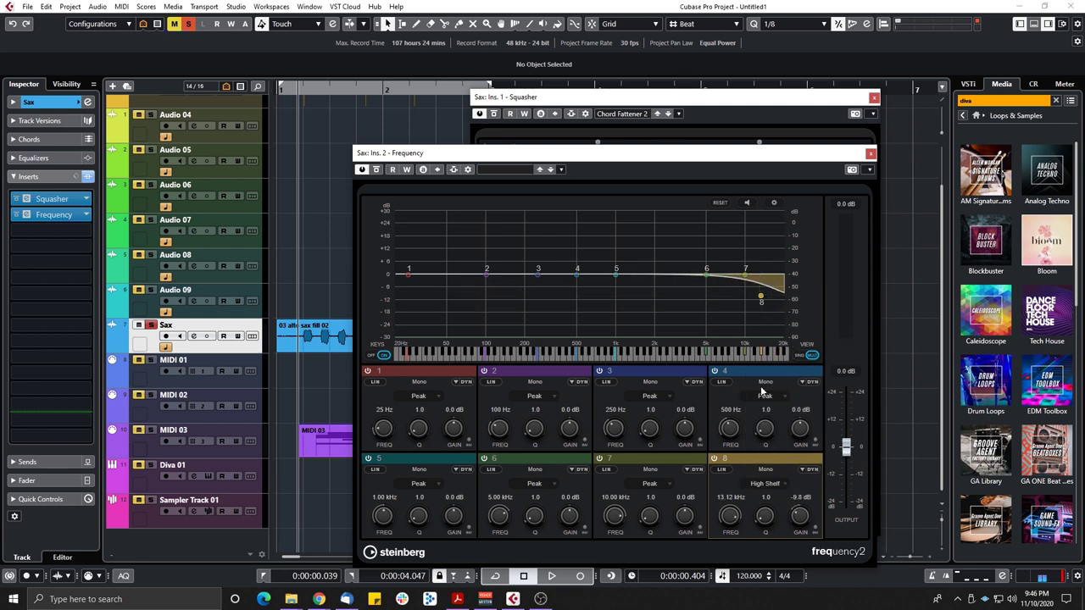
Enable dynamic processing on band 8 with a -37.8 dB threshold, lower its shelf to about 8.5 kHz and play the sax
click(811, 472)
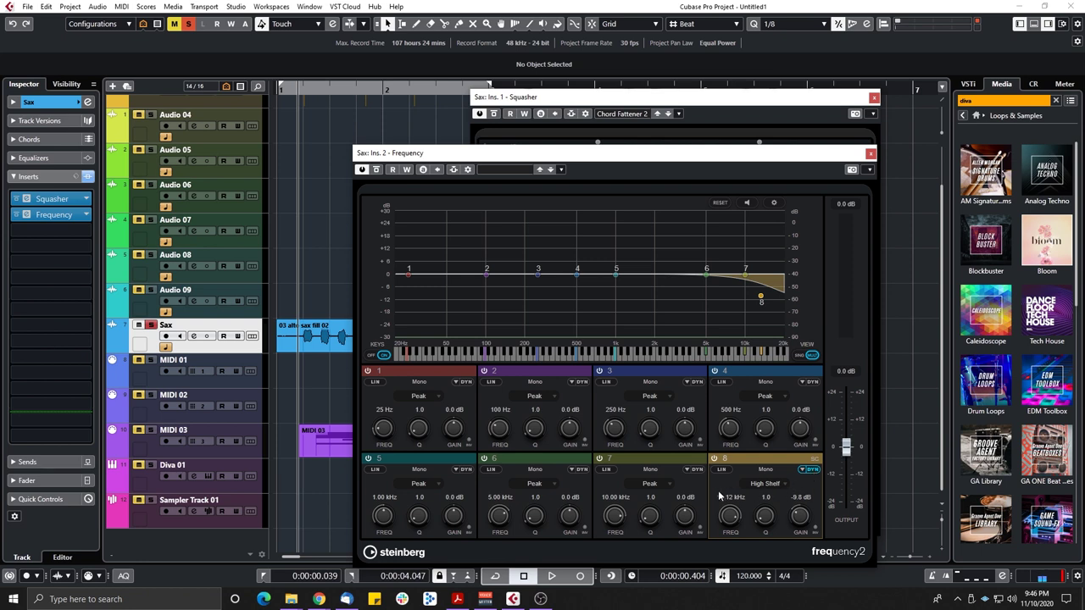
click(803, 472)
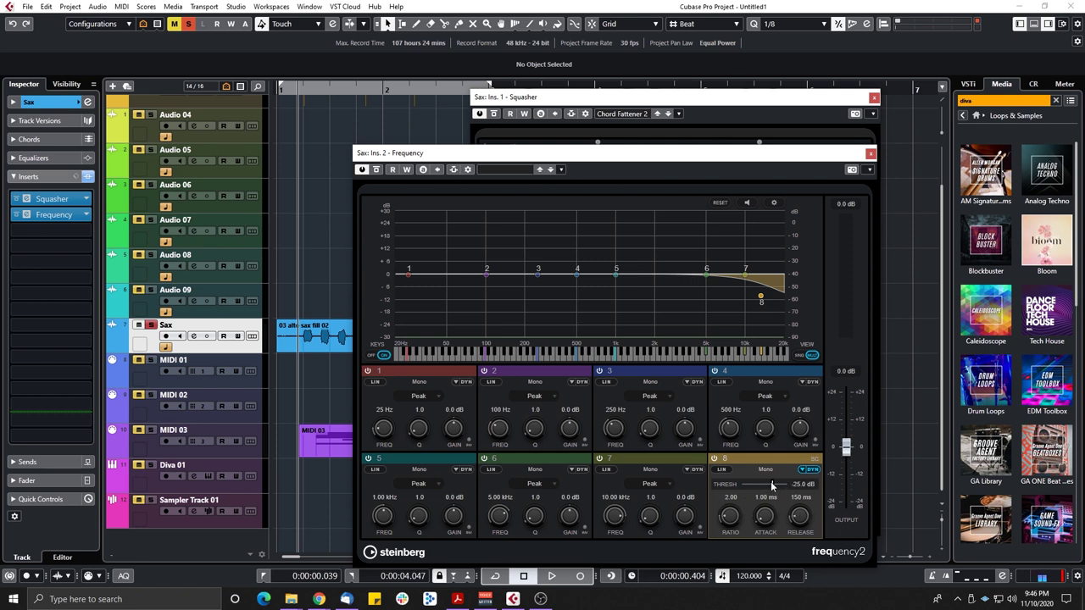
key(space)
drag(771, 484, 765, 488)
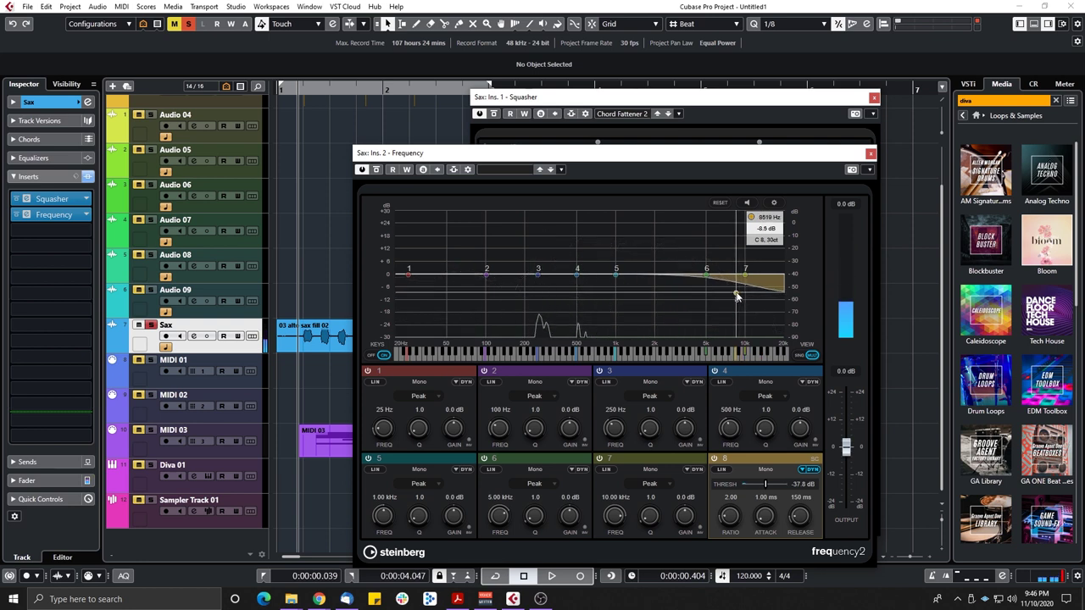
key(space)
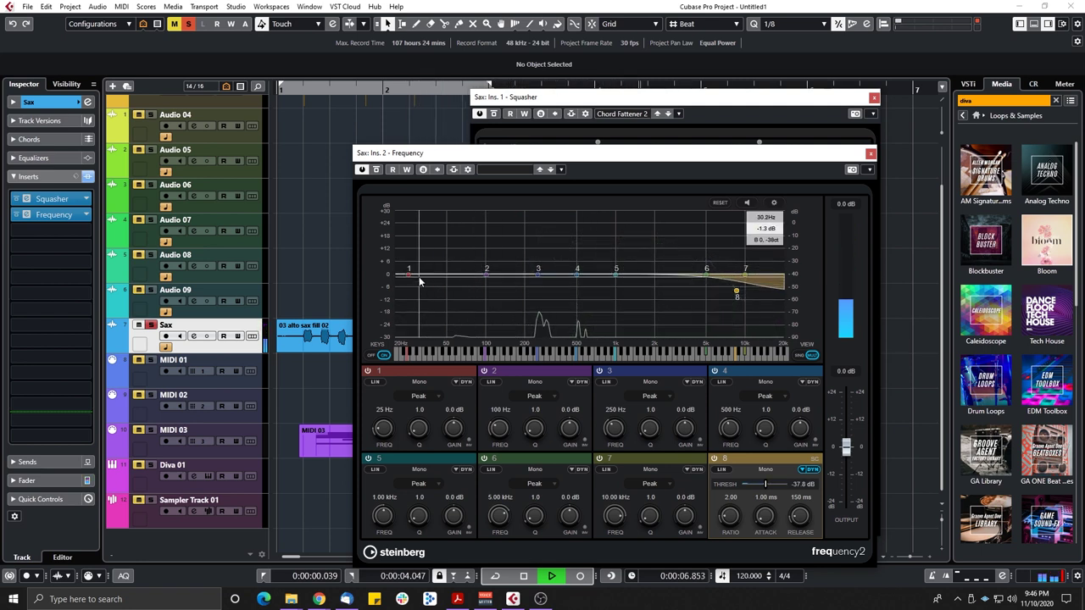
Make band 1 a Low Shelf cut at about 150 Hz and -11.9 dB
click(418, 396)
click(424, 472)
drag(408, 274, 509, 302)
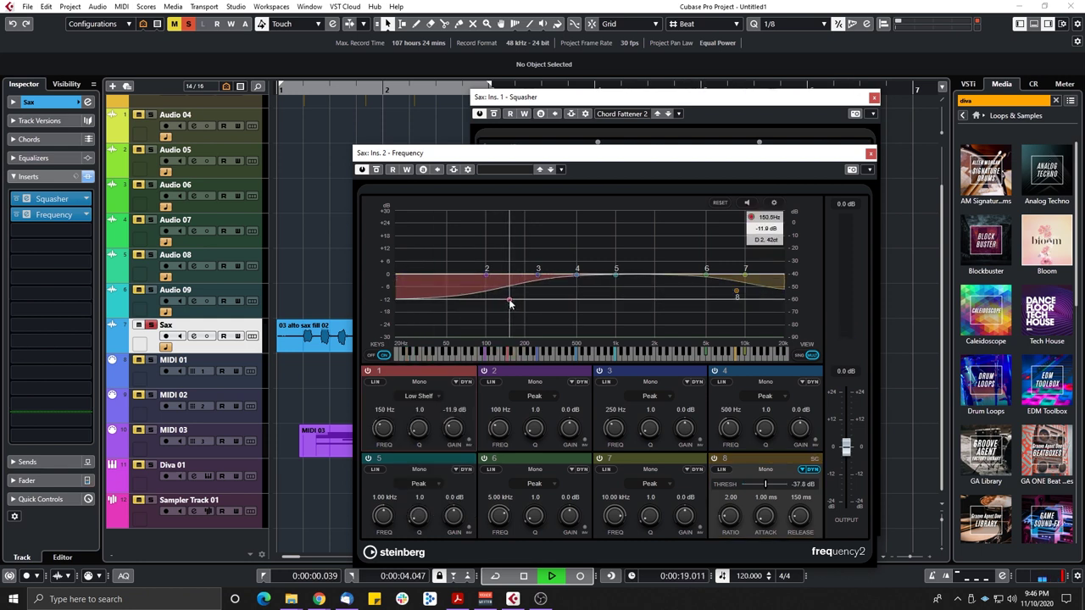
Enable dynamic processing on band 1 with a -48.6 dB threshold and raise its shelf frequency slightly while playing the sax
click(464, 382)
drag(424, 397, 413, 397)
key(space)
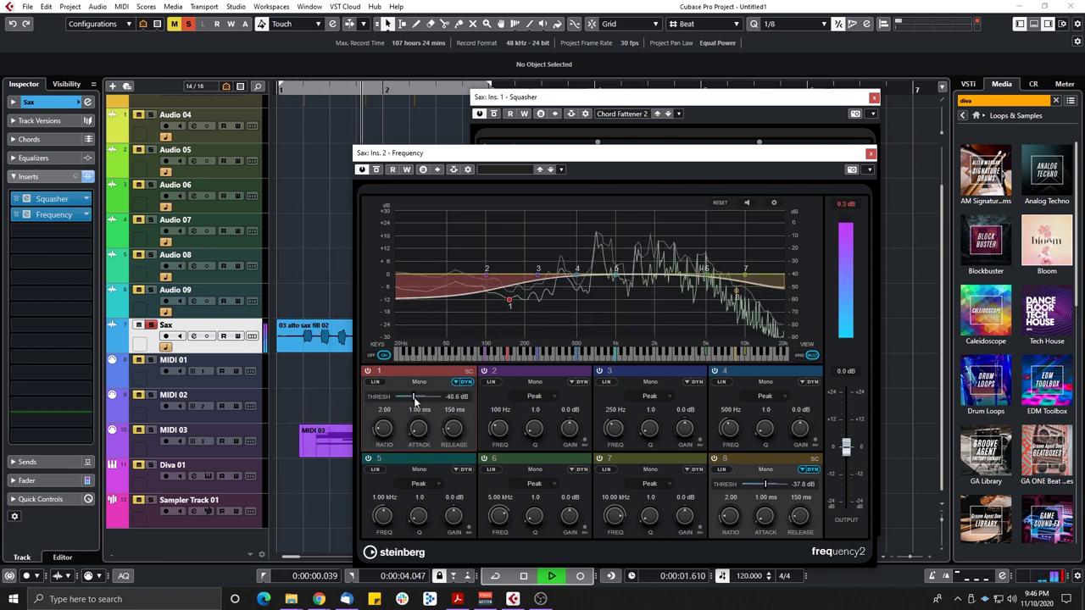
mouse_move(510, 303)
drag(509, 302, 532, 305)
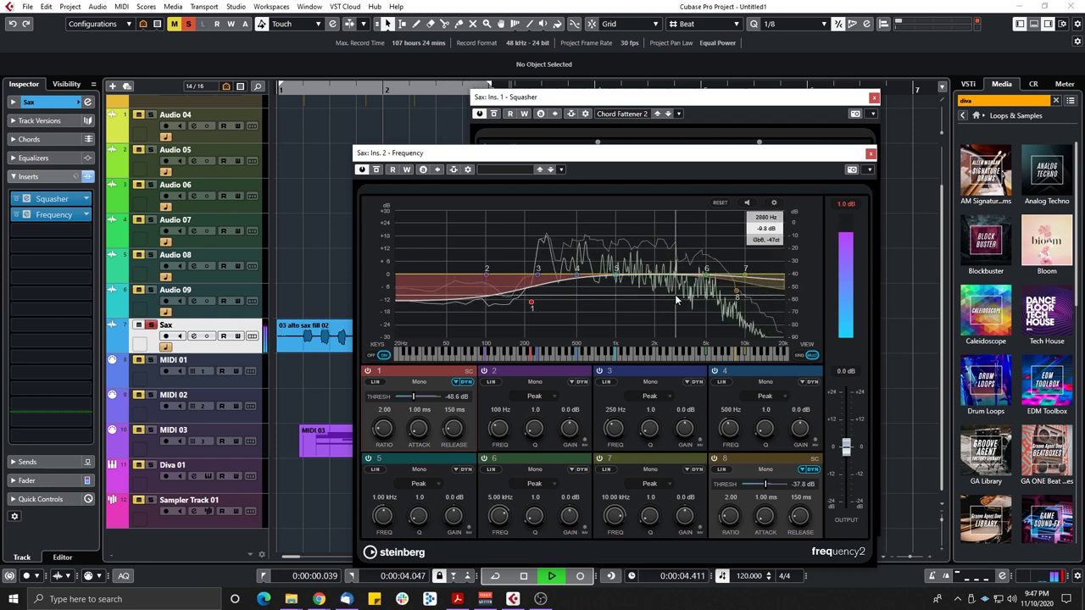
key(space)
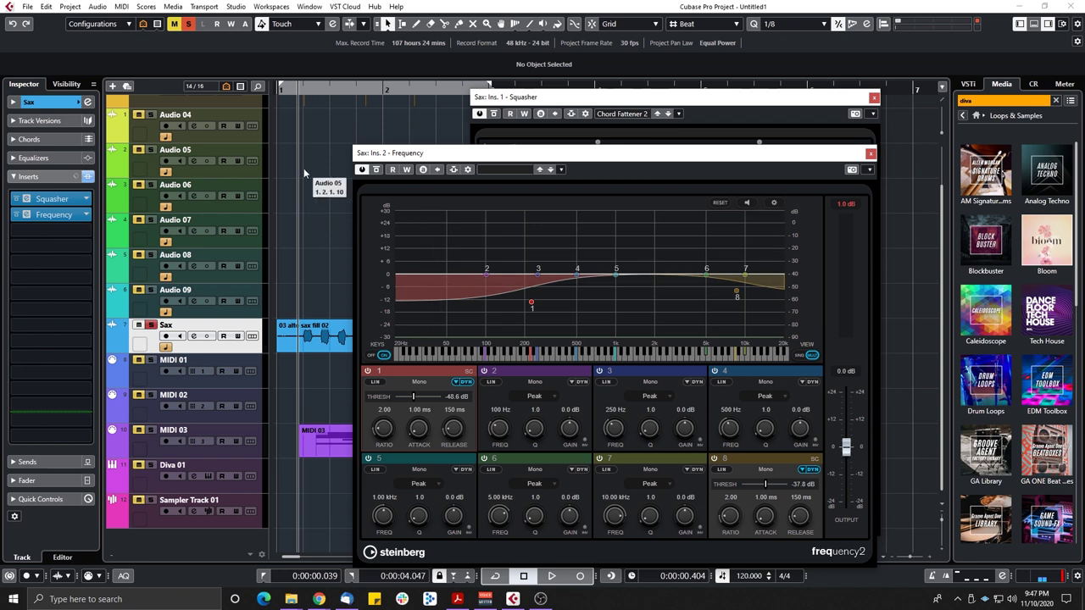
Play the sax with both inserts active, and bypass all the Sax track's inserts to hear it dry for comparison
key(space)
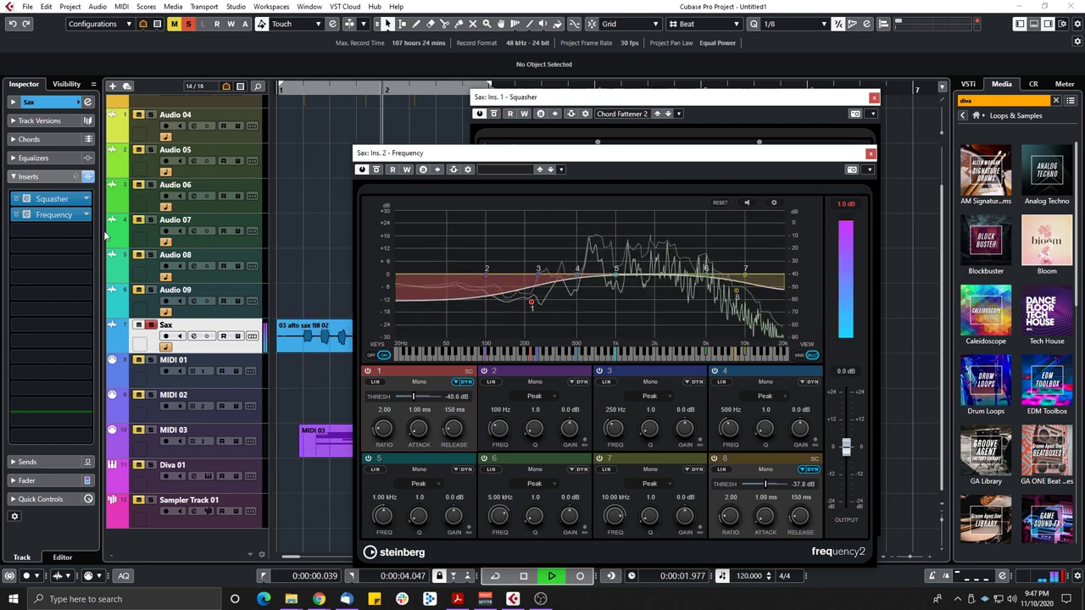
key(space)
click(88, 179)
key(space)
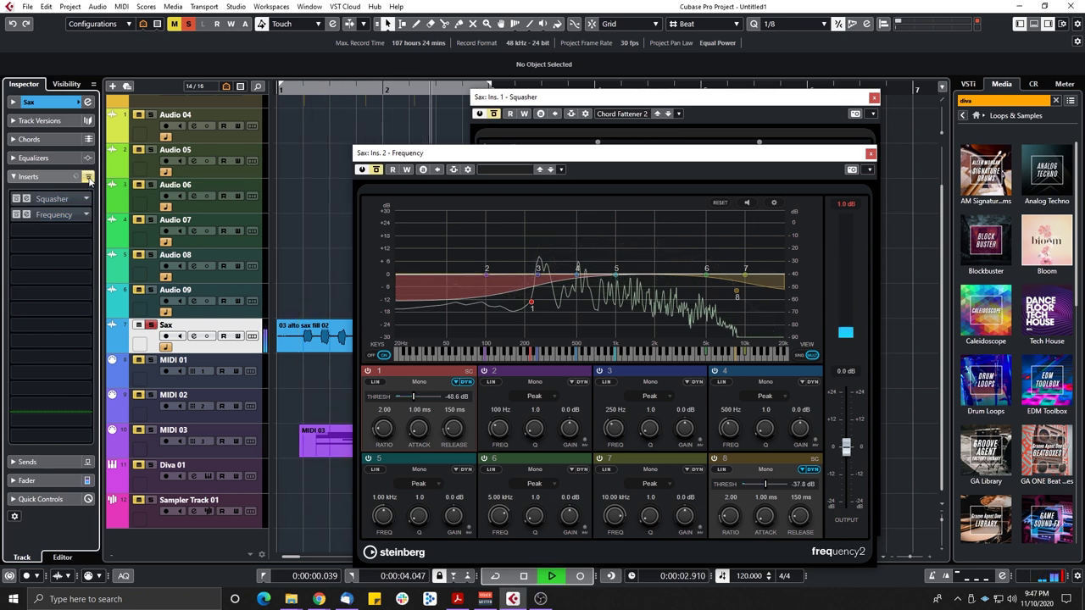
key(space)
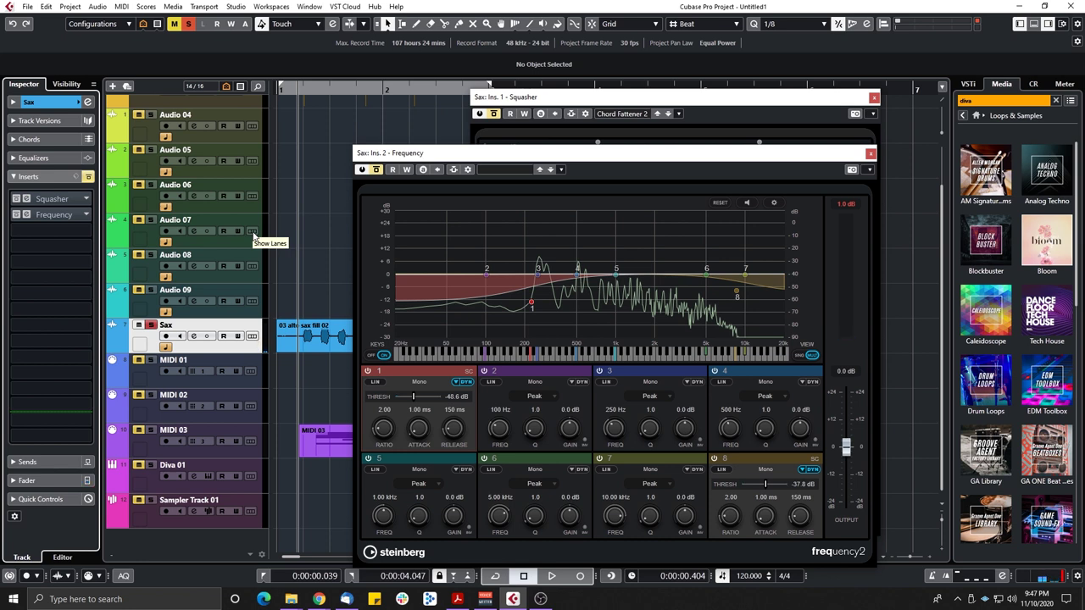
Load the SuperVision analyzer into the Sax track's third insert slot
click(87, 233)
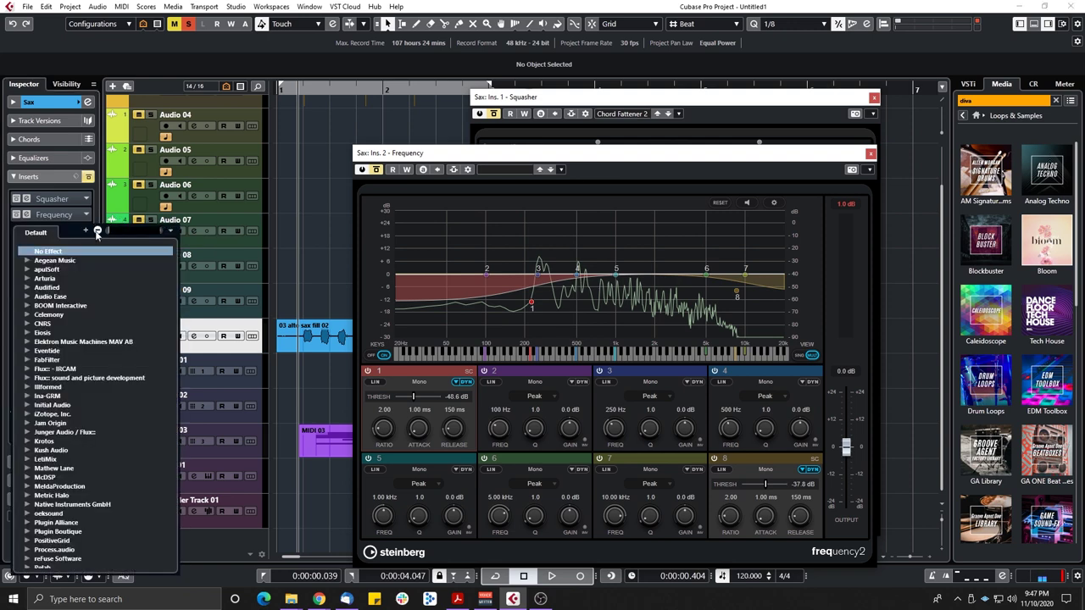
text(super)
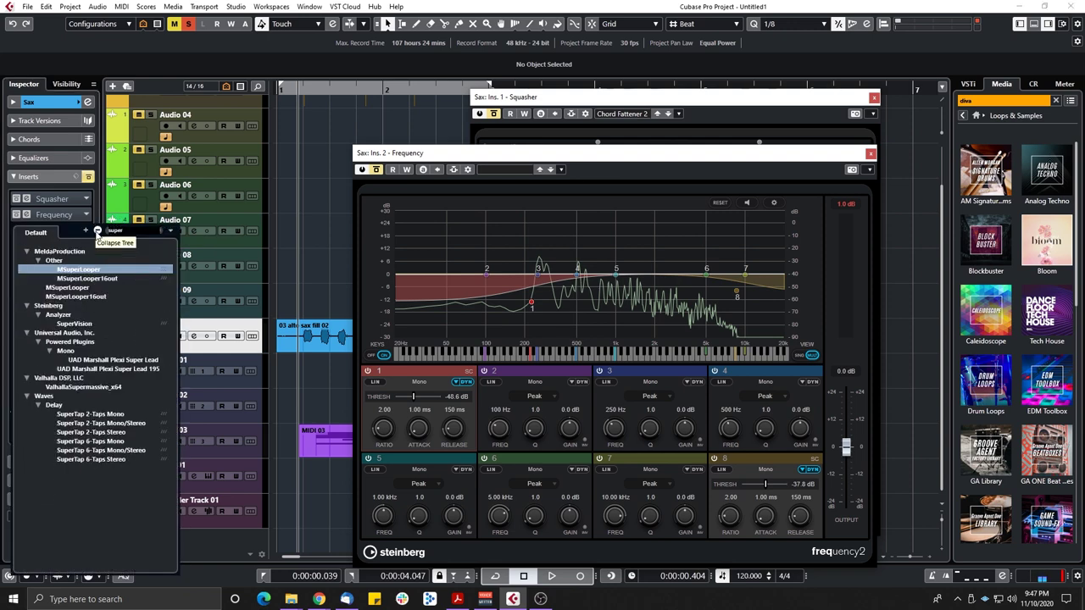
click(85, 323)
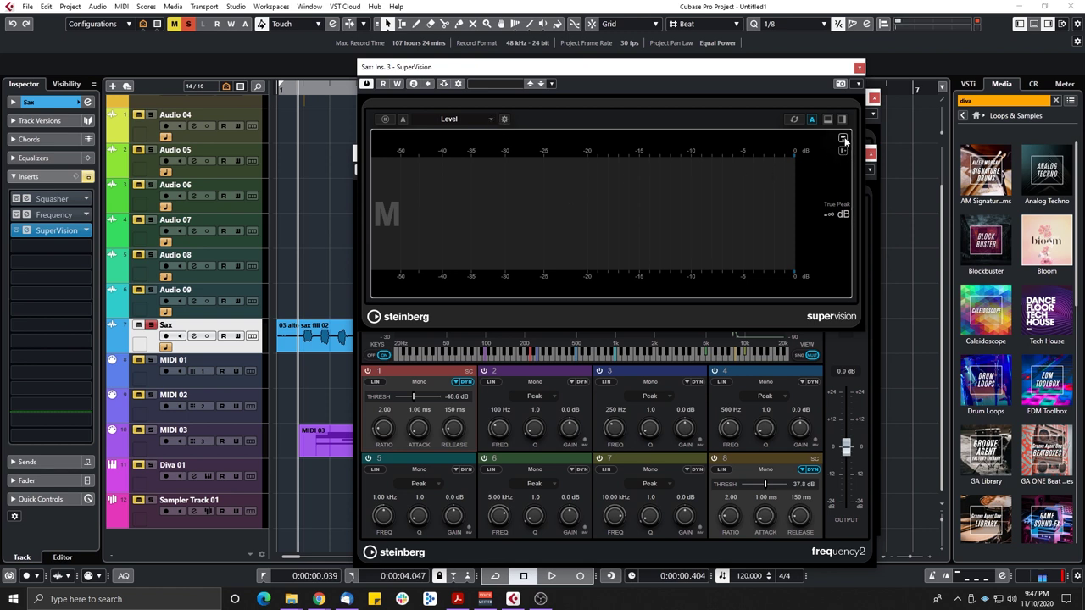
Split SuperVision's Level display into two modules above one wide module, and play the sax through them
click(843, 138)
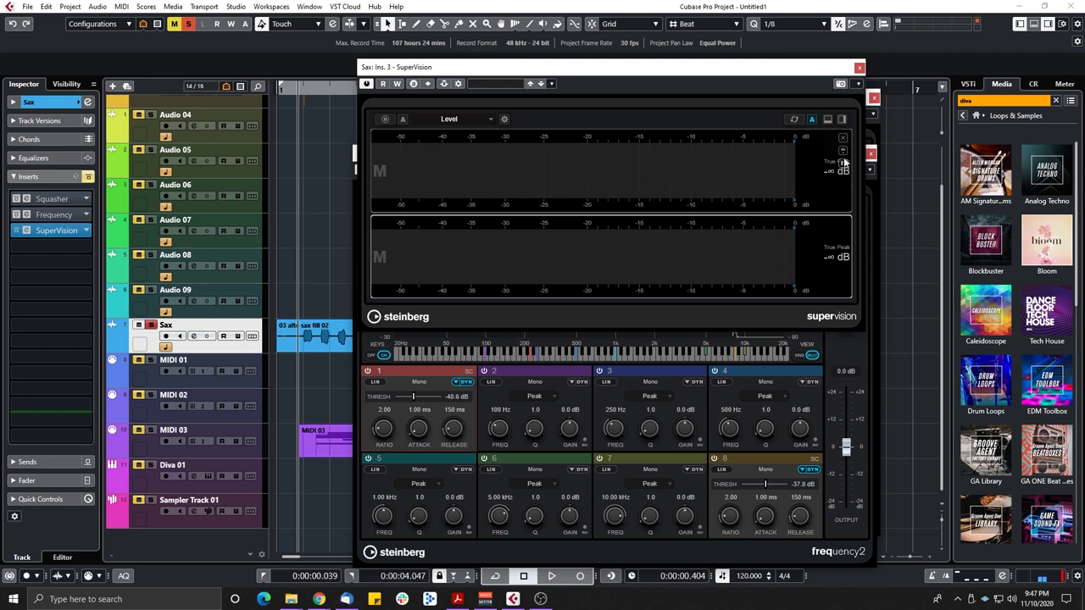
click(842, 163)
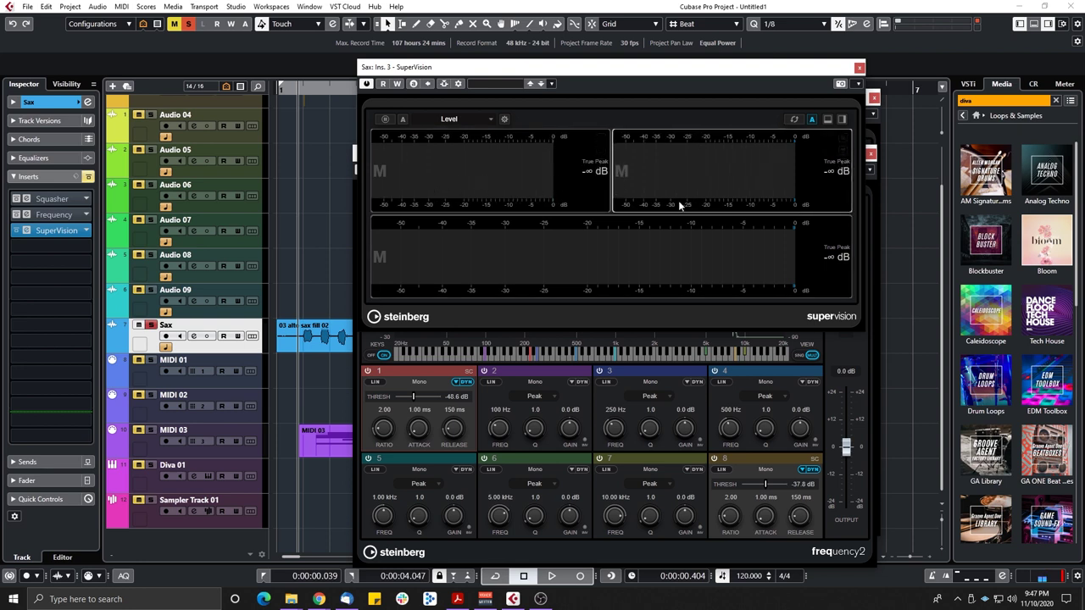
key(space)
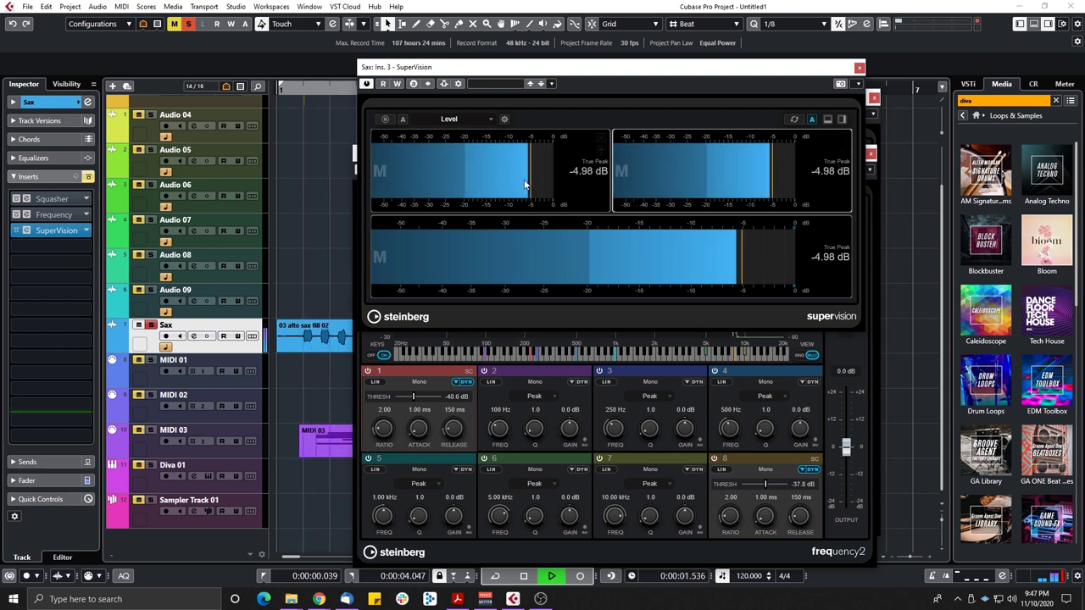
Change the upper row's first module to Loudness and play the sax to watch it respond
click(490, 119)
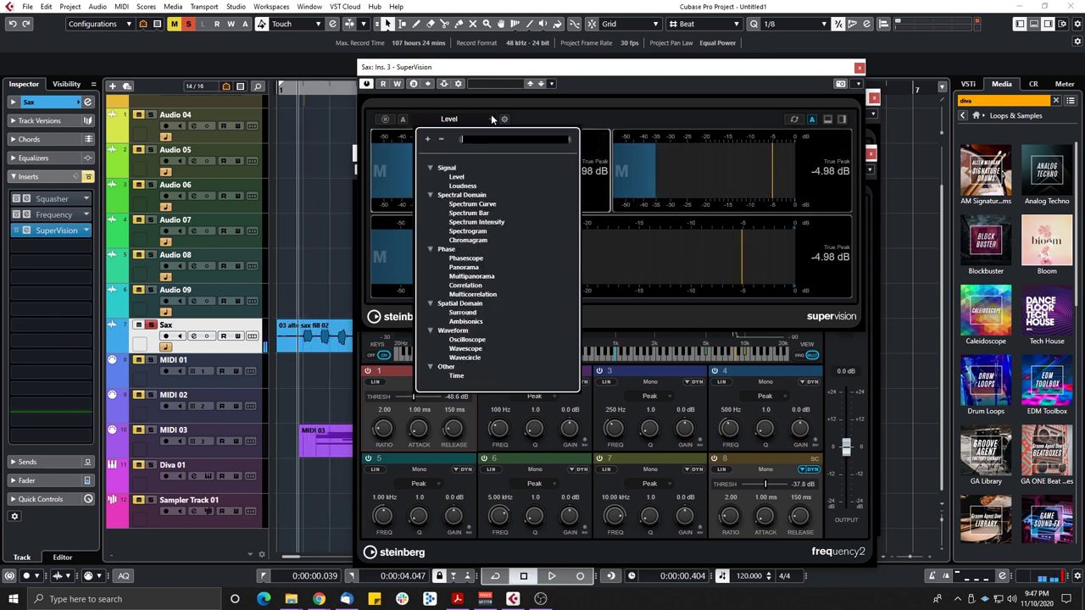
click(468, 185)
key(space)
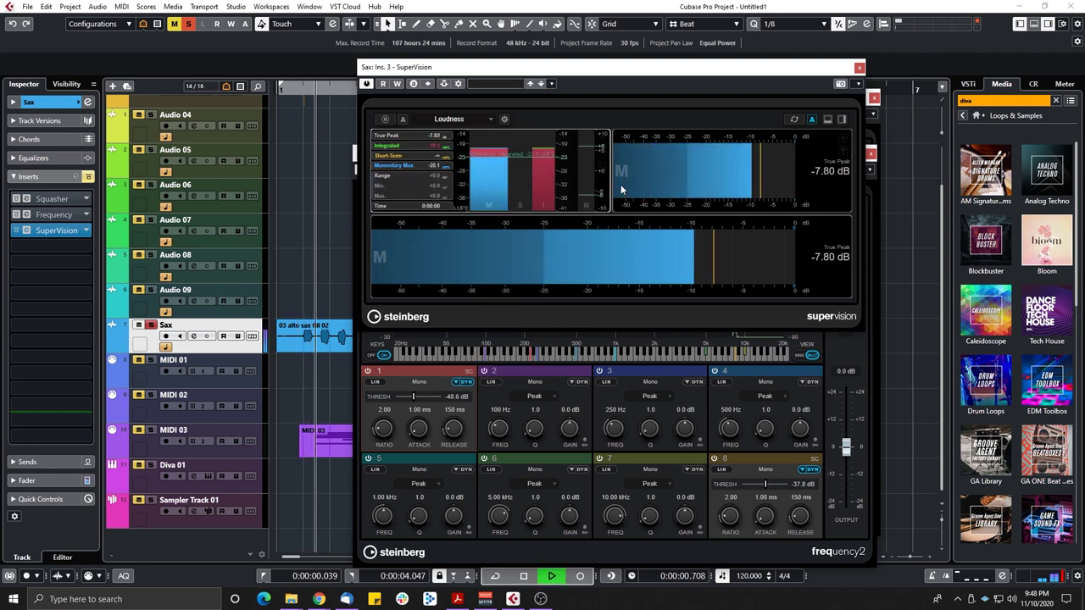
key(space)
Change the upper row's second module to Spectrum Curve and play the sax
click(697, 167)
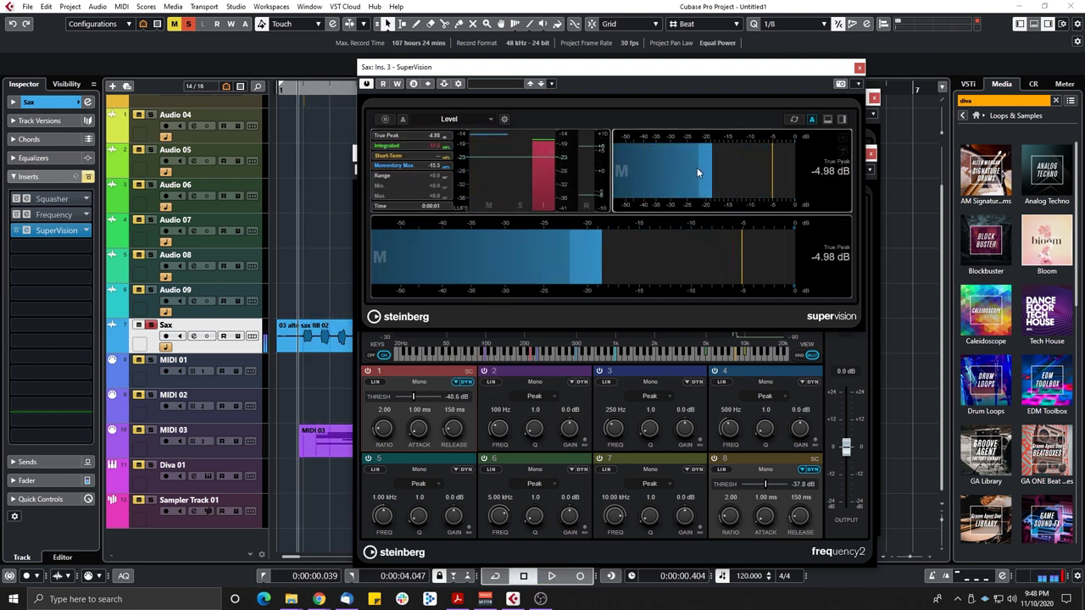
click(490, 120)
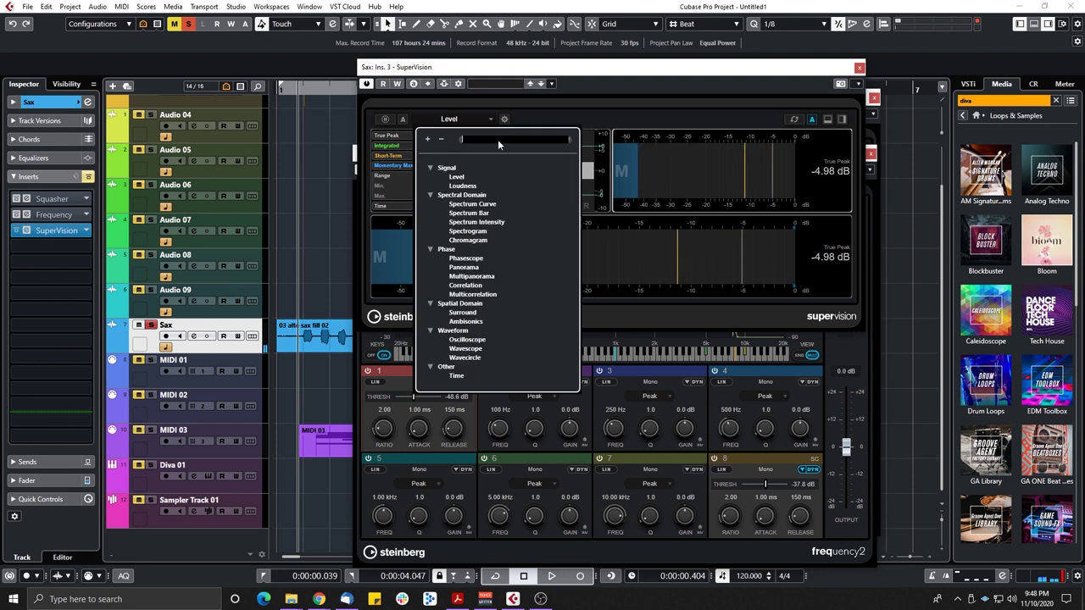
click(492, 206)
key(space)
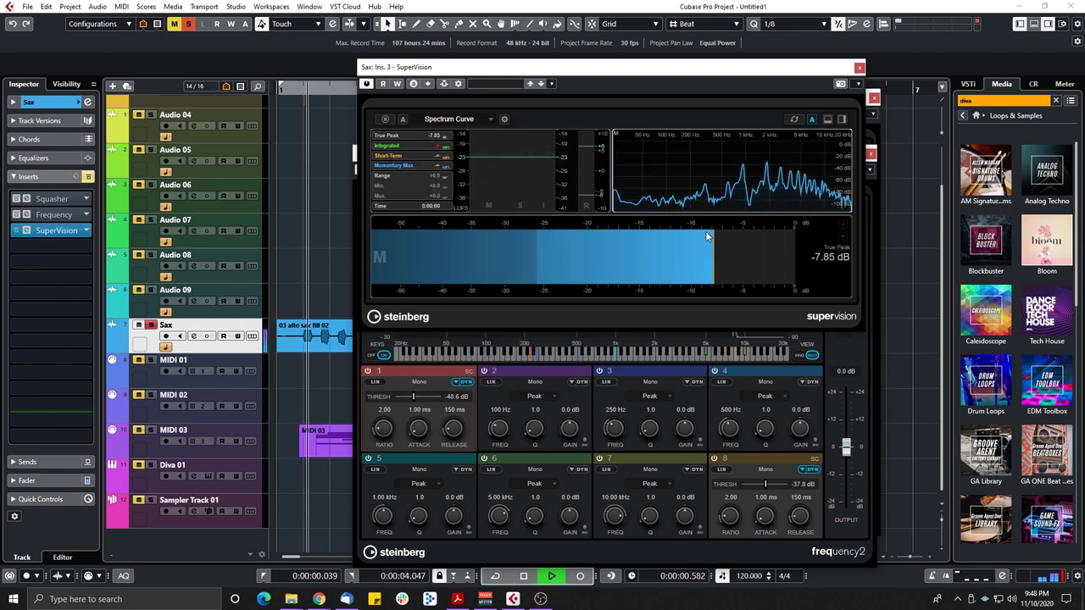
key(space)
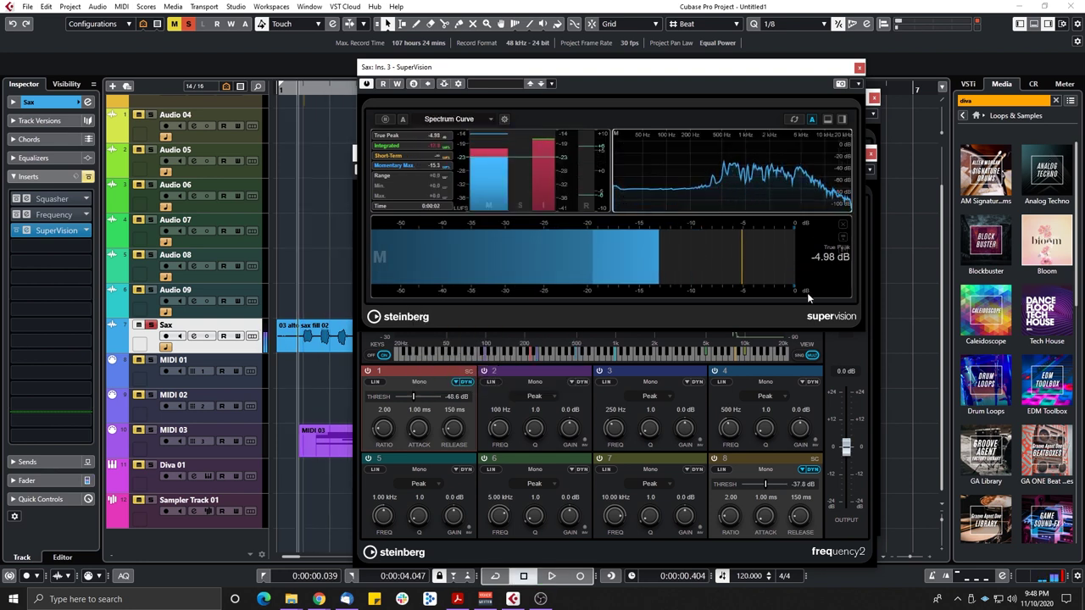
Split the wide lower Level module into two rows of two modules, and enlarge the SuperVision window
click(771, 268)
click(841, 237)
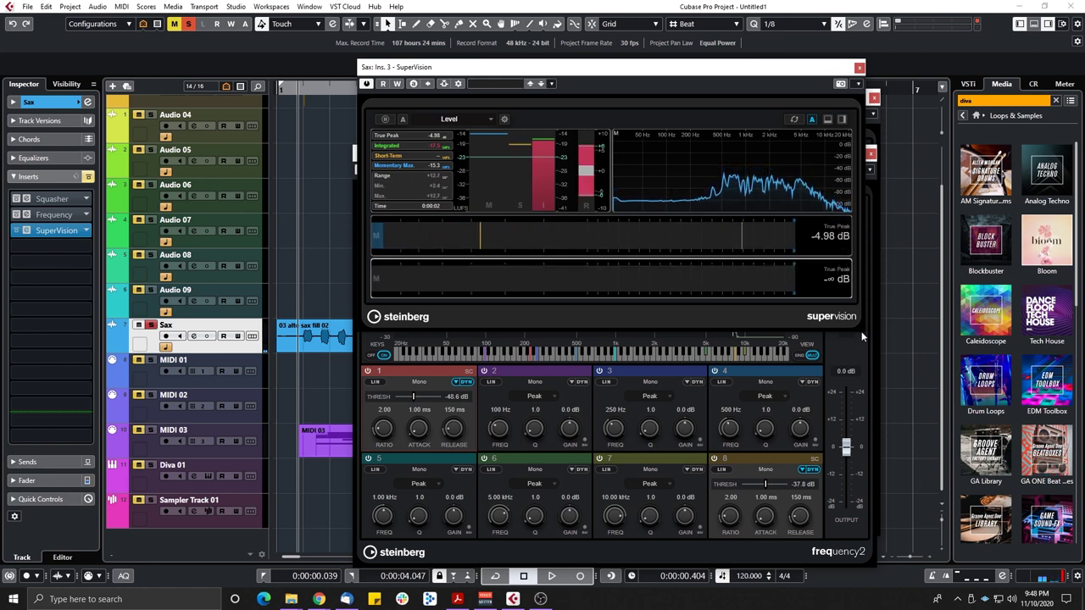
drag(860, 331, 894, 500)
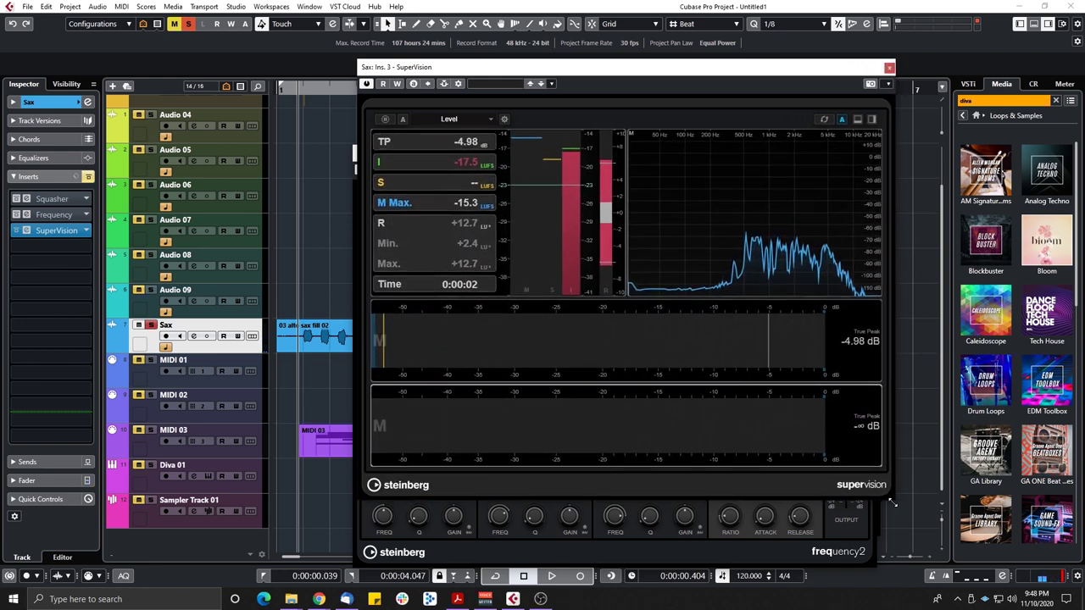
click(872, 405)
click(872, 321)
Change the middle row's first module to Chromagram and play the sax
click(474, 119)
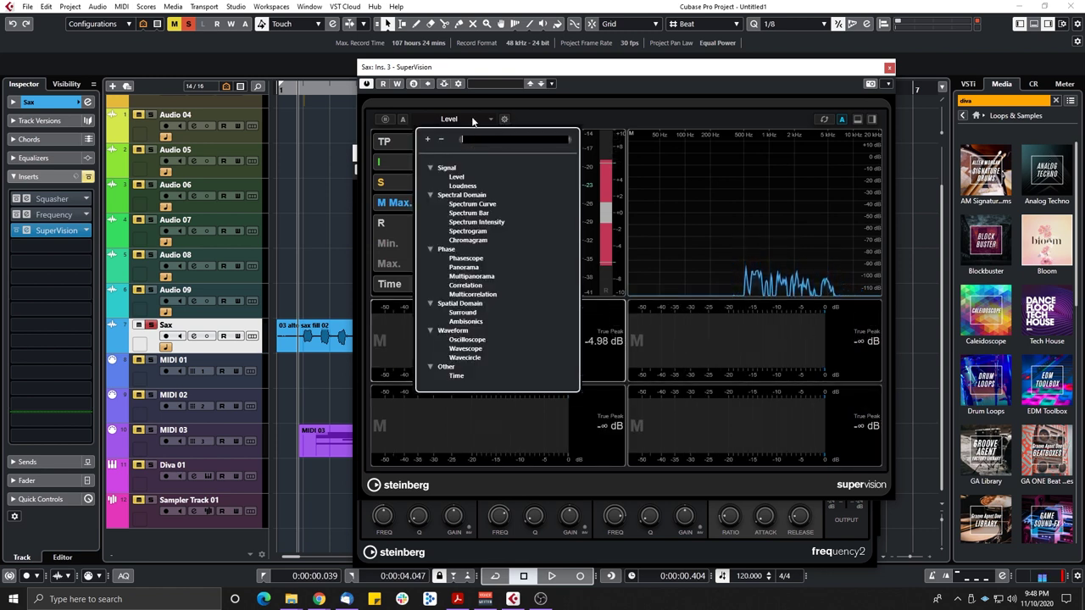
click(468, 240)
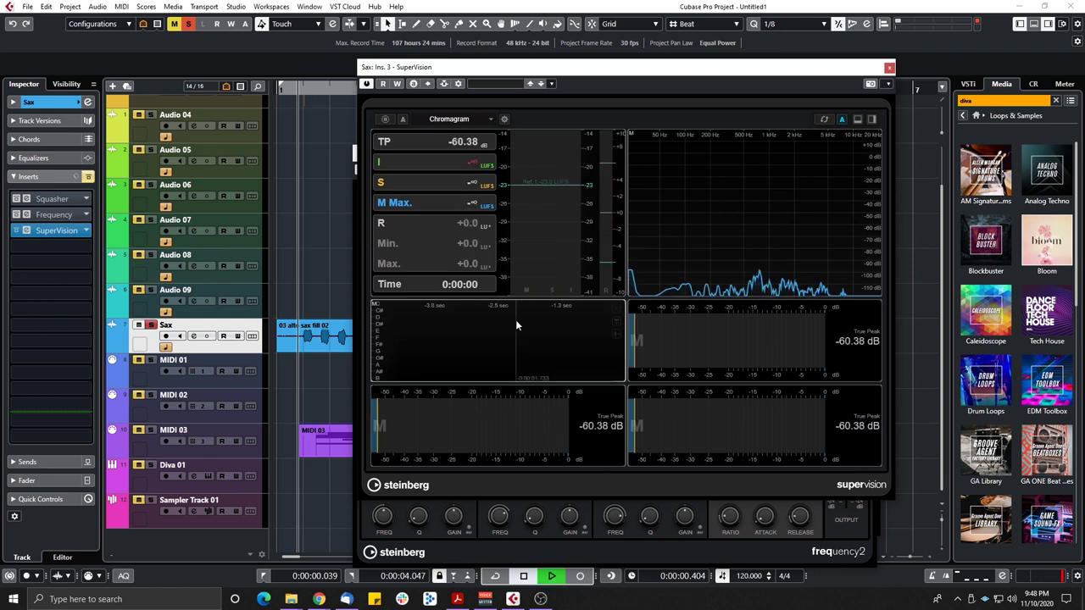
key(space)
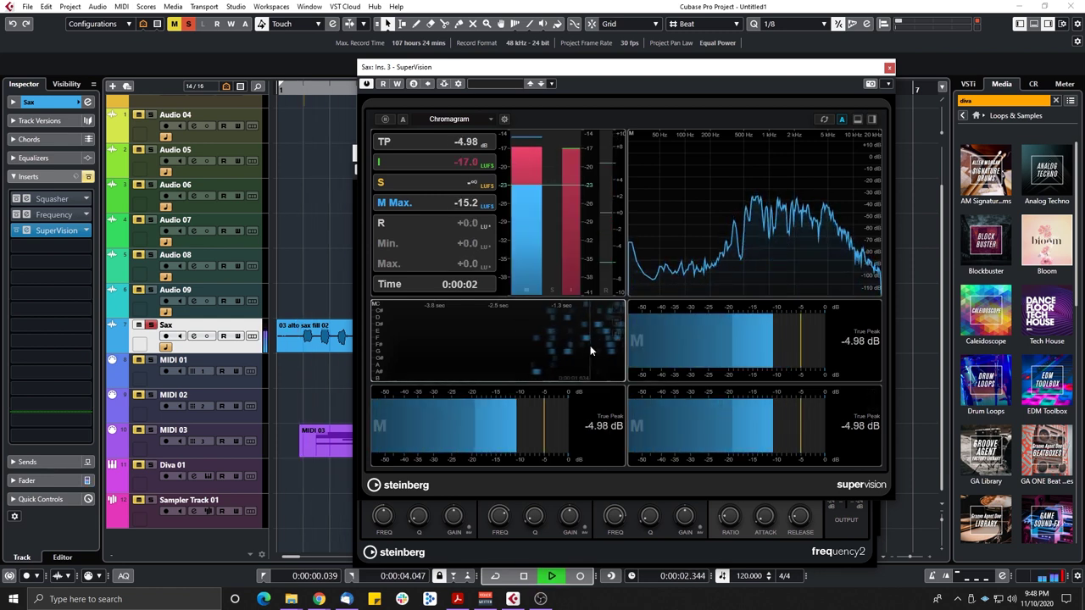
key(space)
Try the Panorama display in the middle row's second module
click(692, 346)
click(490, 118)
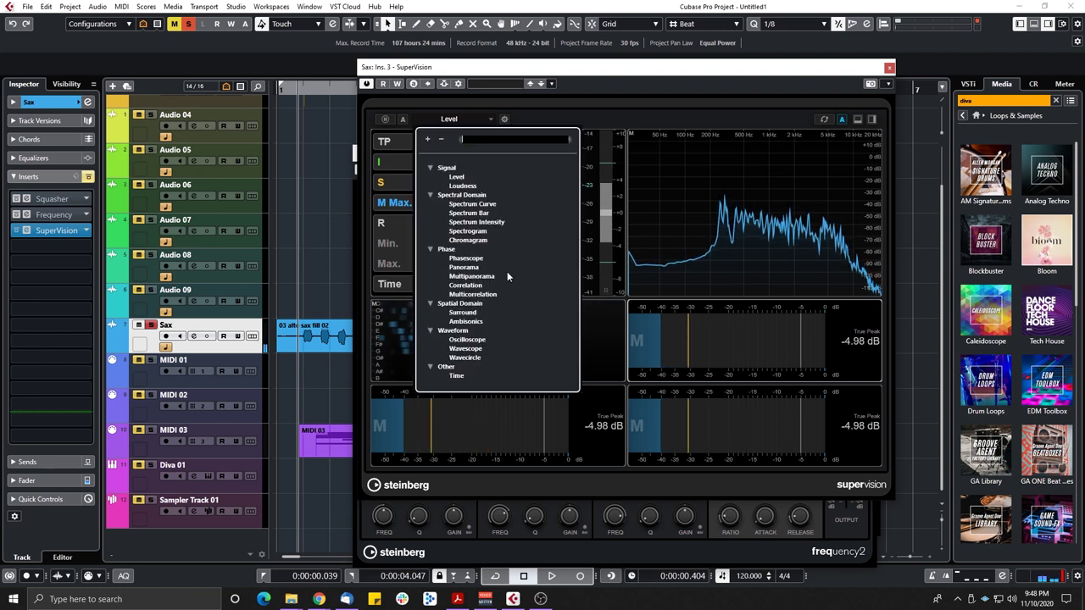
click(497, 267)
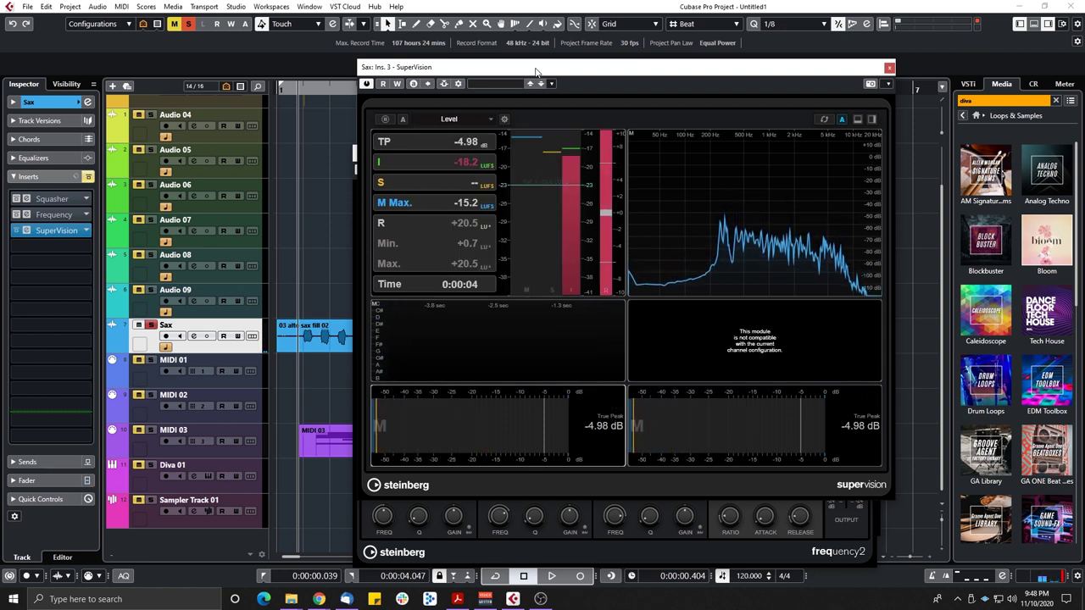
Set the bottom row's modules to Wavecircle and Oscilloscope, and play the sax to view them in action
click(458, 119)
click(472, 356)
click(696, 408)
click(470, 119)
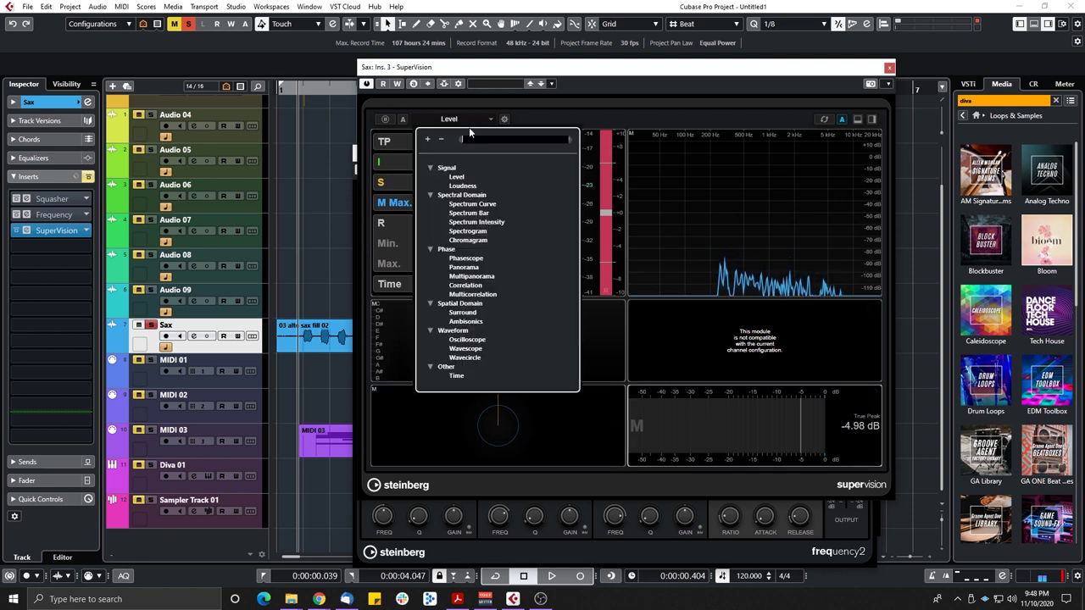
click(477, 338)
key(space)
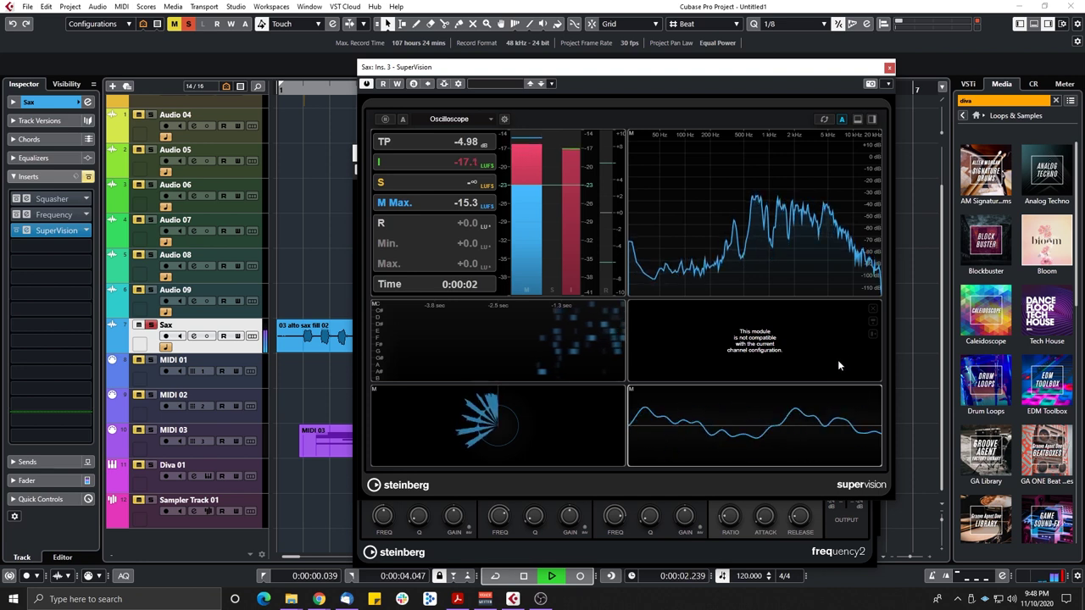
key(space)
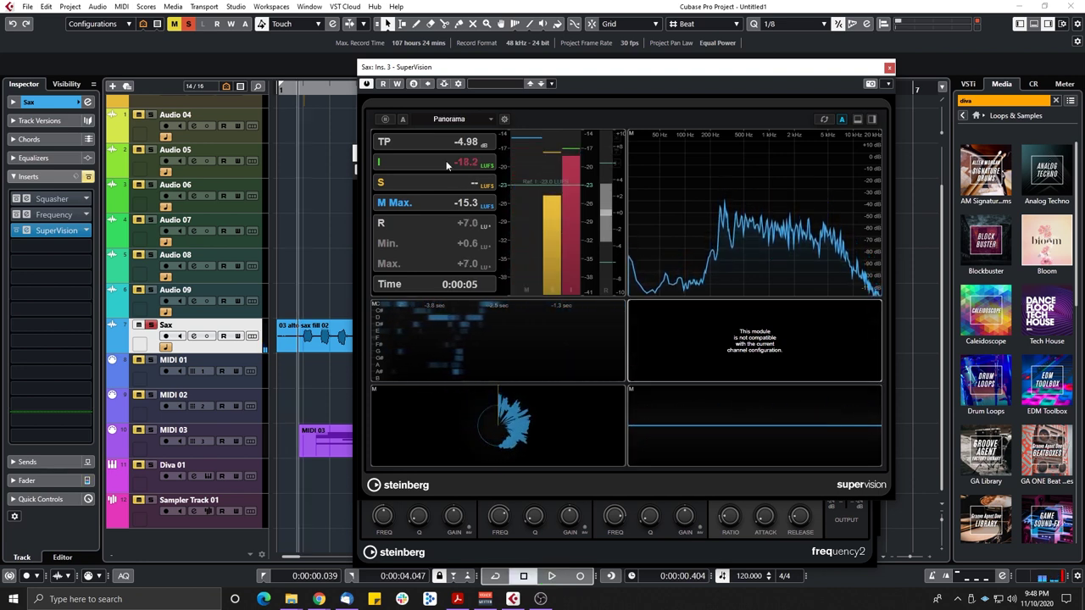
Switch the middle row's second module to Time and play the sax to watch the time display run
click(466, 118)
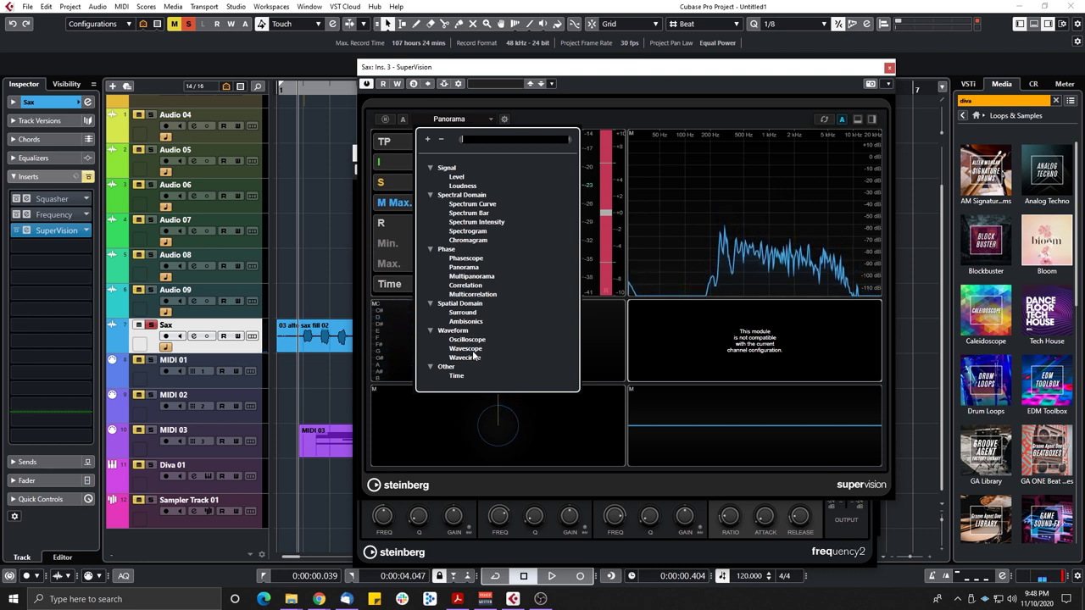
click(456, 376)
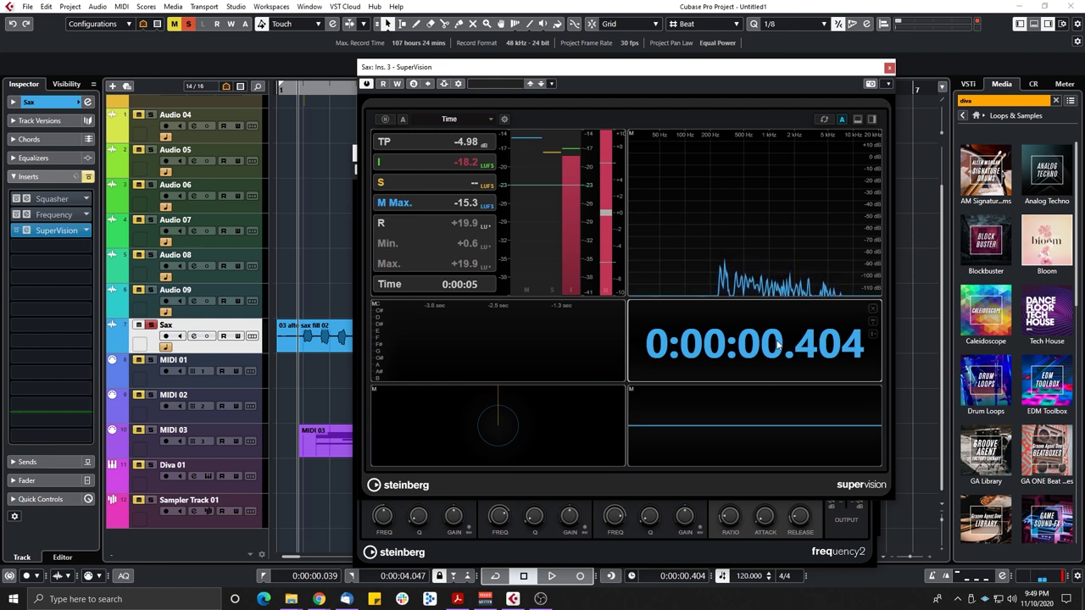
key(space)
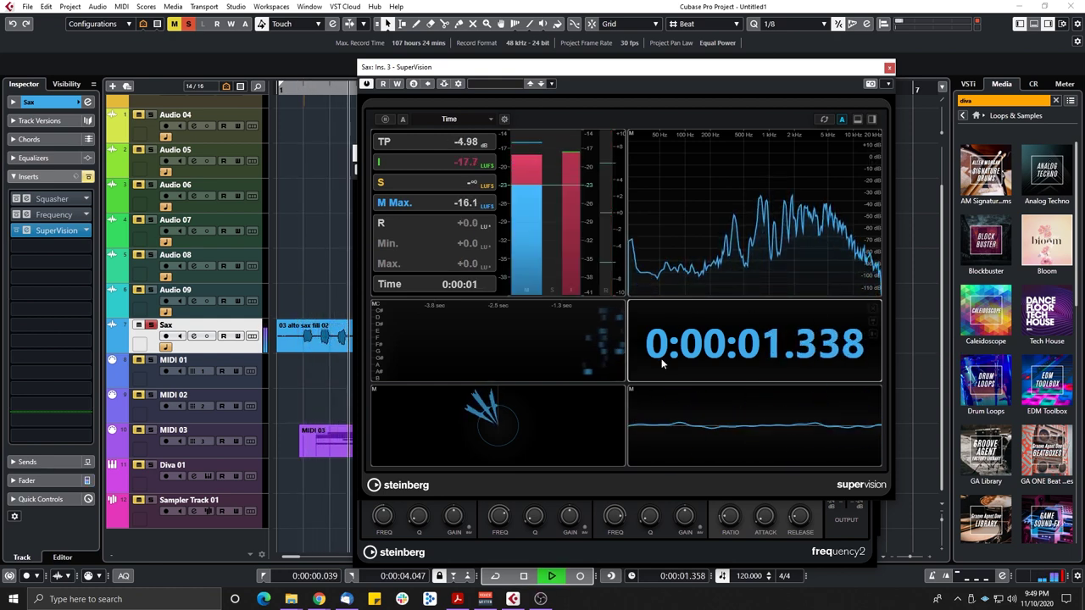
key(space)
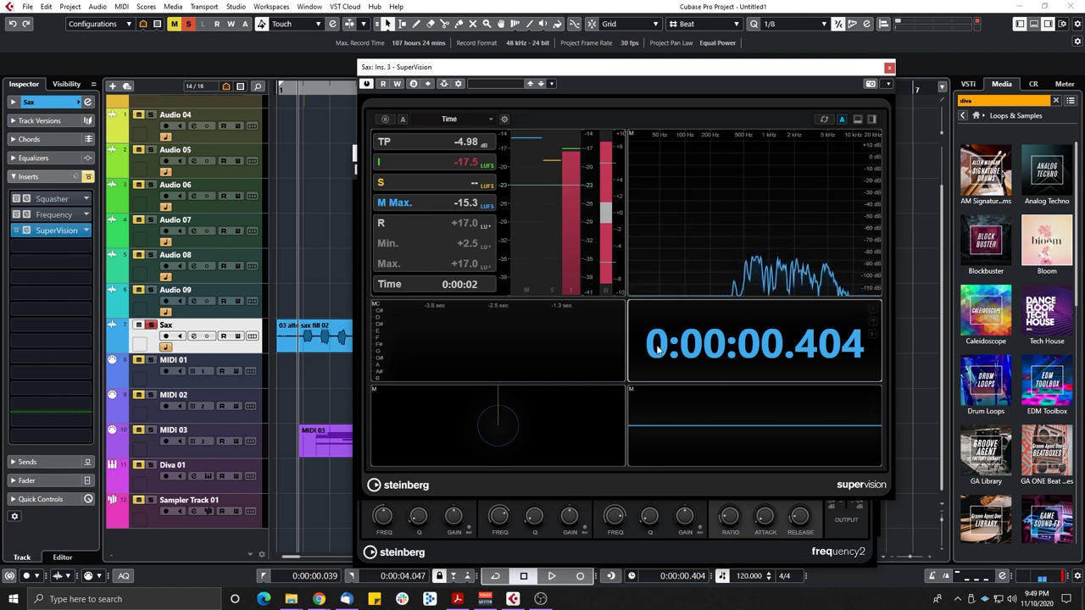
Try Correlation in the middle row's second module, replace it with Spectrogram, and play the sax
click(469, 119)
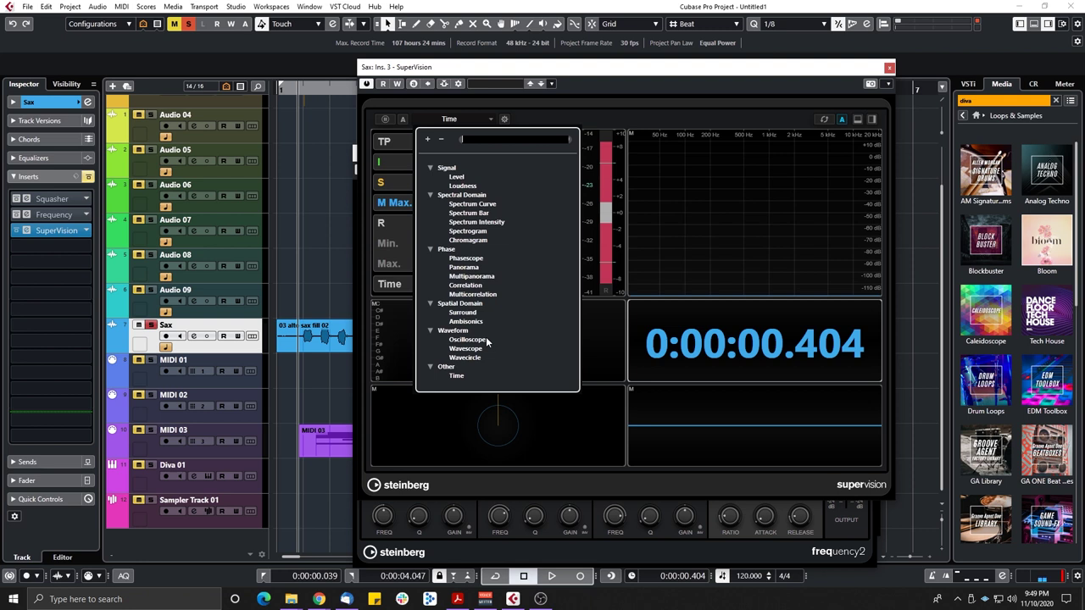
click(473, 286)
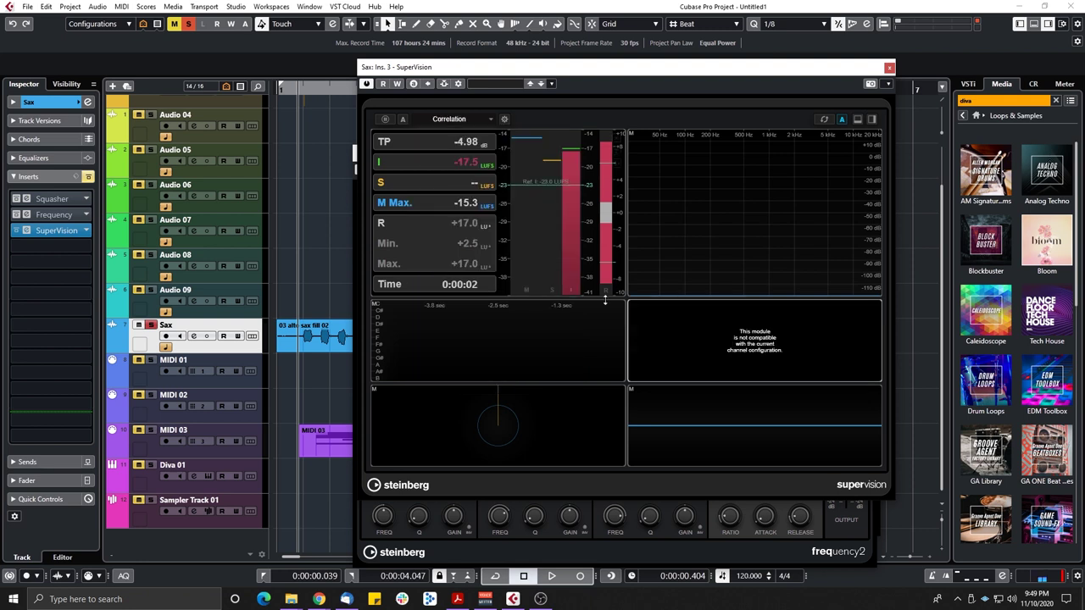
click(470, 120)
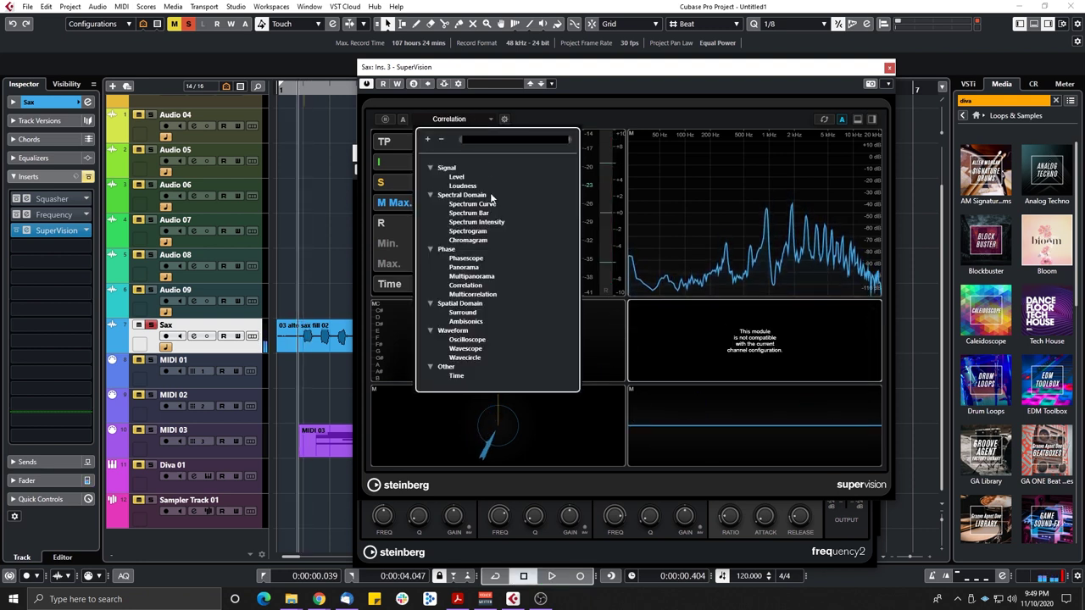
click(467, 231)
key(space)
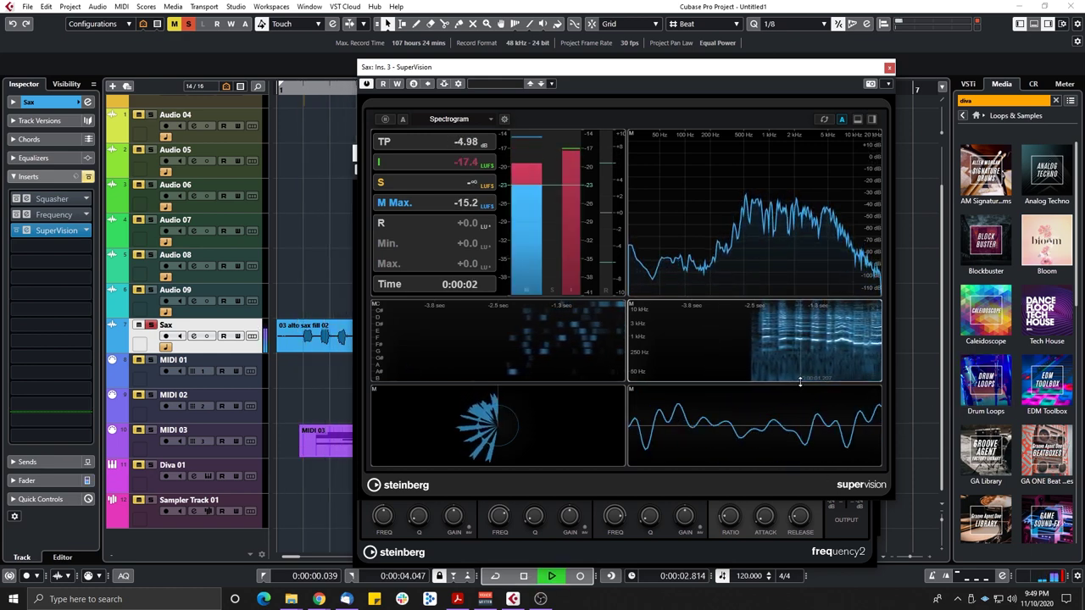
key(space)
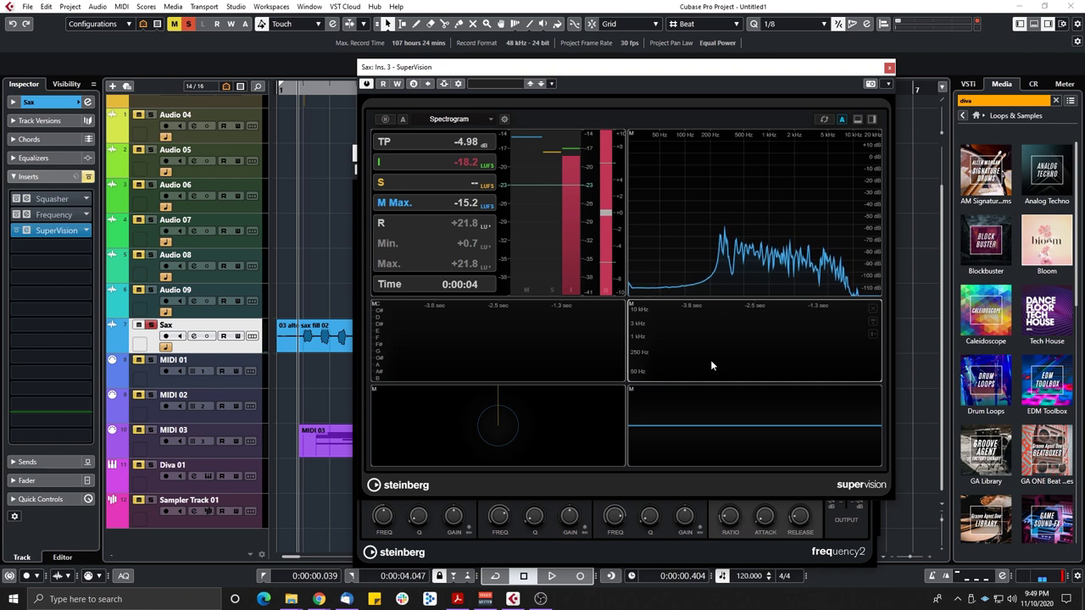
Close the SuperVision, Frequency and Squasher plug-in windows
key(Escape)
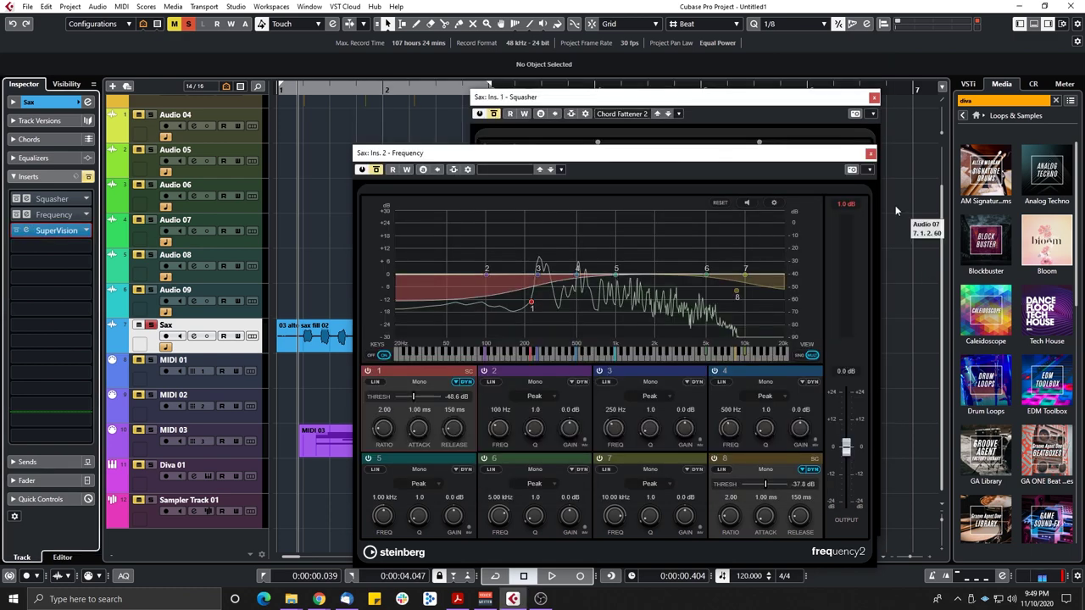
click(870, 154)
click(874, 96)
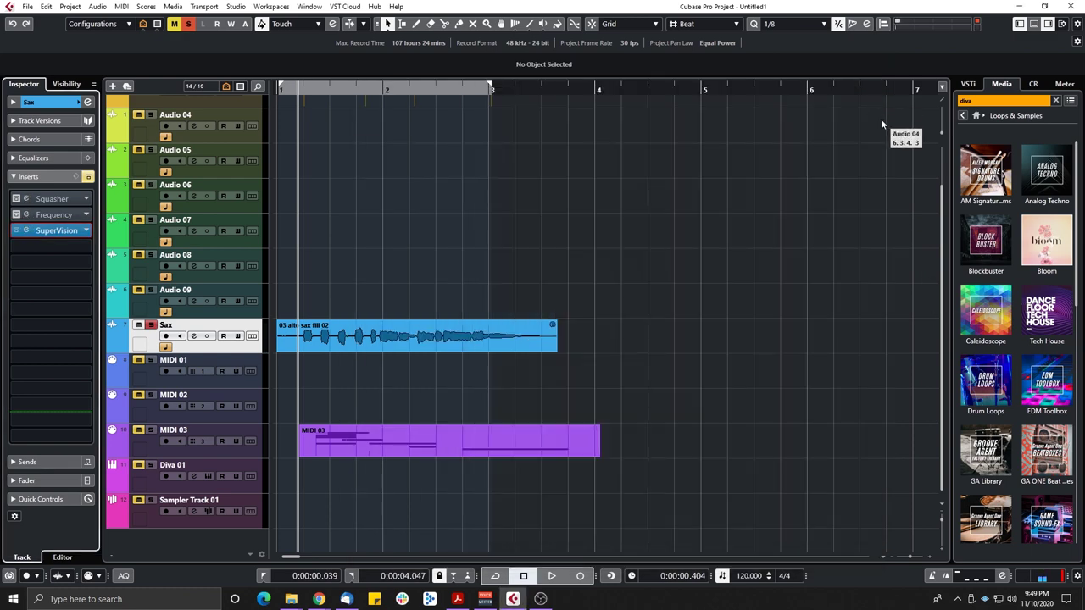
Apply the Melodyne extension to the alto sax event on the Sax track
click(396, 340)
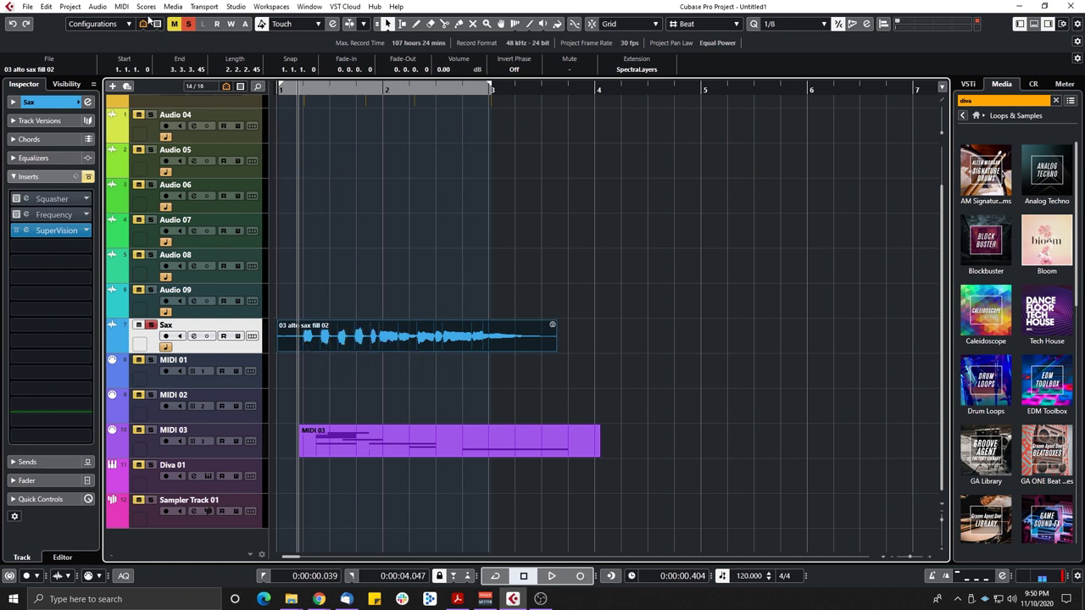
click(98, 6)
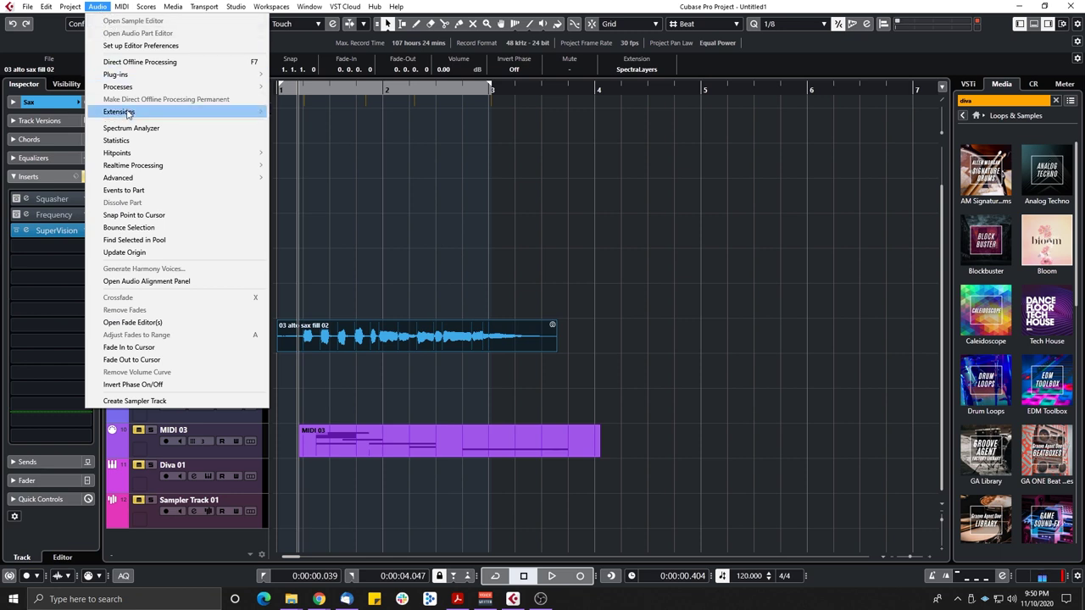
mouse_move(227, 112)
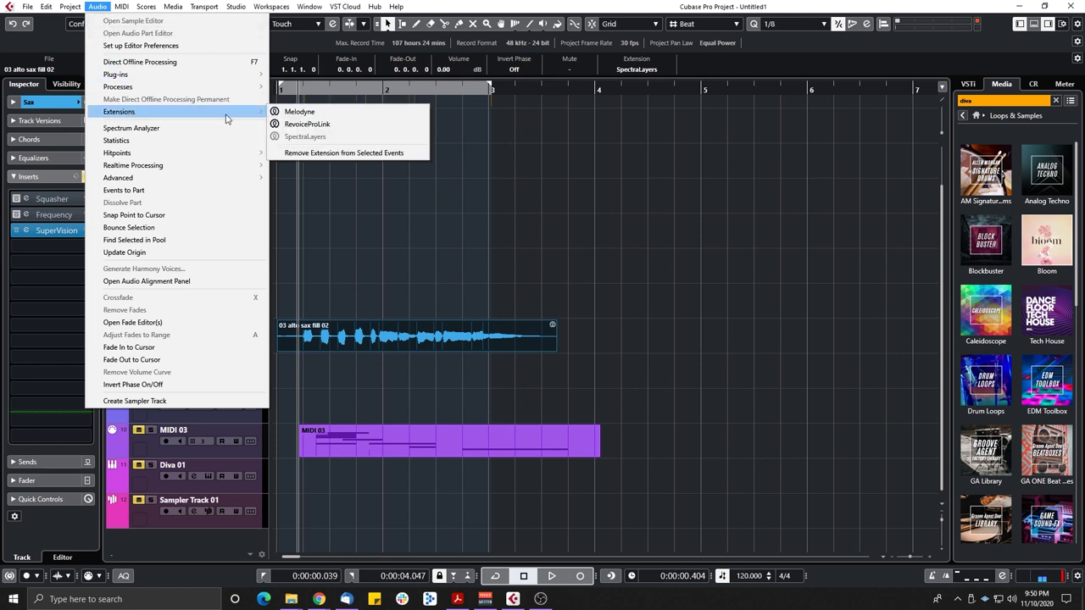
click(303, 113)
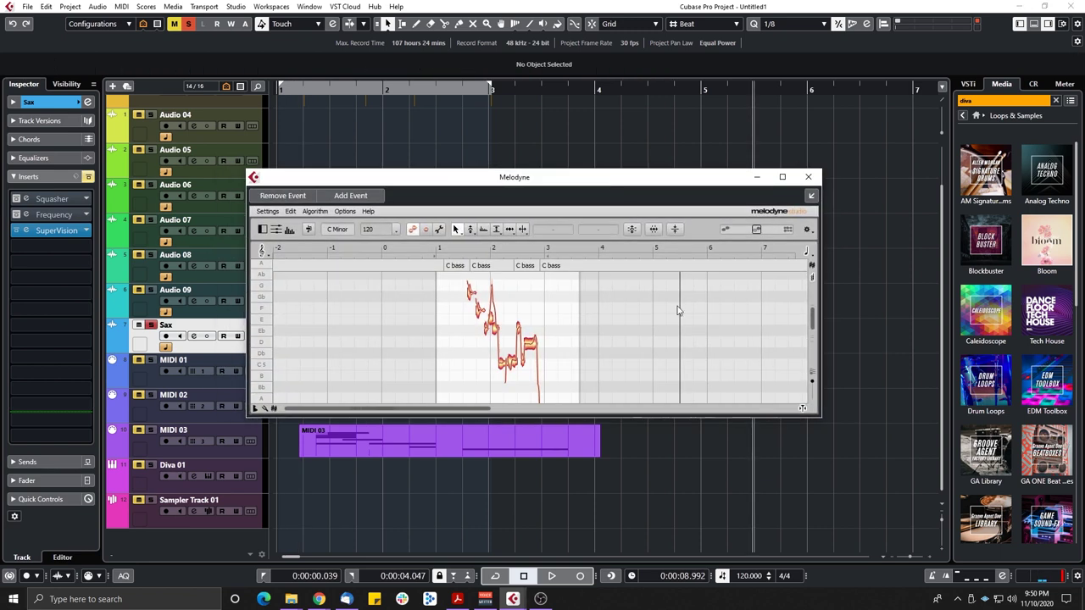
Enlarge the Melodyne editor and lower the long sax note around bar 3 to Db 5
drag(822, 419, 899, 534)
mouse_move(458, 255)
mouse_down()
mouse_move(434, 258)
mouse_move(539, 265)
mouse_move(457, 264)
mouse_move(468, 264)
mouse_up()
click(530, 351)
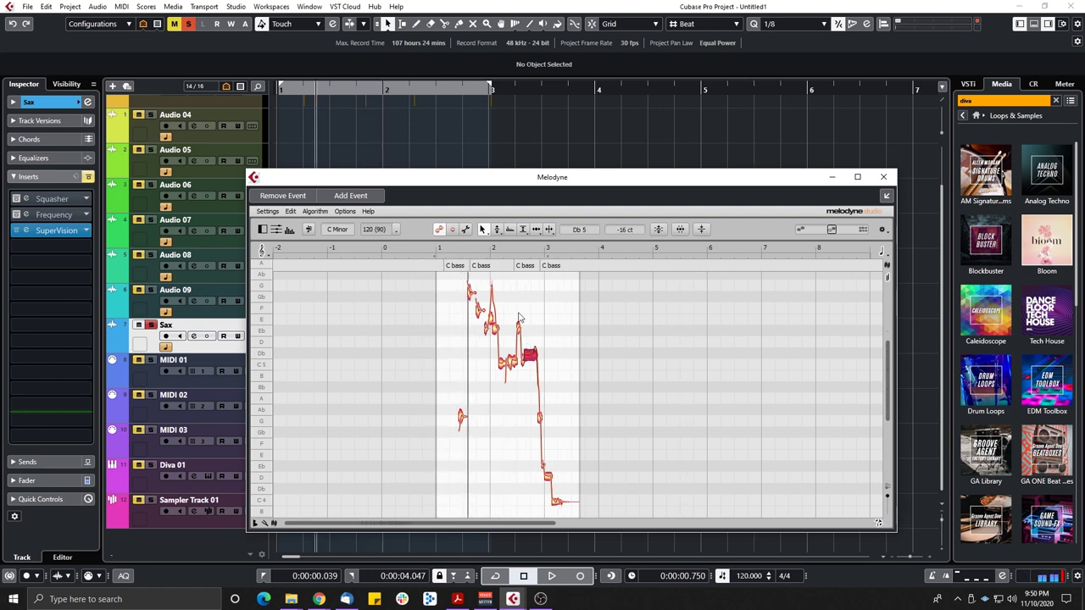
Move the Melodyne window clear of the sax event, play the sax with its edited note, and close Melodyne
drag(511, 177, 825, 194)
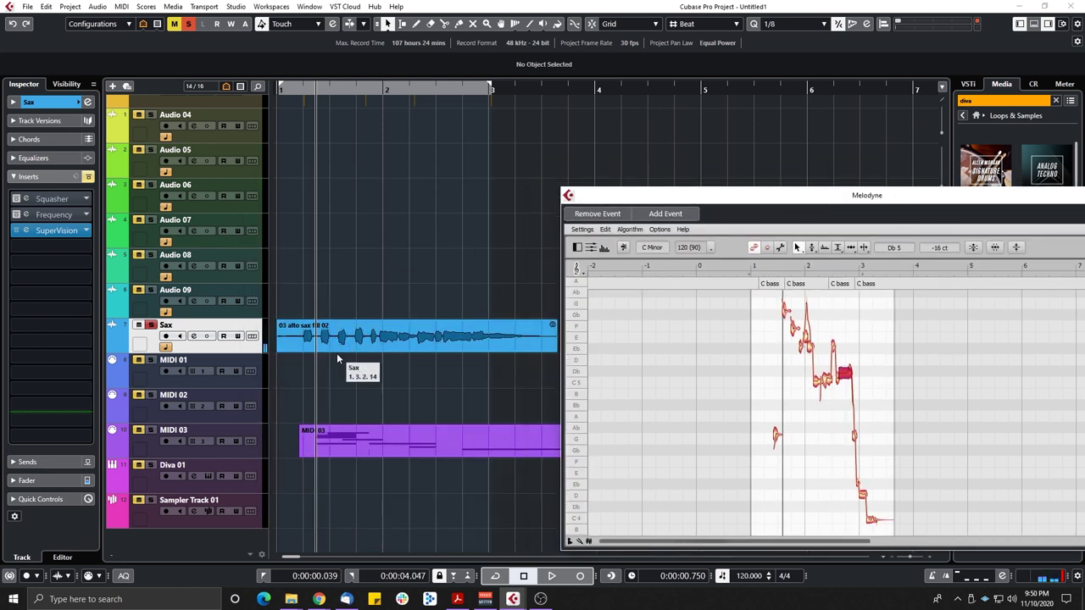
key(space)
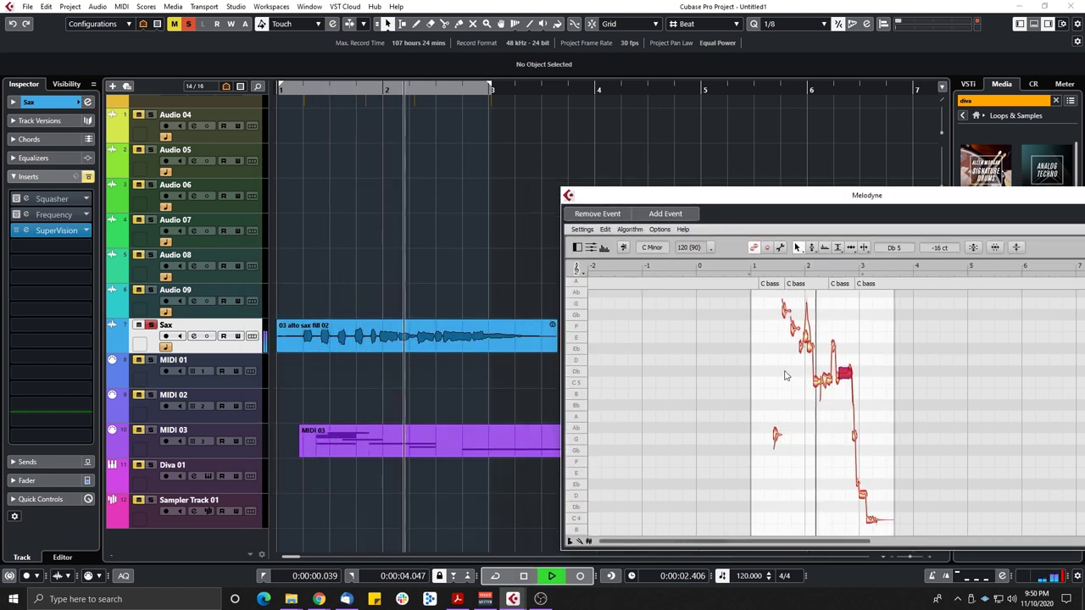
key(space)
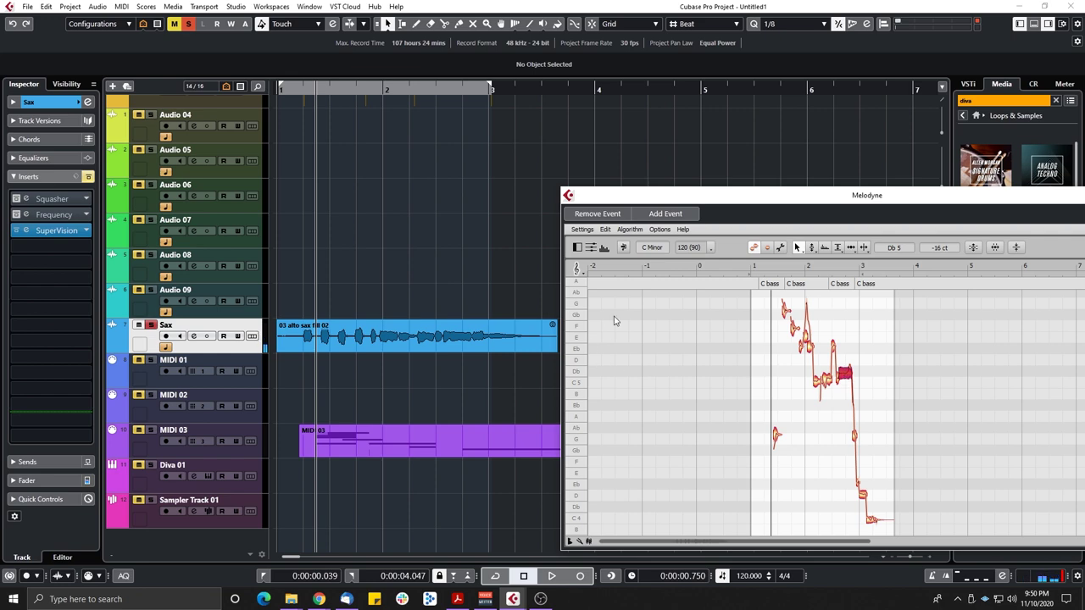
key(ctrl+e)
Browse the Loops & Samples sound sets in the media browser and open Pro Sound Effects
scroll(1035, 272, down, 6)
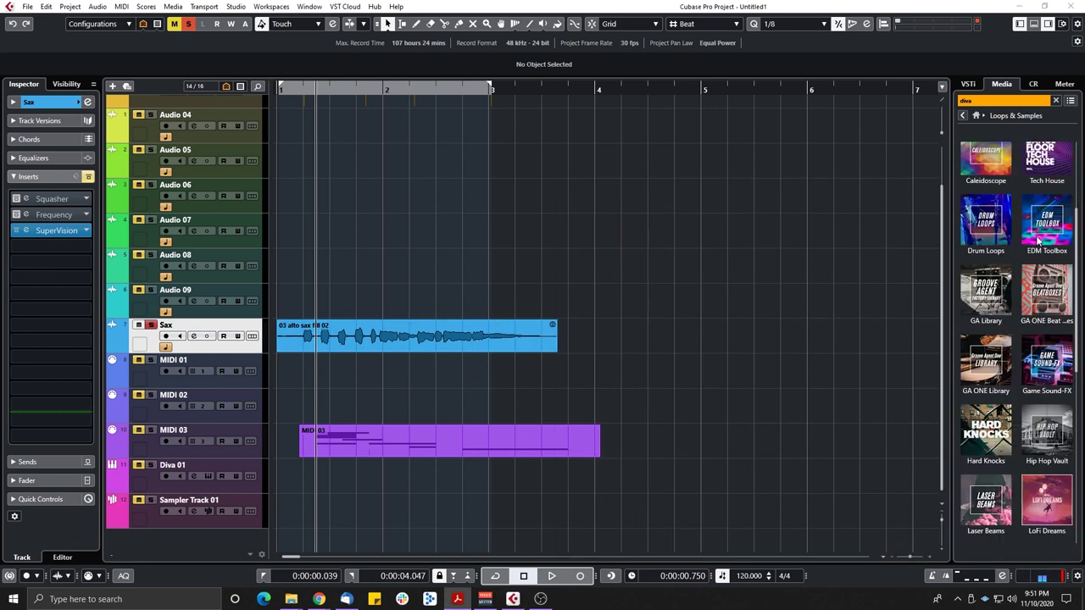
scroll(1034, 271, up, 8)
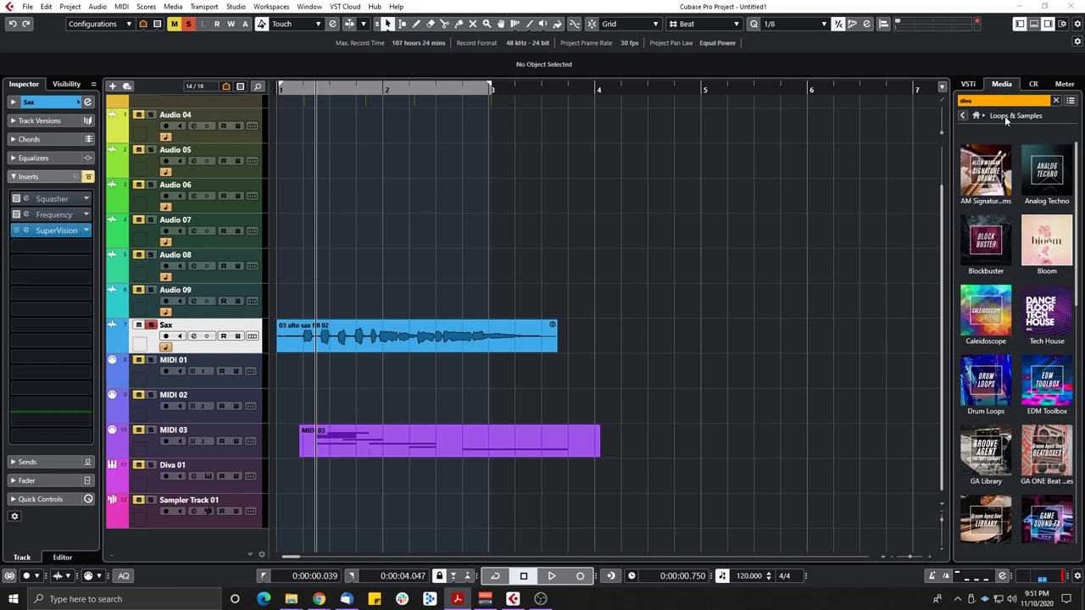
click(975, 115)
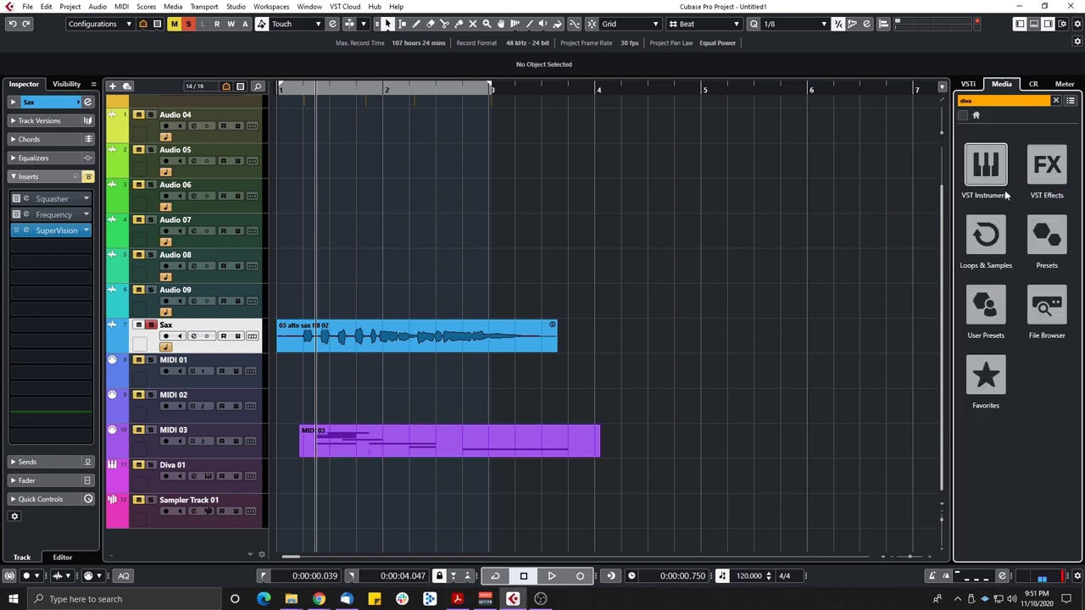
click(986, 235)
scroll(1038, 318, down, 5)
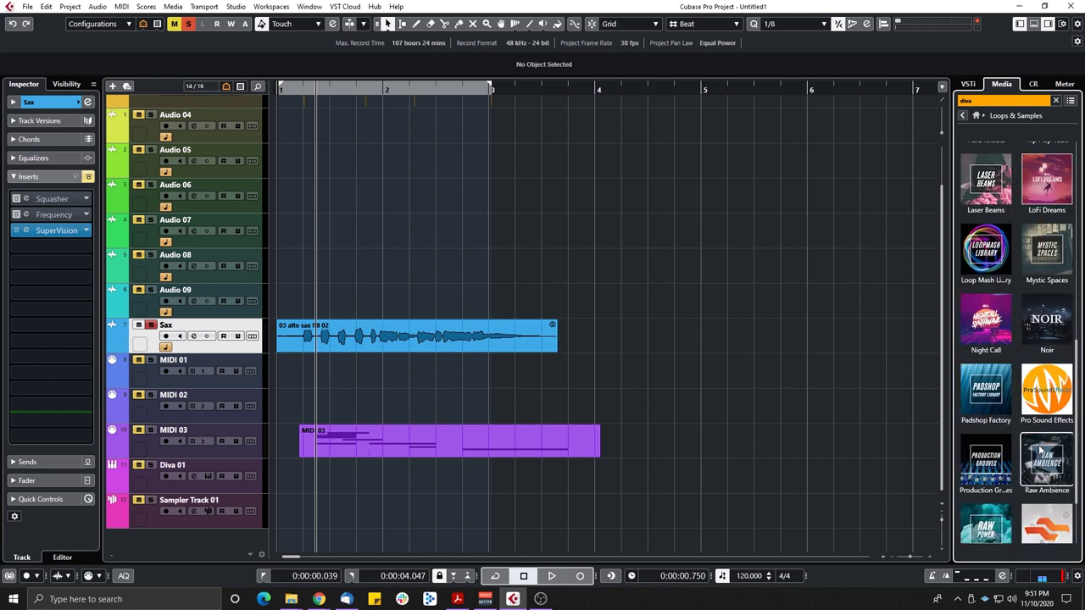
click(1058, 395)
Show marker lines from all marker tracks across the project
scroll(644, 256, up, 2)
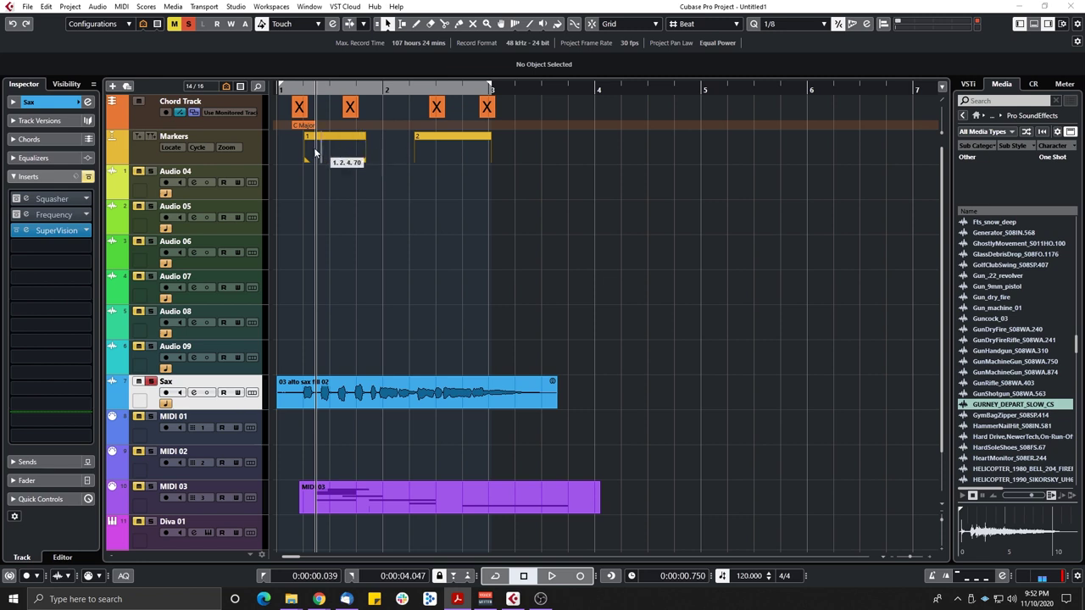
click(251, 150)
right_click(251, 149)
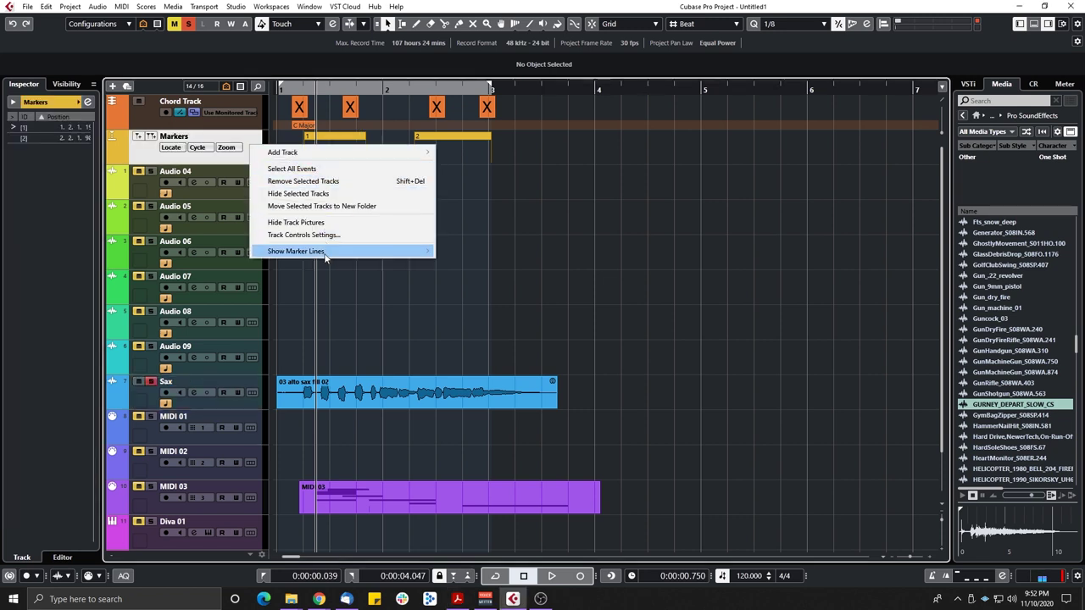
mouse_move(338, 257)
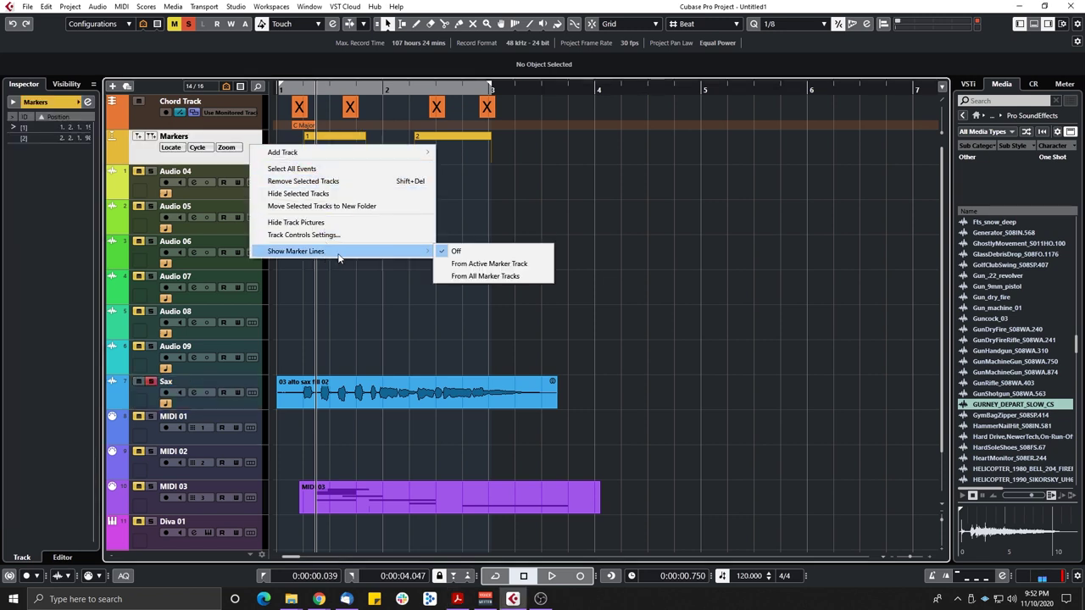
click(464, 277)
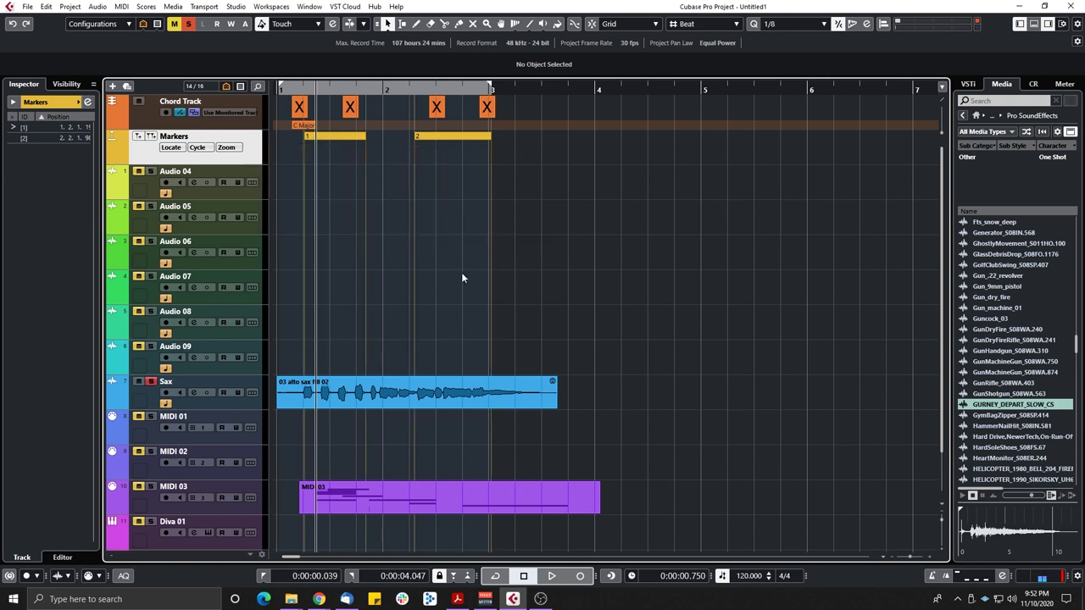
Check the sax event against the marker lines and nudge it near cycle marker 1 so it starts at 1.1.1.5
scroll(386, 203, down, 2)
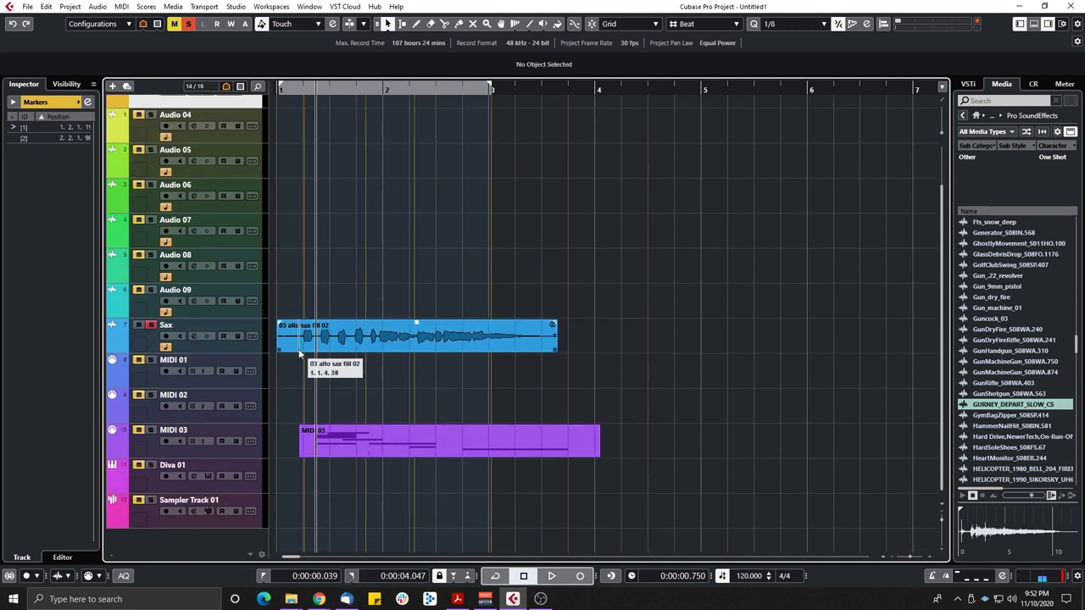
scroll(322, 314, up, 2)
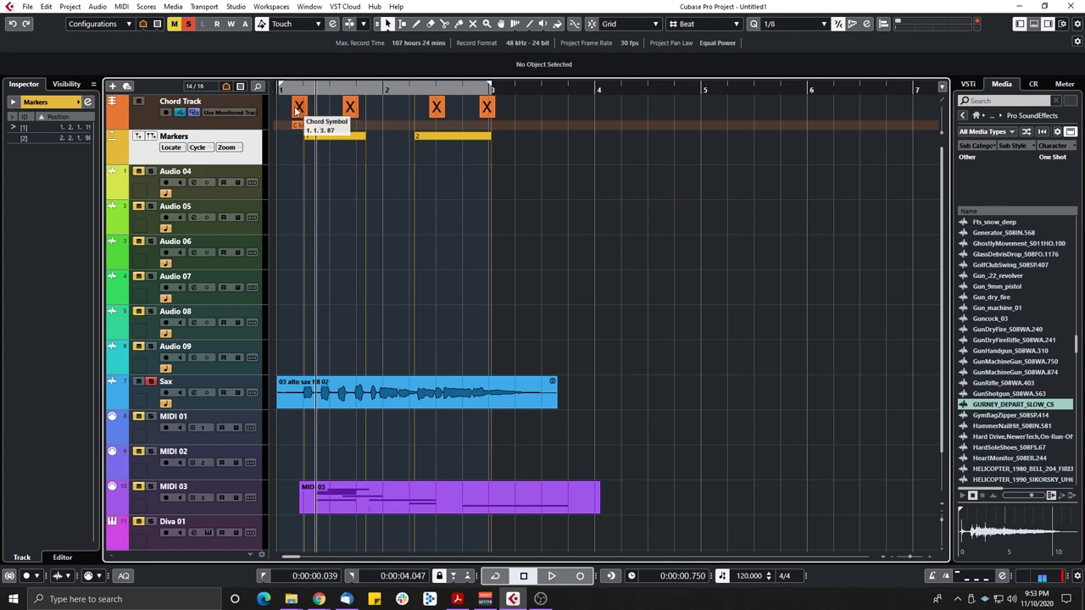
scroll(319, 203, down, 2)
scroll(301, 144, up, 2)
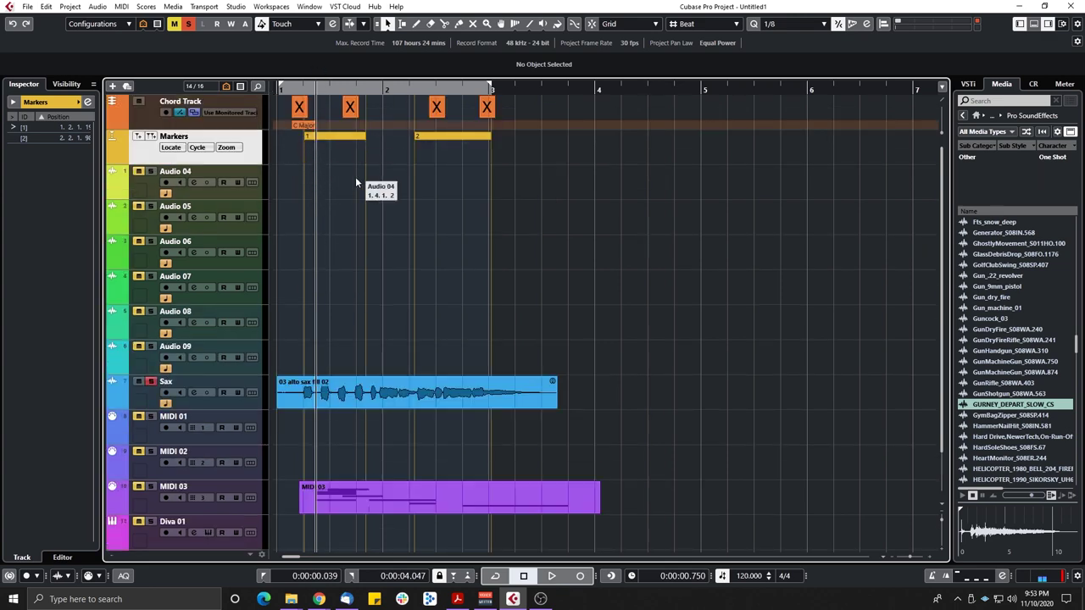
scroll(306, 342, down, 2)
ctrl+scroll(288, 374, up, 5)
mouse_move(370, 330)
mouse_down()
mouse_move(383, 326)
mouse_move(368, 323)
mouse_up()
scroll(432, 461, up, 2)
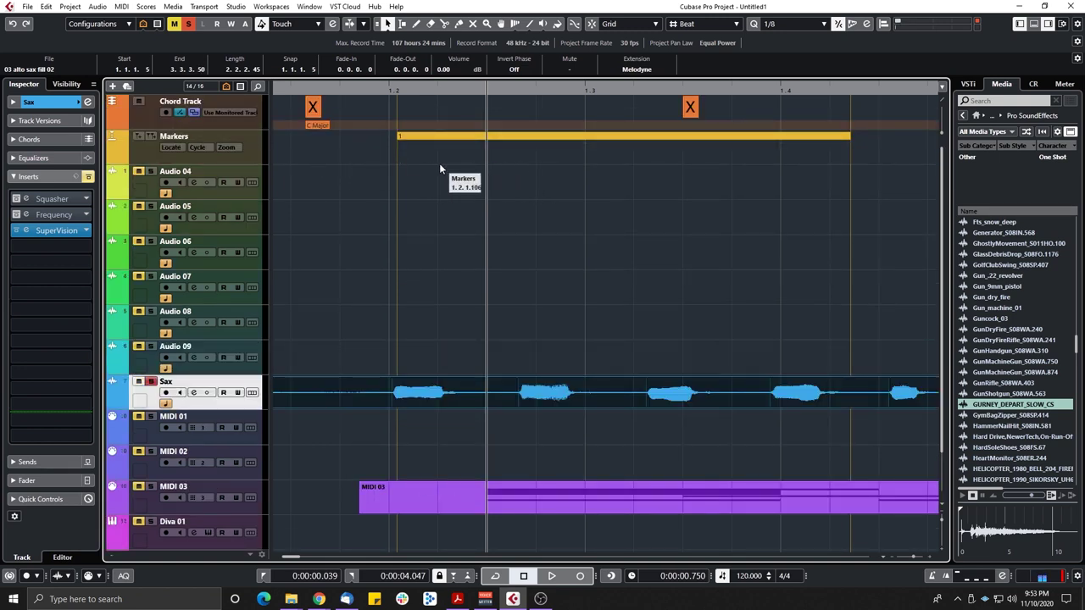